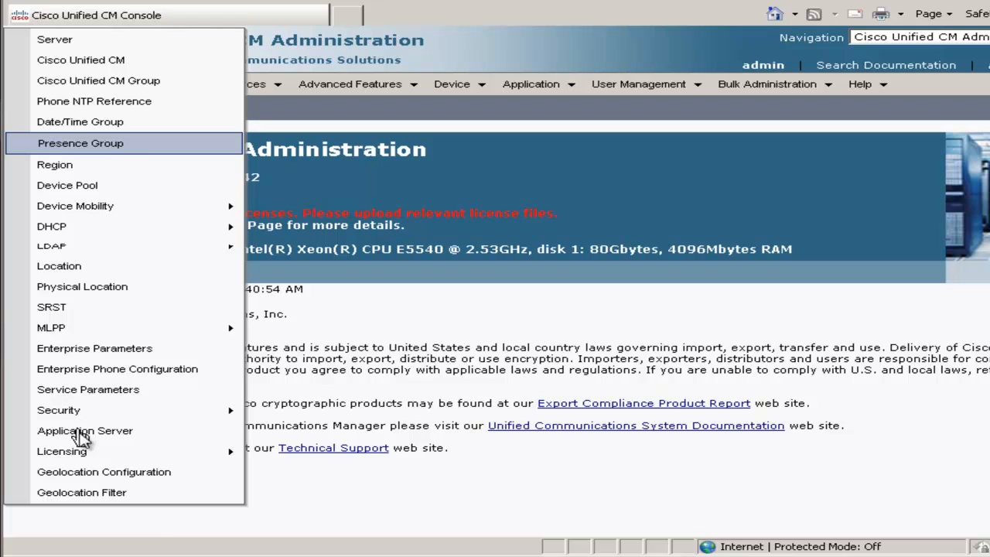
Add and save an application server of type Cisco Unified Presence Server named 10.110.1.6.
{"action": "left_click", "coordinate": [85, 436]}
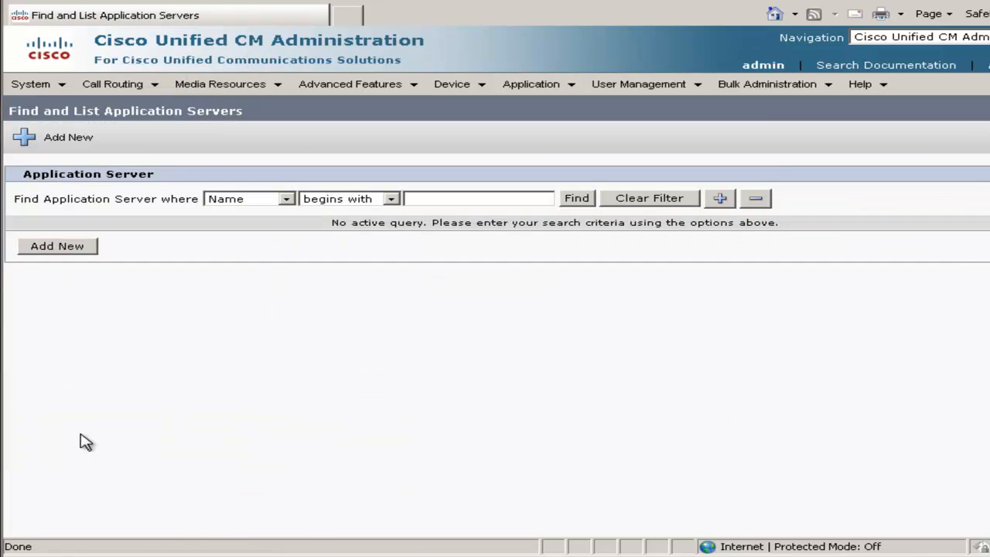
{"action": "left_click", "coordinate": [82, 250]}
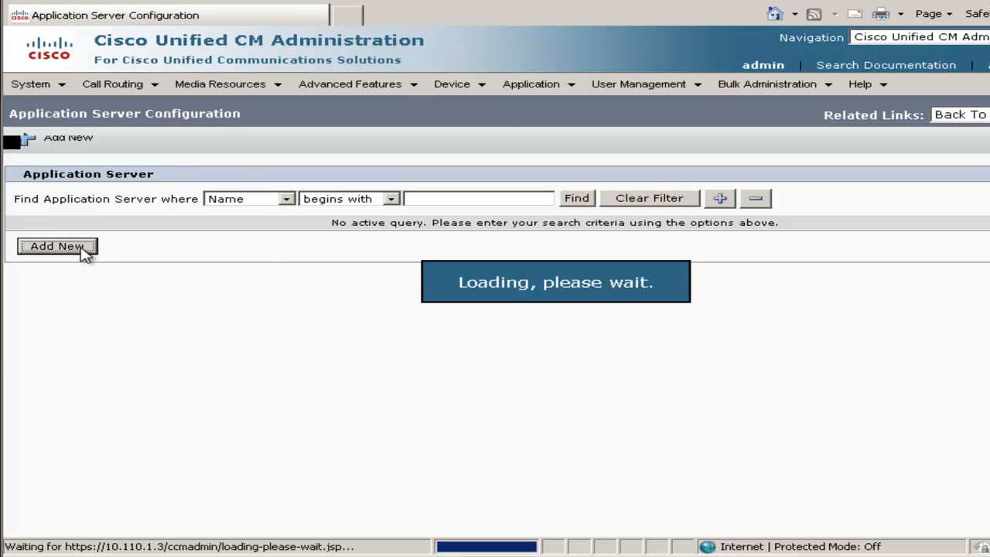
{"action": "left_click", "coordinate": [245, 257]}
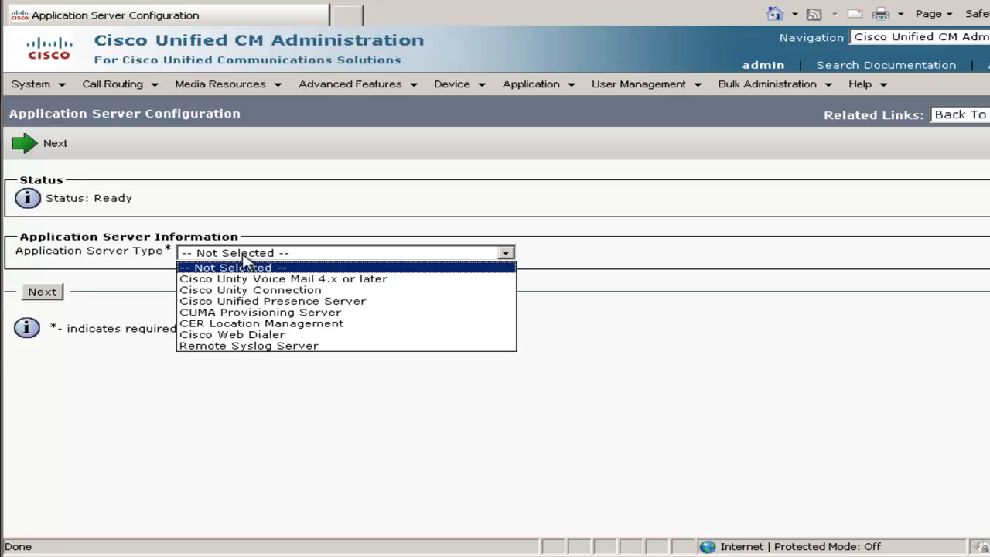
{"action": "left_click", "coordinate": [262, 302]}
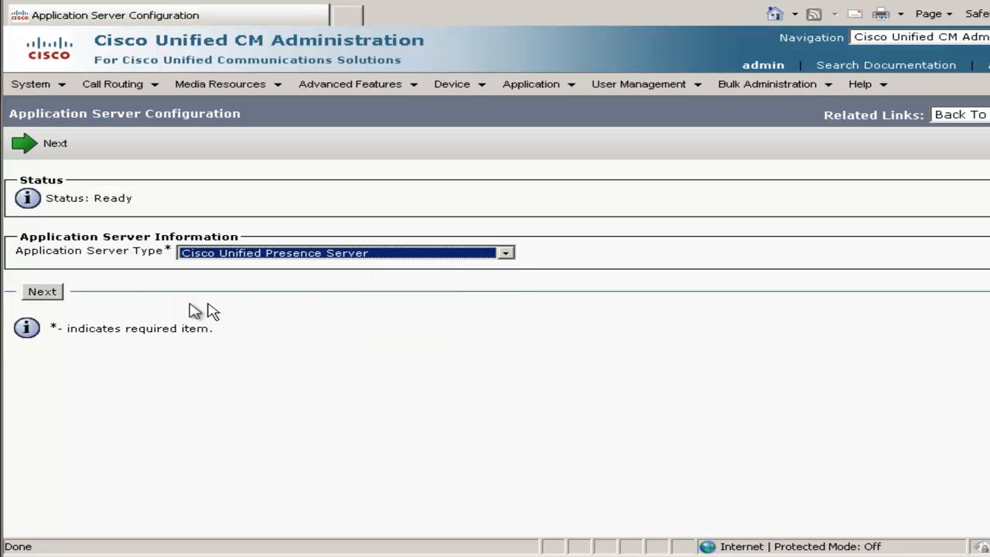
{"action": "left_click", "coordinate": [42, 293]}
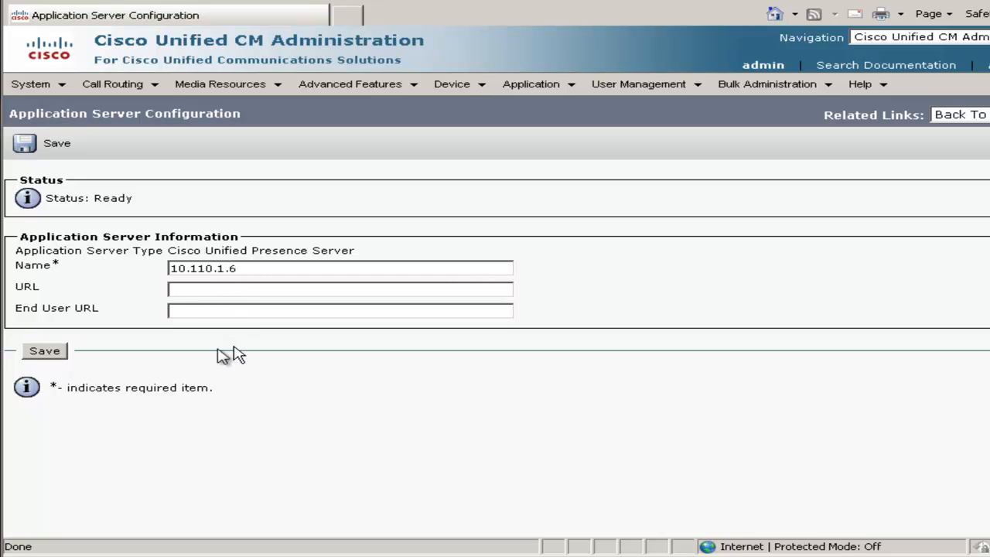
{"action": "left_click", "coordinate": [44, 352]}
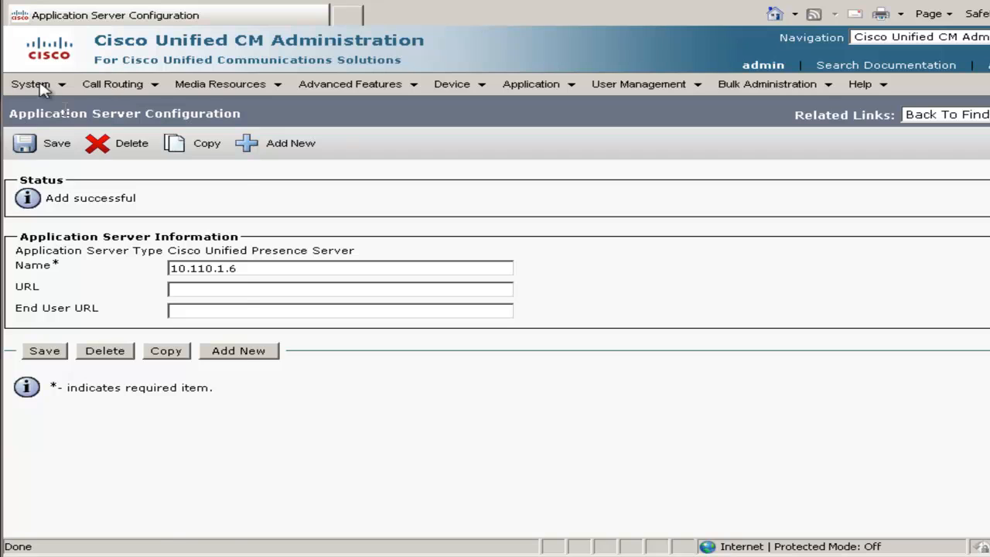
Find the SIP trunk security profiles and open the Non Secure SIP Trunk Profile for editing.
{"action": "mouse_move", "coordinate": [41, 87]}
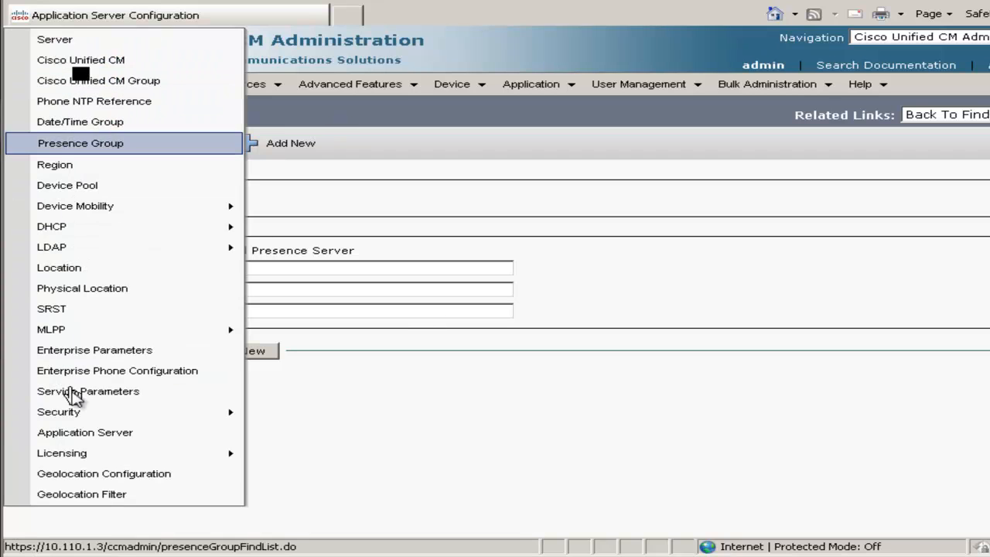
{"action": "mouse_move", "coordinate": [83, 417]}
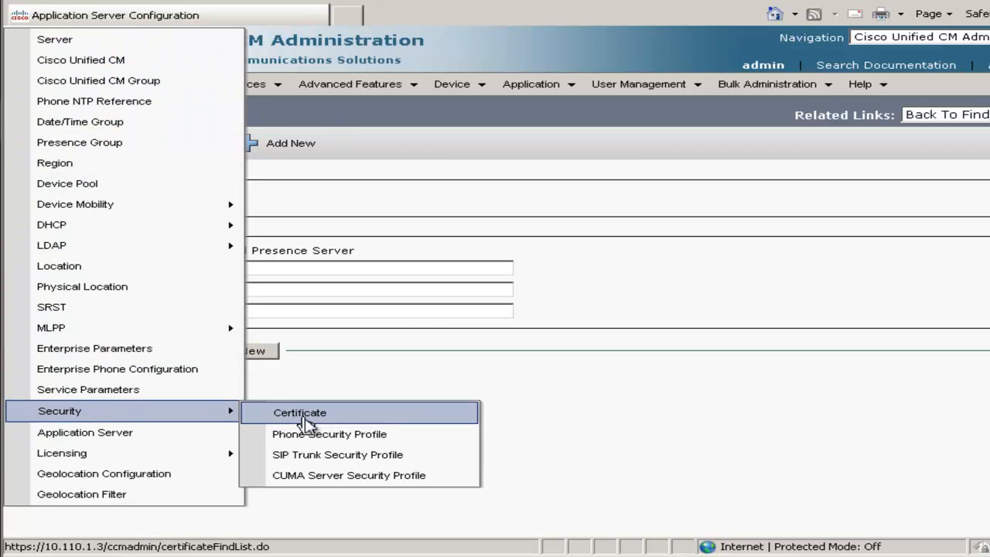
{"action": "left_click", "coordinate": [359, 462]}
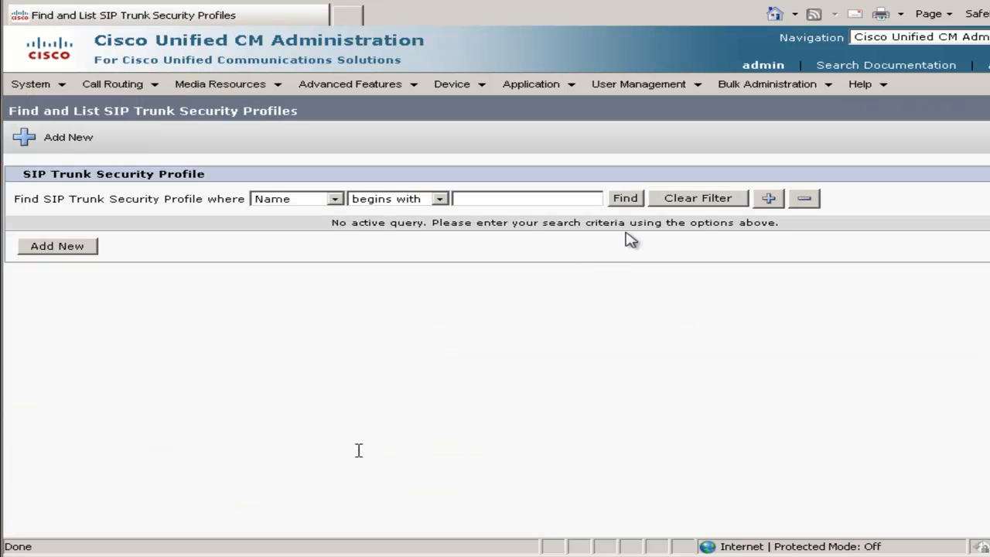
{"action": "left_click", "coordinate": [636, 201]}
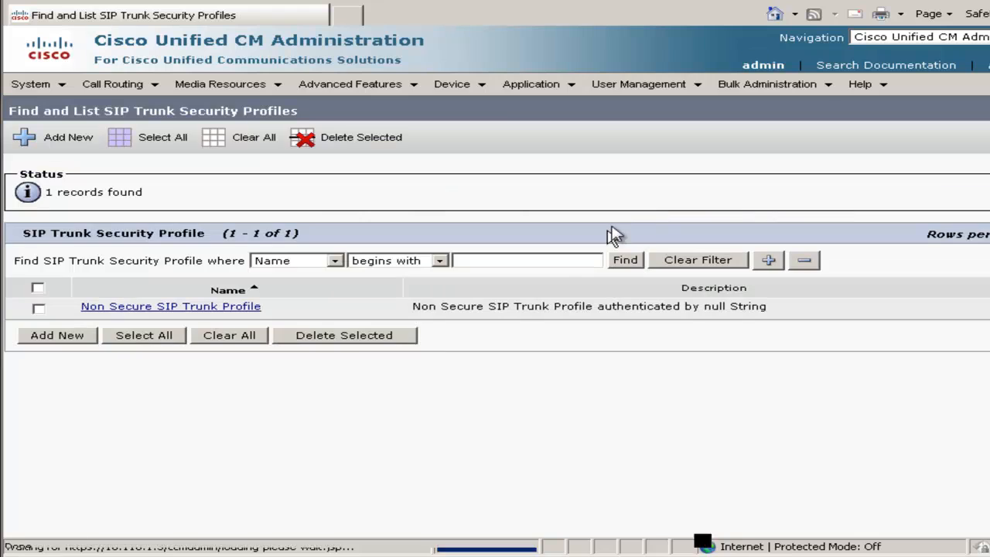
{"action": "left_click", "coordinate": [207, 308]}
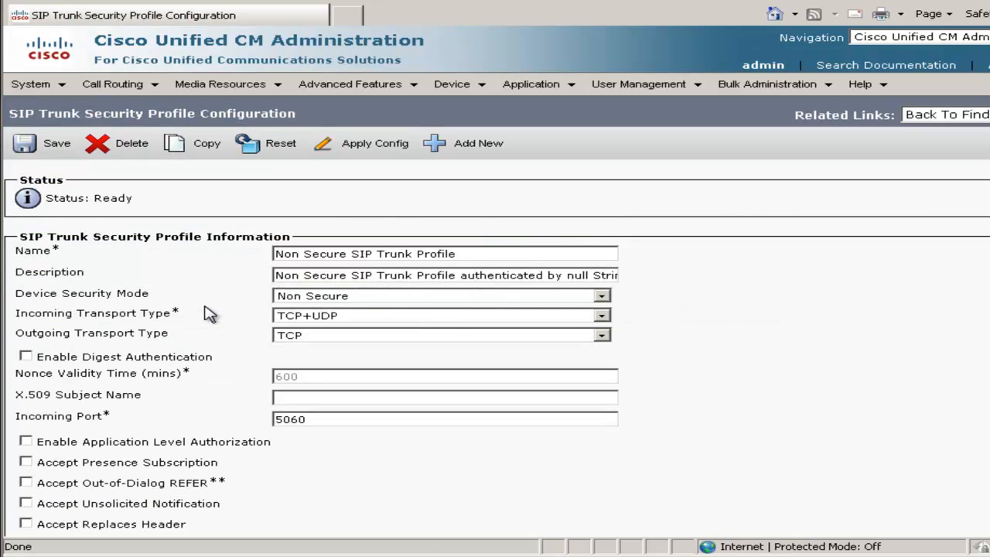
Enable Accept Presence Subscription, Out-of-Dialog REFER, Unsolicited Notification and Replaces Header on the security profile, and save it.
{"action": "left_click", "coordinate": [25, 461]}
{"action": "key", "text": "Tab"}
{"action": "key", "text": "space"}
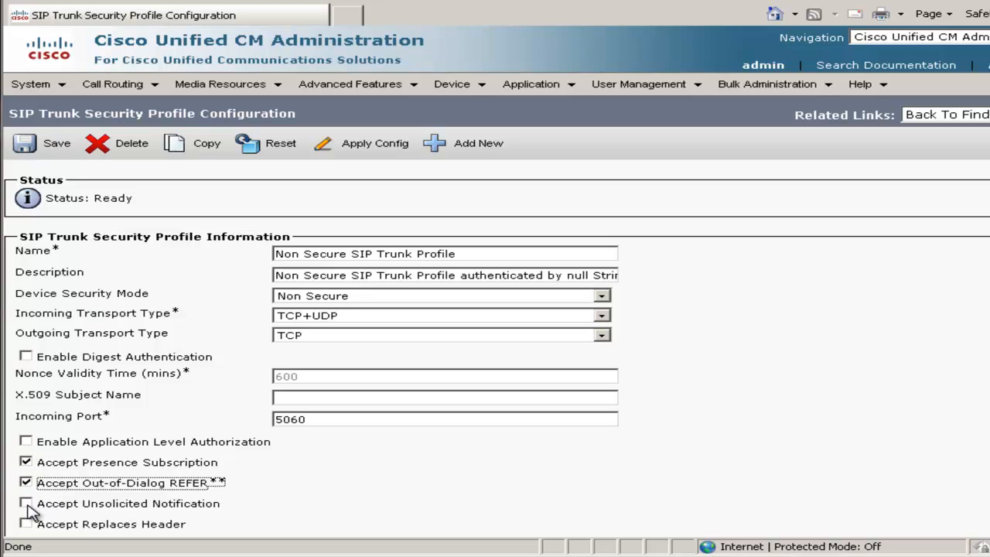
{"action": "left_click", "coordinate": [25, 503]}
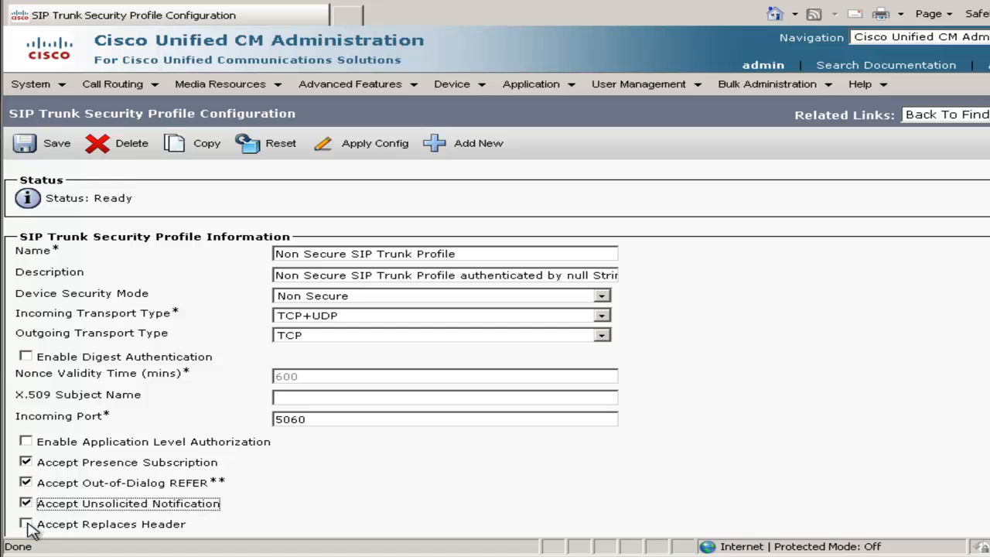
{"action": "left_click", "coordinate": [25, 524]}
{"action": "left_click", "coordinate": [51, 153]}
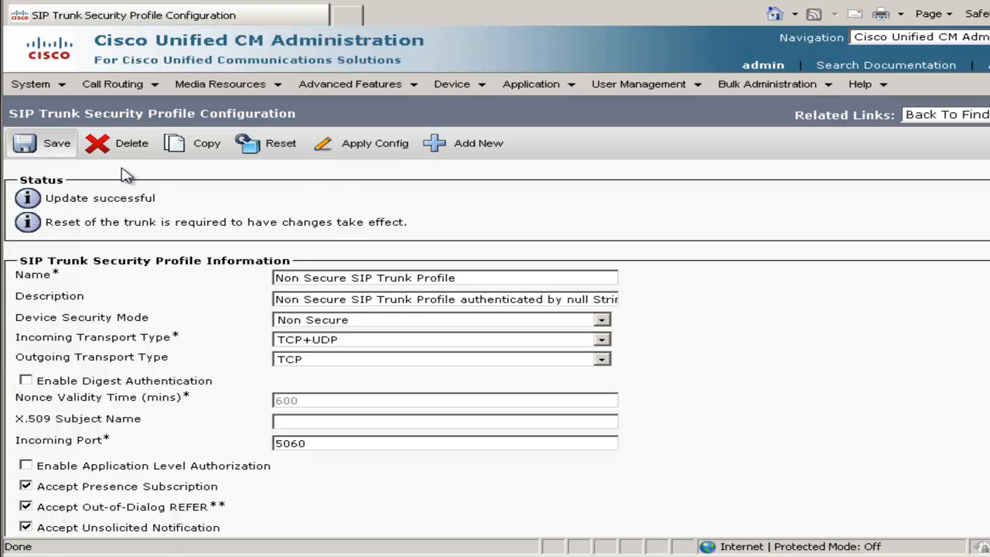
Start a new SIP trunk with the default service type, name it CUP-SIP-Trunk and assign the Default device pool.
{"action": "mouse_move", "coordinate": [475, 91]}
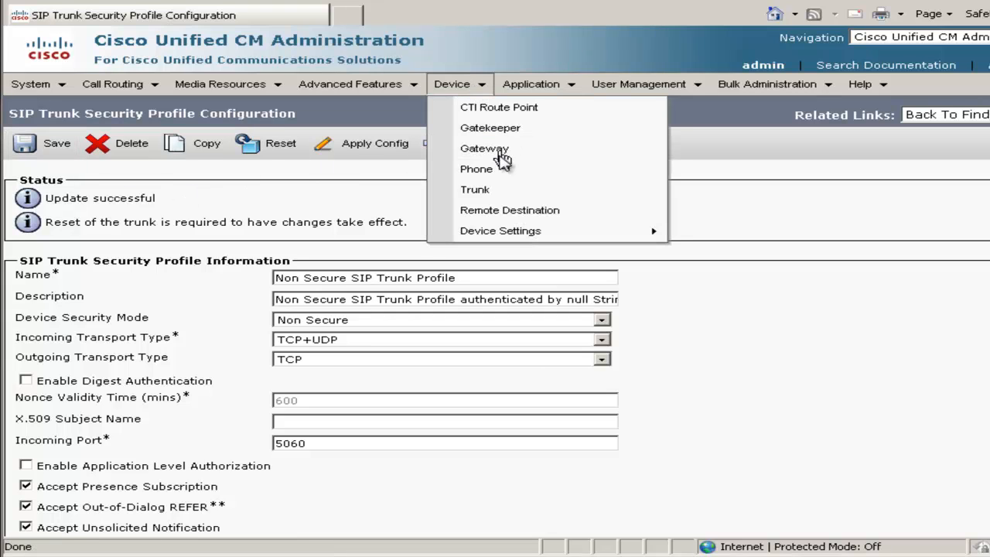
{"action": "left_click", "coordinate": [502, 197]}
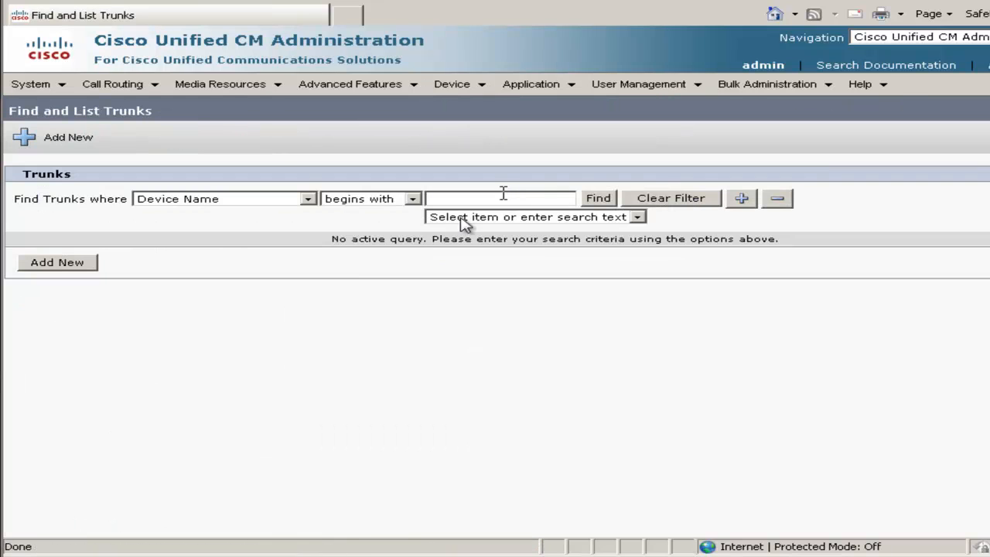
{"action": "left_click", "coordinate": [81, 264]}
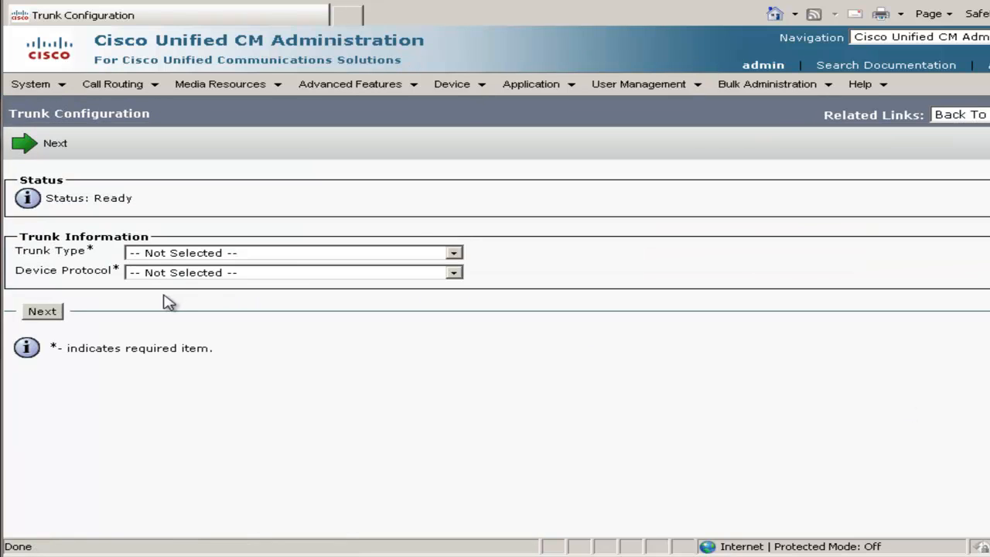
{"action": "left_click", "coordinate": [203, 253]}
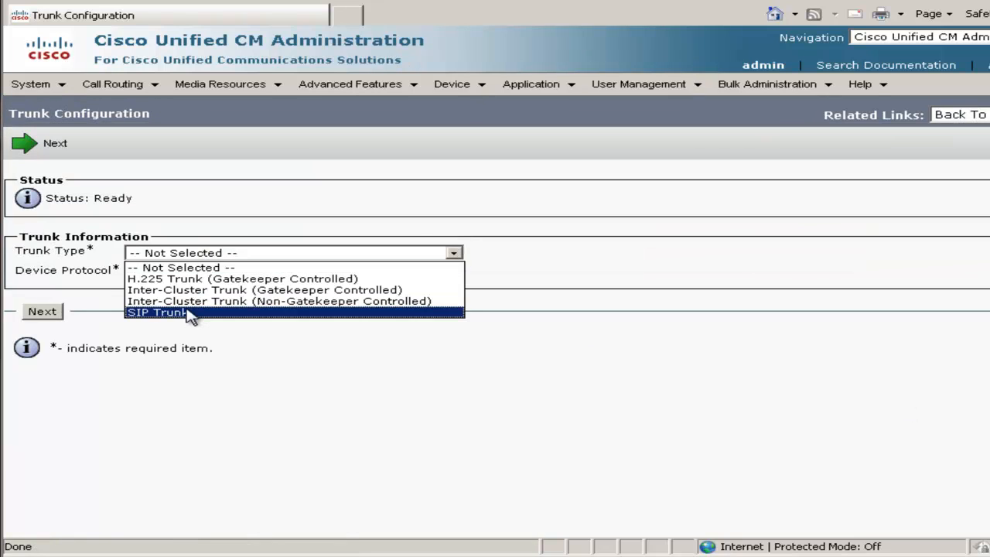
{"action": "left_click", "coordinate": [190, 313]}
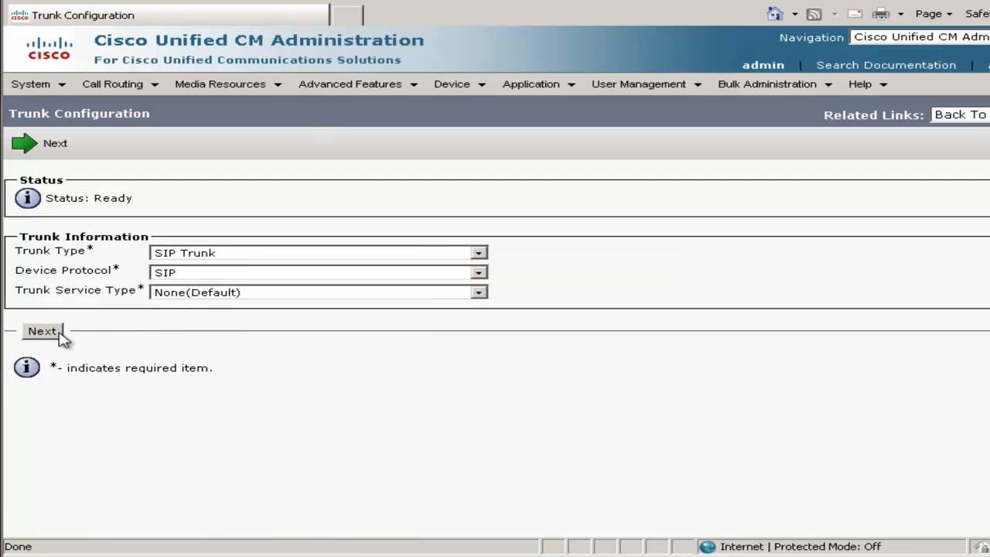
{"action": "left_click", "coordinate": [42, 331]}
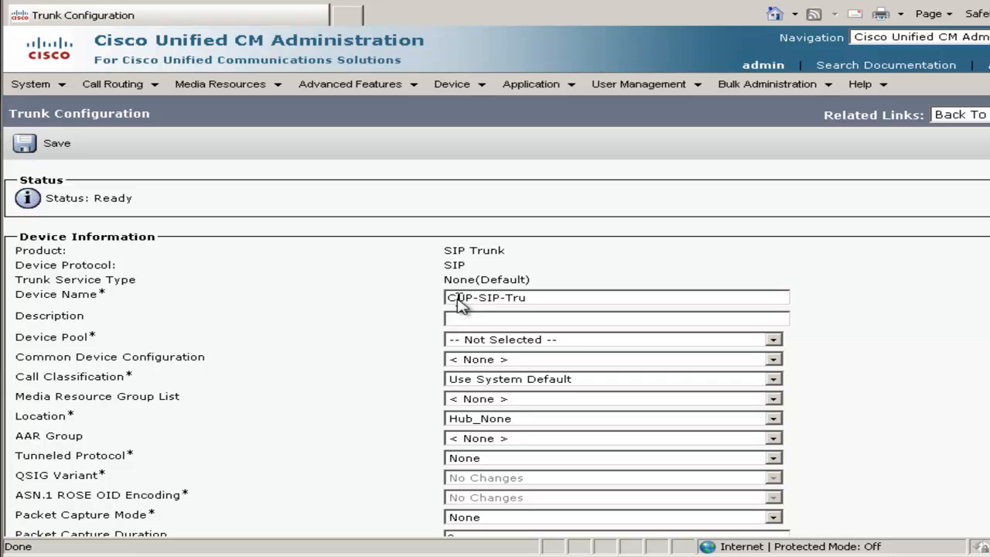
{"action": "left_click", "coordinate": [478, 341]}
{"action": "left_click", "coordinate": [481, 366]}
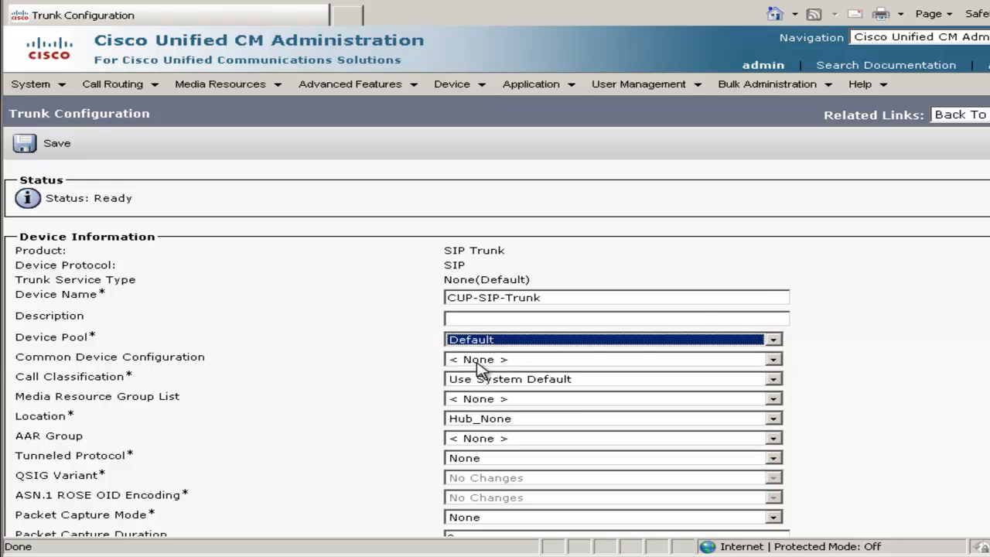
Set the trunk's first SIP destination address to 10.110.1.6.
{"action": "scroll", "coordinate": [495, 349], "scroll_direction": "down", "scroll_amount": 10}
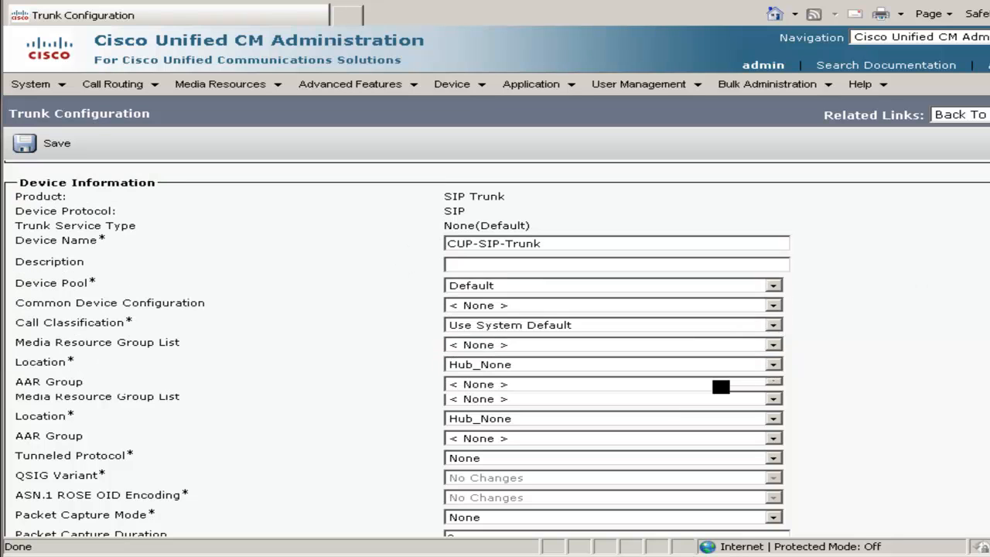
{"action": "scroll", "coordinate": [495, 348], "scroll_direction": "down", "scroll_amount": 6}
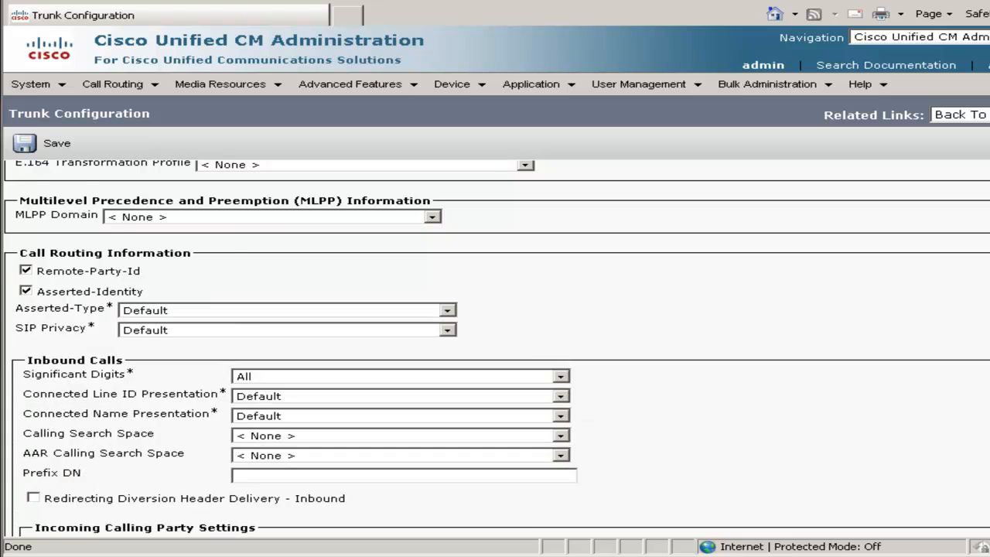
{"action": "scroll", "coordinate": [496, 348], "scroll_direction": "down", "scroll_amount": 6}
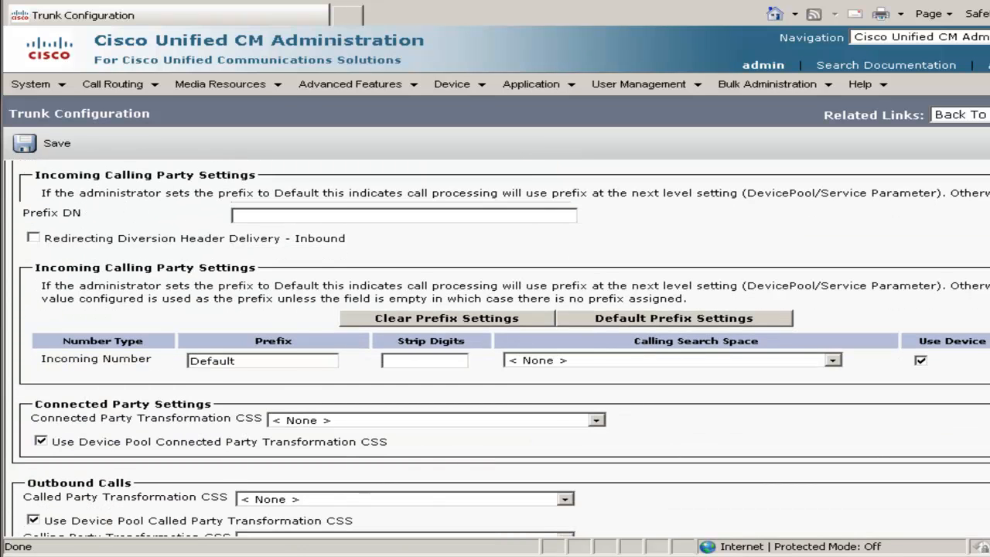
{"action": "scroll", "coordinate": [495, 348], "scroll_direction": "down", "scroll_amount": 3}
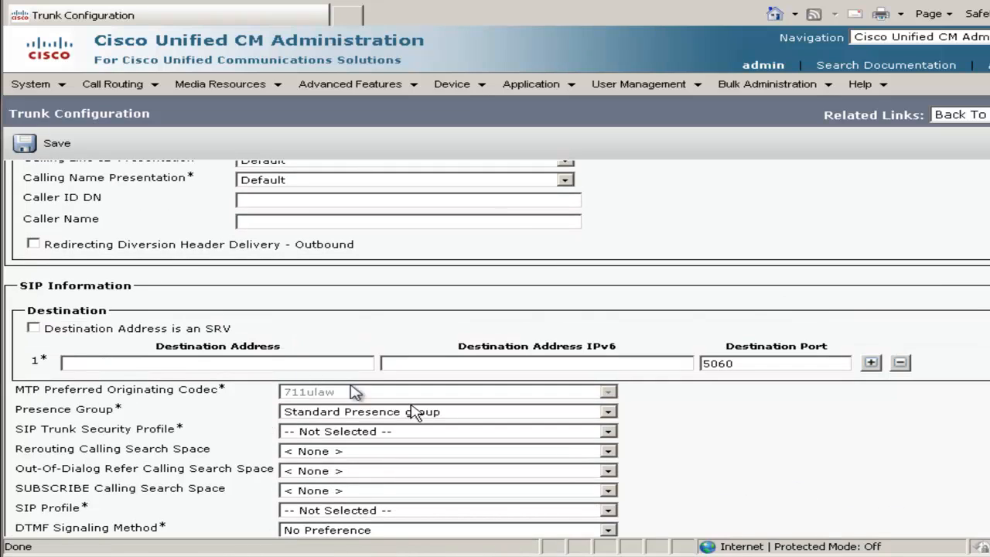
{"action": "left_click", "coordinate": [162, 364]}
{"action": "type", "text": "10.110.1.6"}
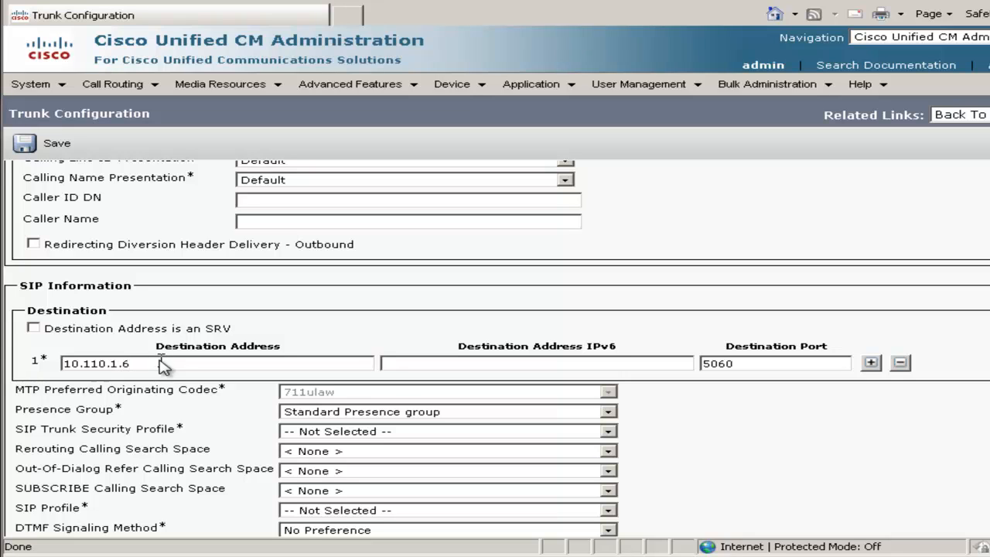
Assign the Non Secure SIP Trunk Profile and the Standard SIP Profile to the trunk, and save it.
{"action": "left_click", "coordinate": [325, 438]}
{"action": "left_click", "coordinate": [334, 458]}
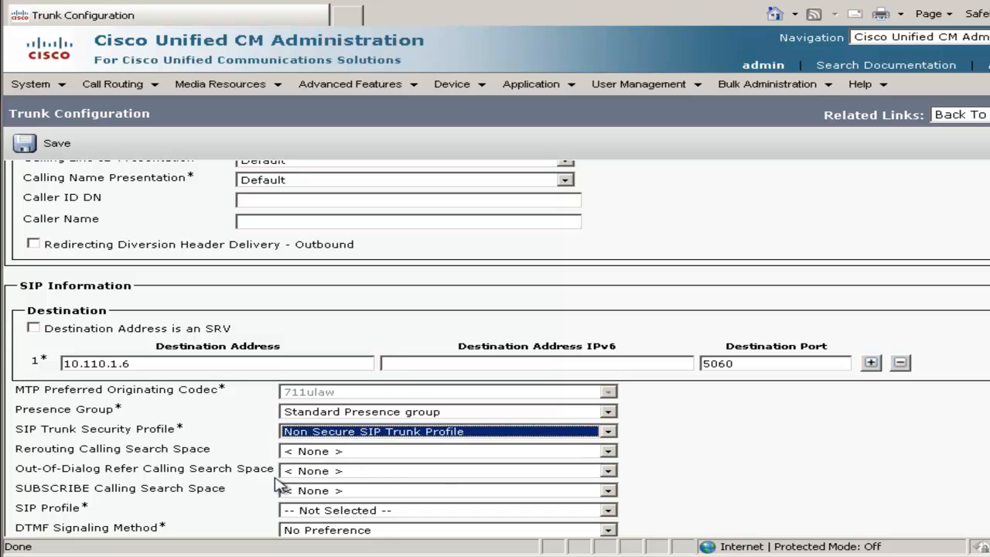
{"action": "left_click", "coordinate": [298, 512]}
{"action": "left_click", "coordinate": [325, 537]}
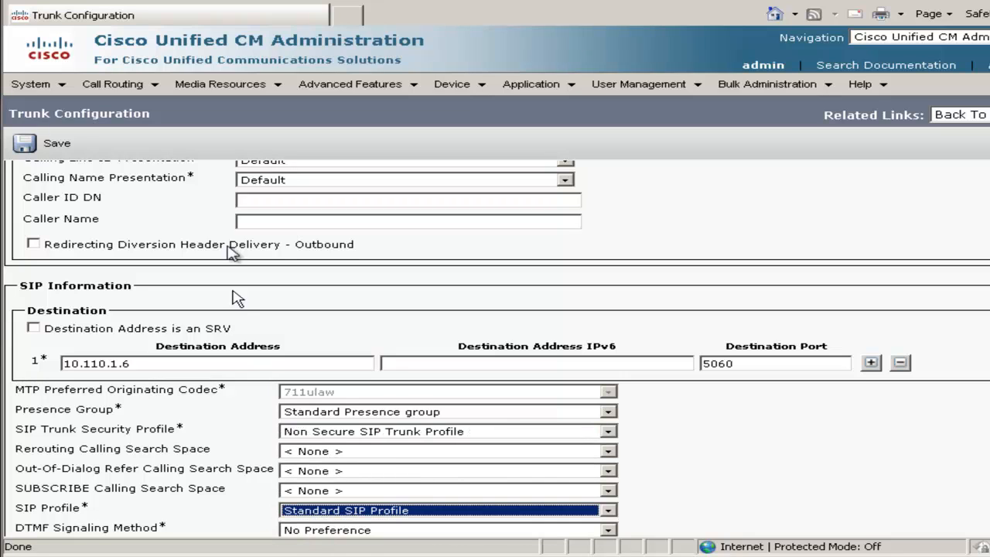
{"action": "left_click", "coordinate": [54, 149]}
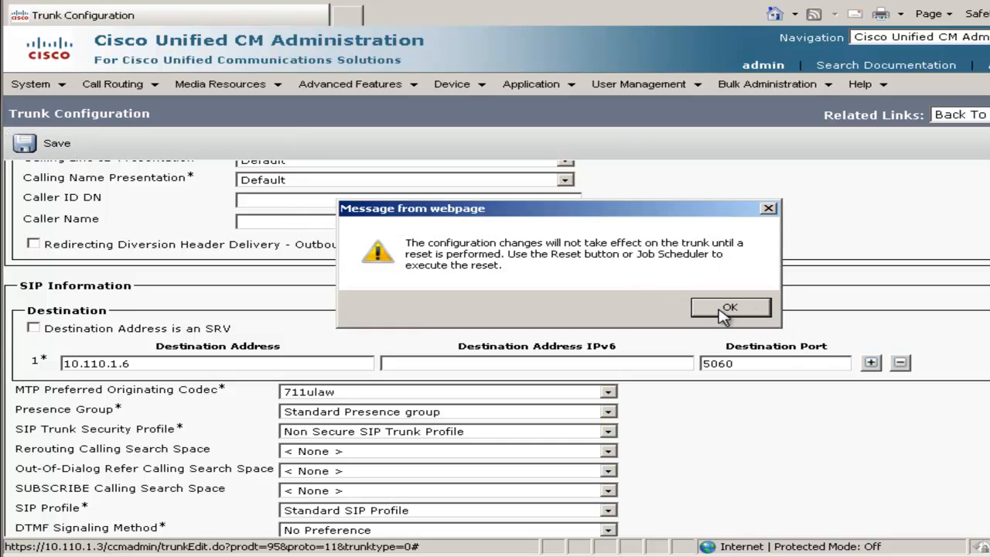
{"action": "left_click", "coordinate": [719, 310]}
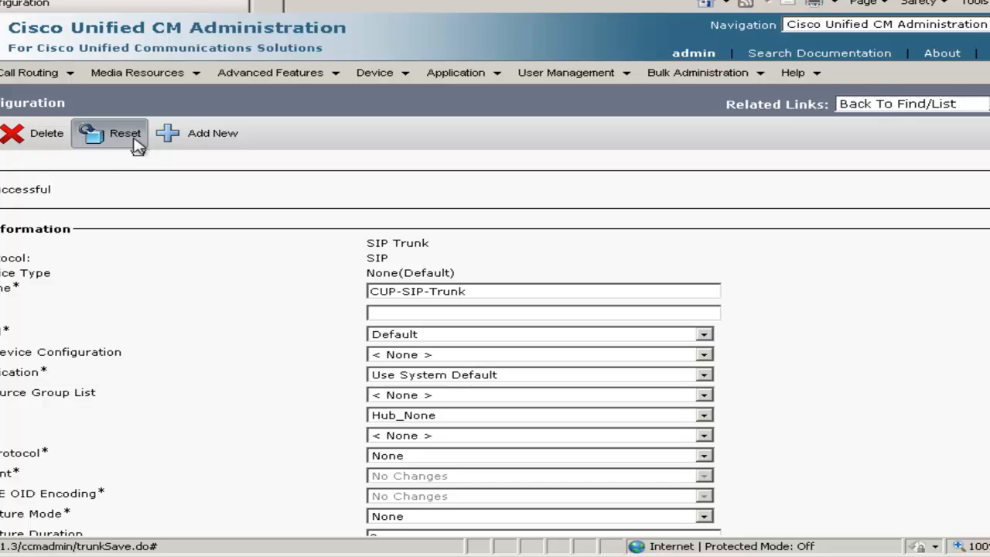
Reset the CUP-SIP-Trunk device and close the reset window.
{"action": "left_click", "coordinate": [127, 136]}
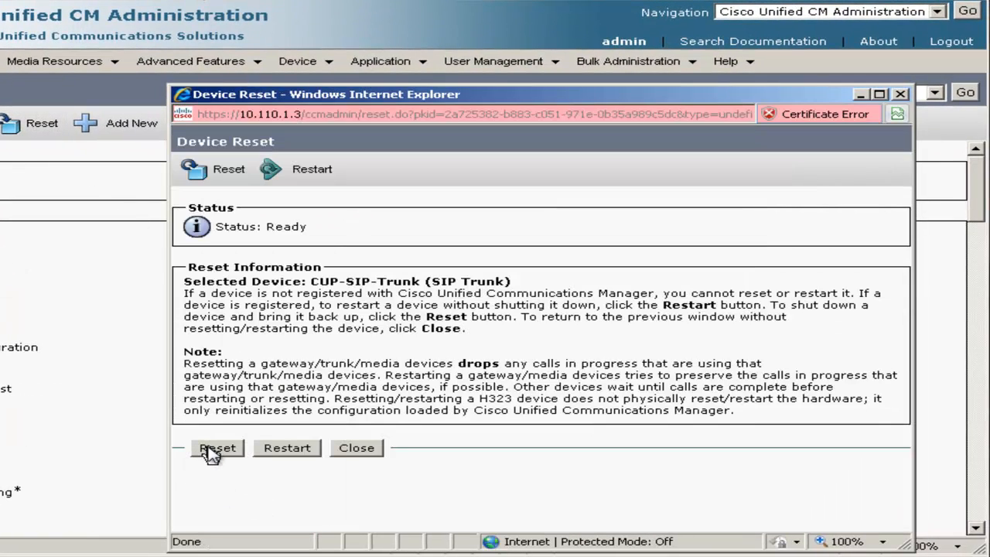
{"action": "left_click", "coordinate": [215, 449]}
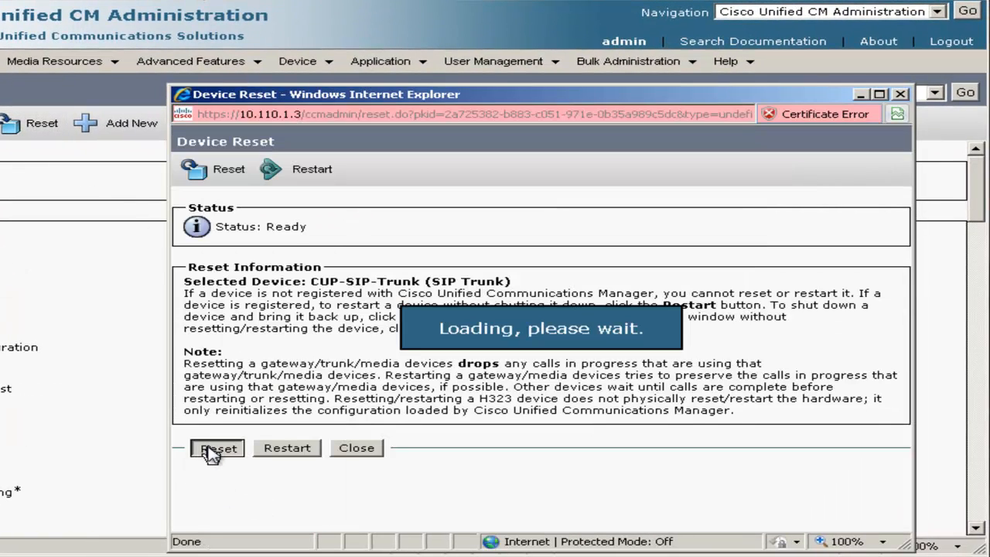
{"action": "left_click", "coordinate": [356, 452]}
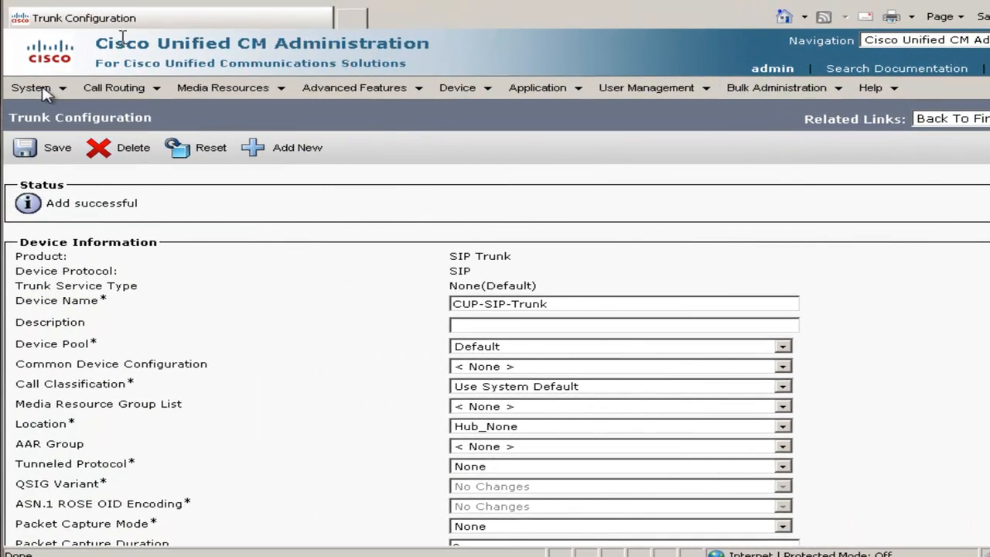
Open the service parameters of the Cisco CallManager service on server 10.110.1.3.
{"action": "mouse_move", "coordinate": [43, 91]}
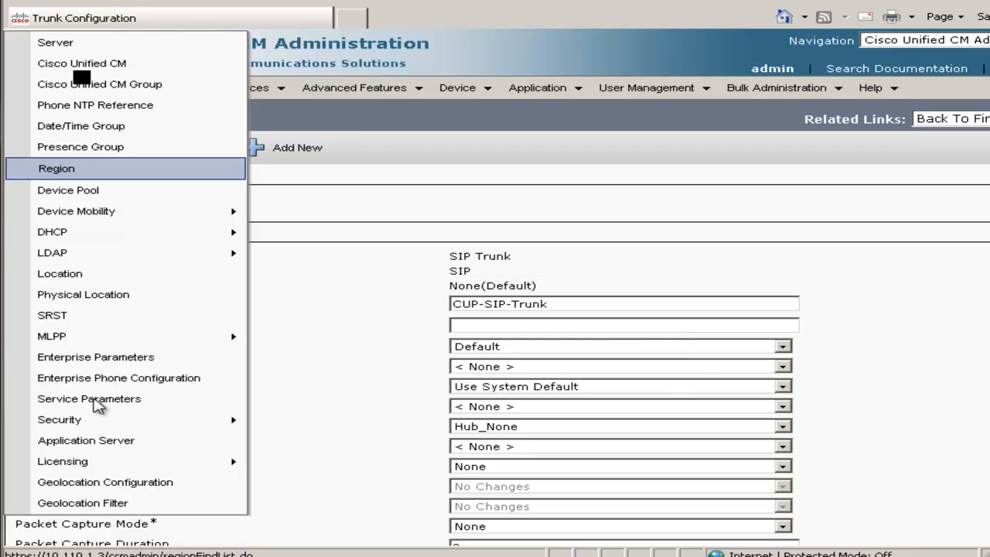
{"action": "left_click", "coordinate": [93, 401]}
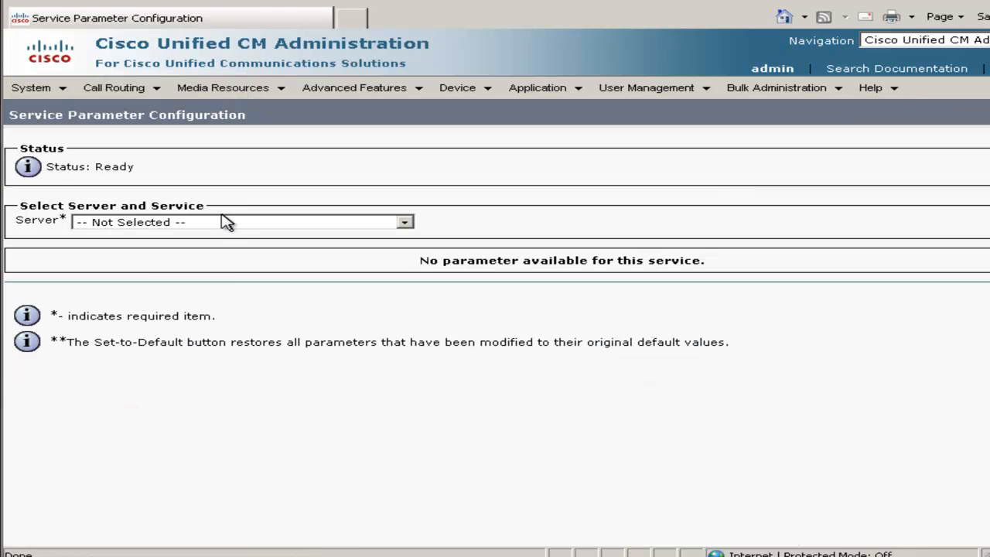
{"action": "left_click", "coordinate": [223, 223]}
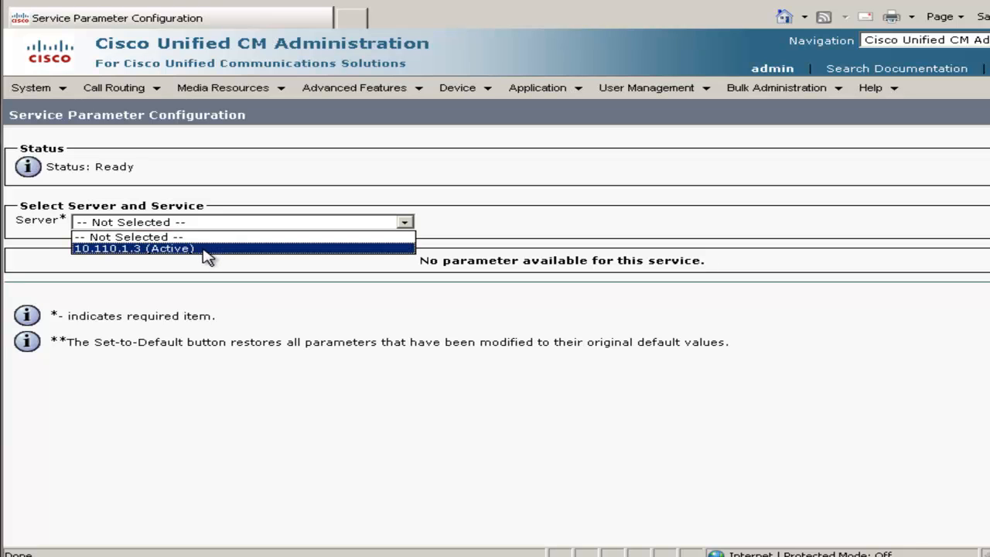
{"action": "left_click", "coordinate": [208, 249]}
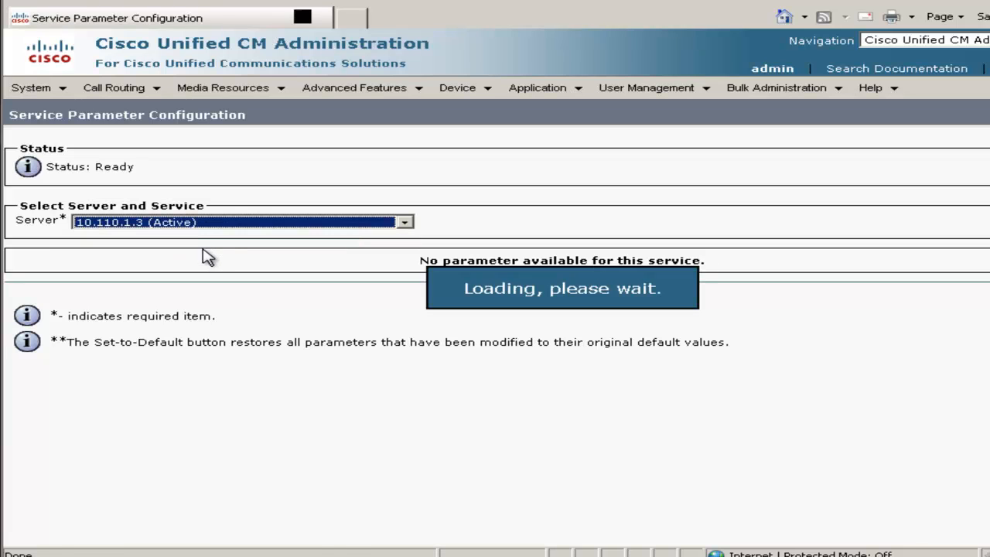
{"action": "left_click", "coordinate": [199, 242]}
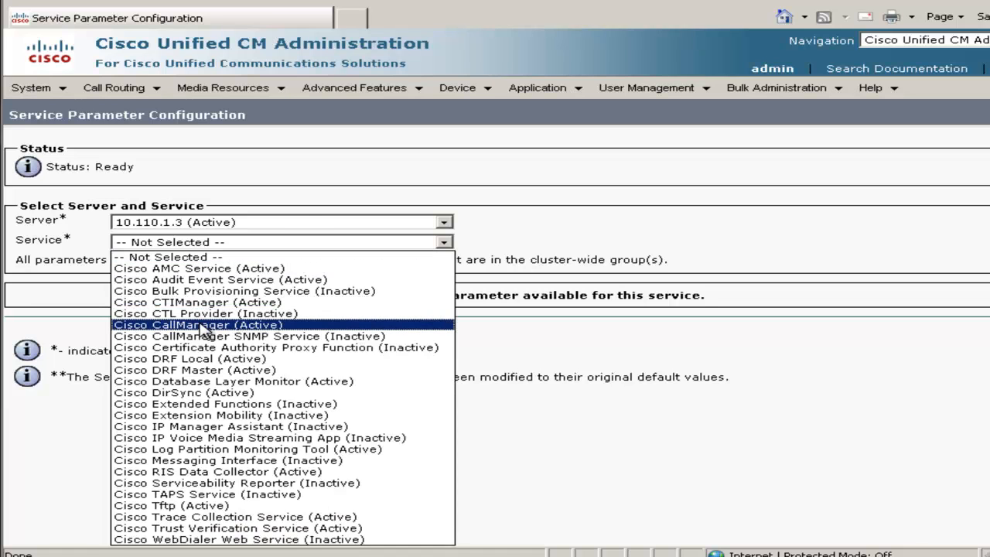
{"action": "left_click", "coordinate": [205, 326]}
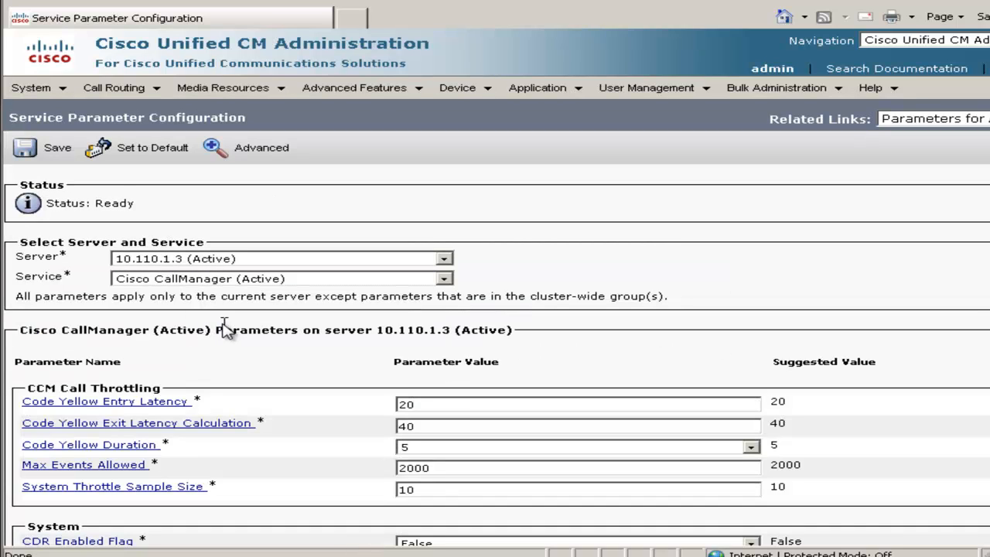
Find the CUP PUBLISH Trunk parameter by searching the page for "cup" and set it to CUP-SIP-Trunk.
{"action": "key", "text": "ctrl+f"}
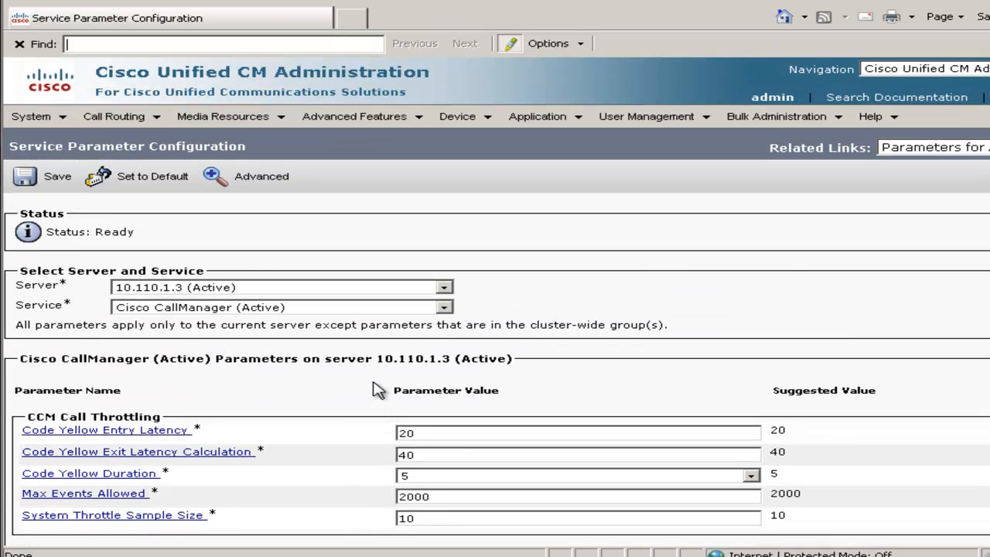
{"action": "type", "text": "cup"}
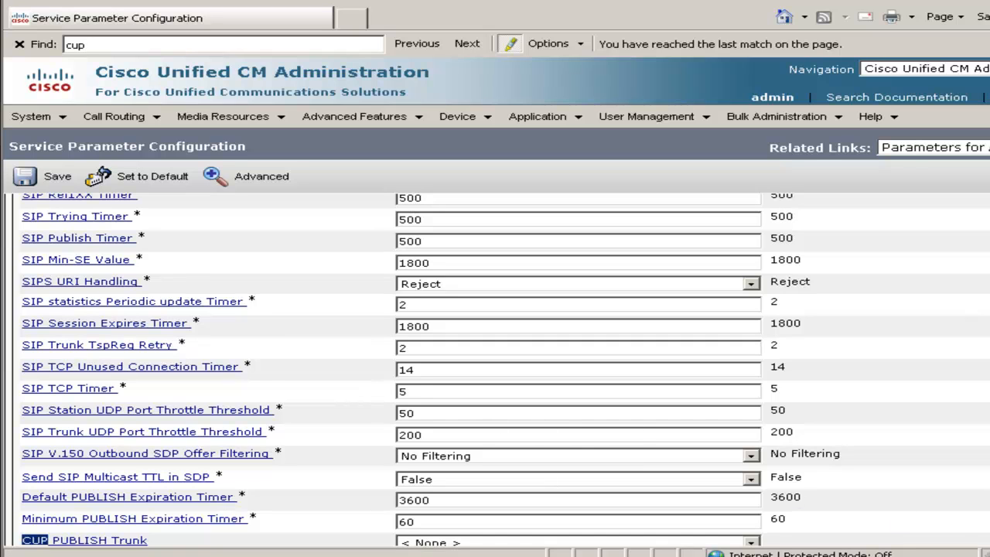
{"action": "scroll", "coordinate": [325, 451], "scroll_direction": "down", "scroll_amount": 3}
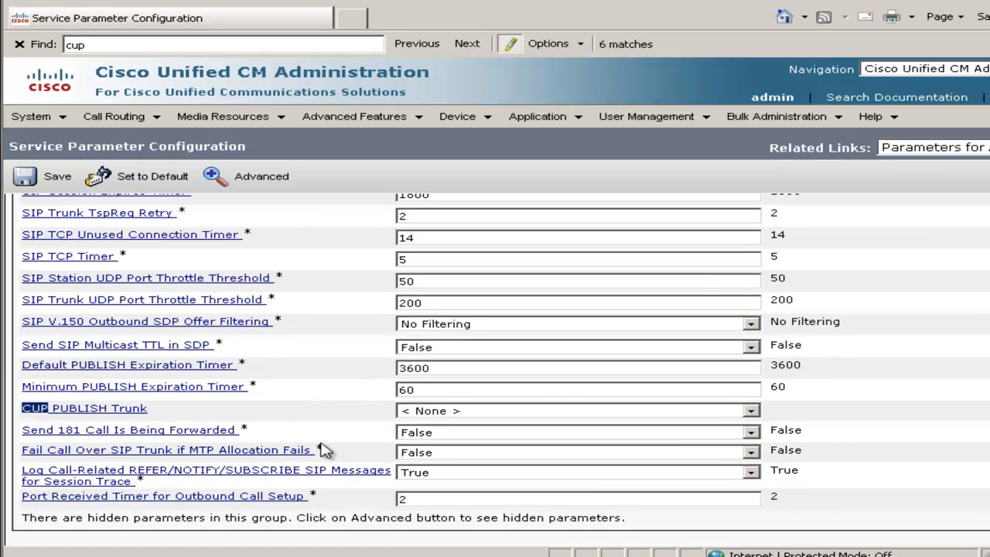
{"action": "left_click", "coordinate": [436, 416]}
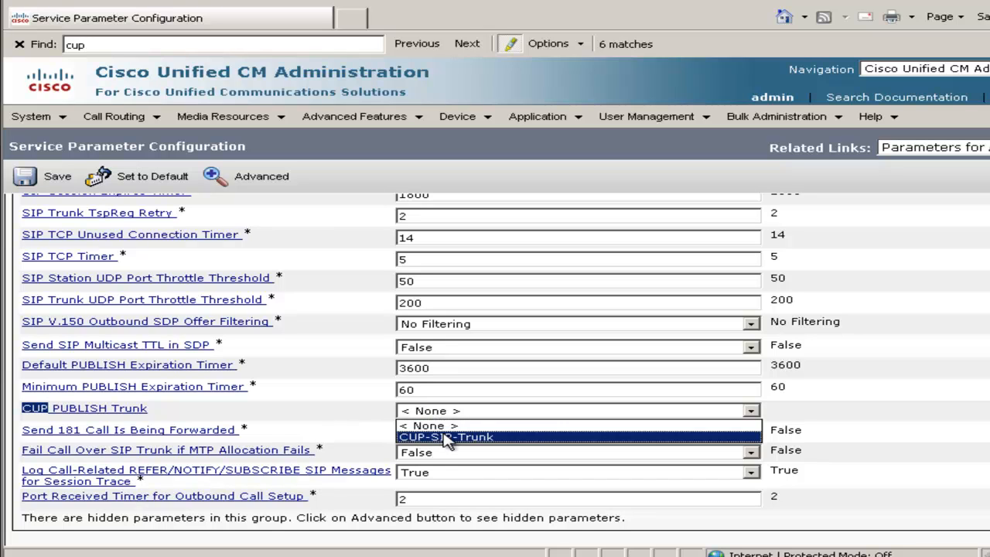
{"action": "left_click", "coordinate": [446, 437]}
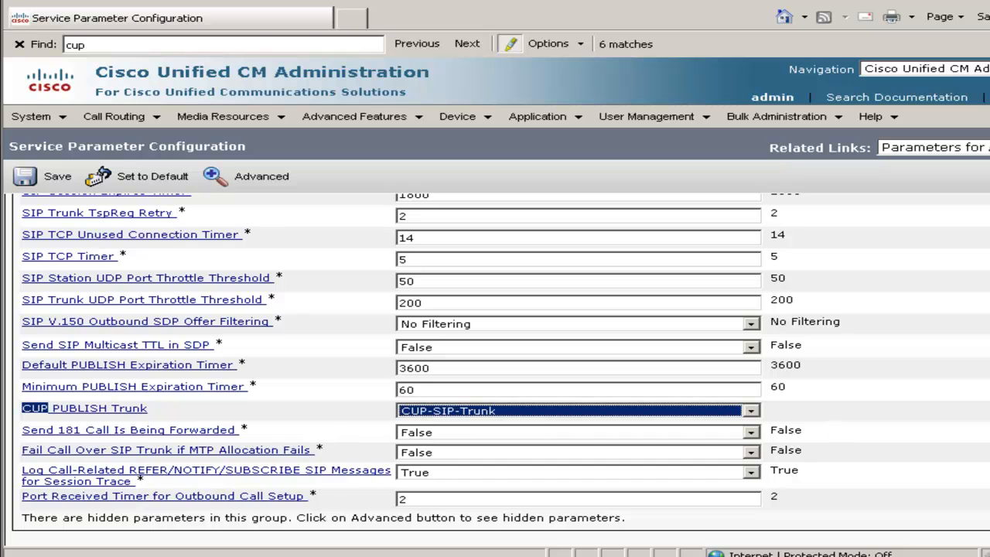
Set Default Inter-Presence Group Subscription to Allow Subscription in the clusterwide Presence parameters and save the service parameters.
{"action": "scroll", "coordinate": [495, 356], "scroll_direction": "down", "scroll_amount": 15}
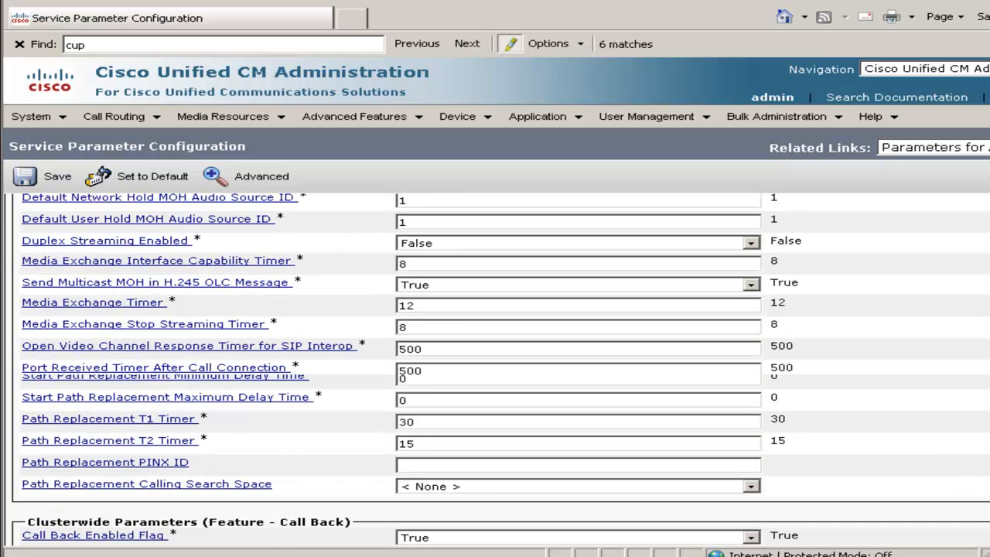
{"action": "scroll", "coordinate": [712, 479], "scroll_direction": "down", "scroll_amount": 5}
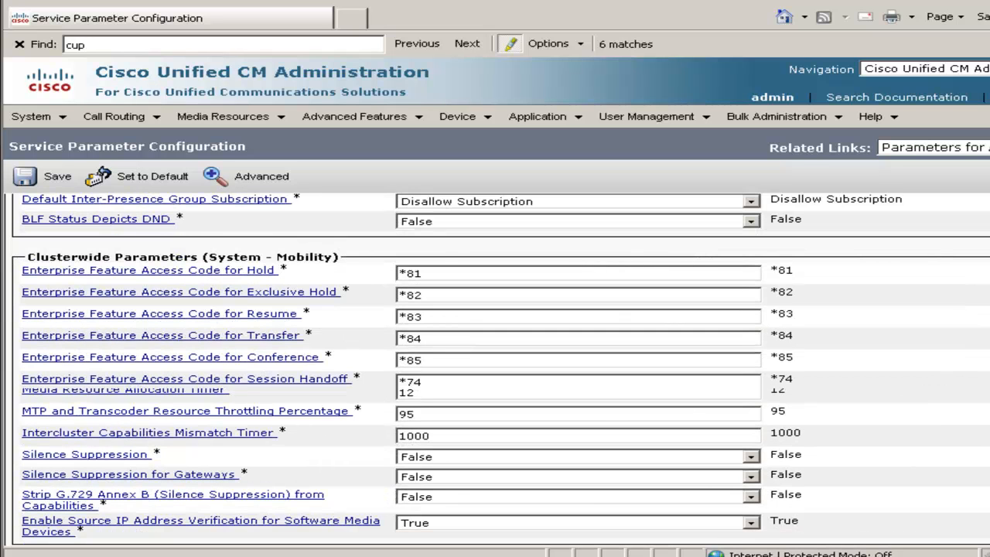
{"action": "scroll", "coordinate": [345, 534], "scroll_direction": "up", "scroll_amount": 3}
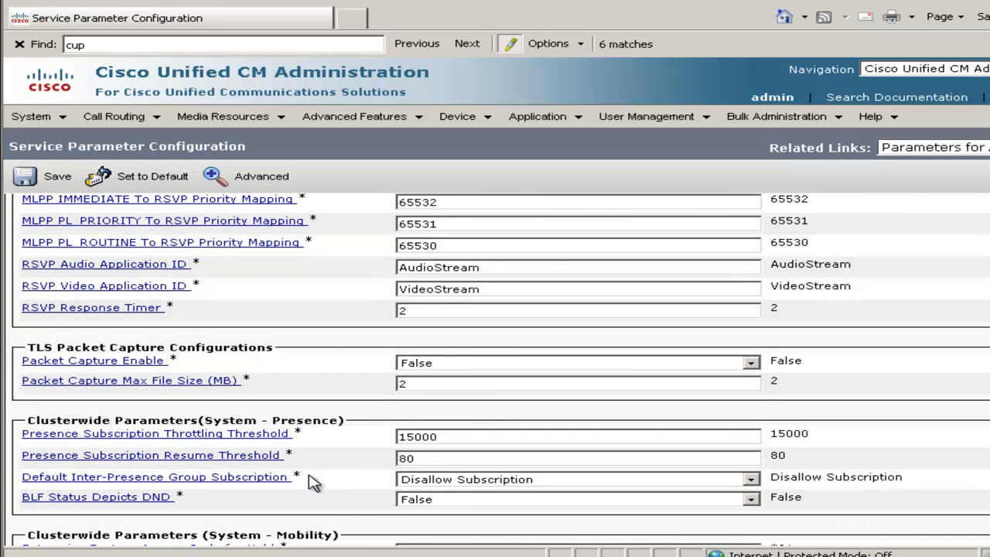
{"action": "left_click", "coordinate": [429, 481]}
{"action": "left_click", "coordinate": [433, 493]}
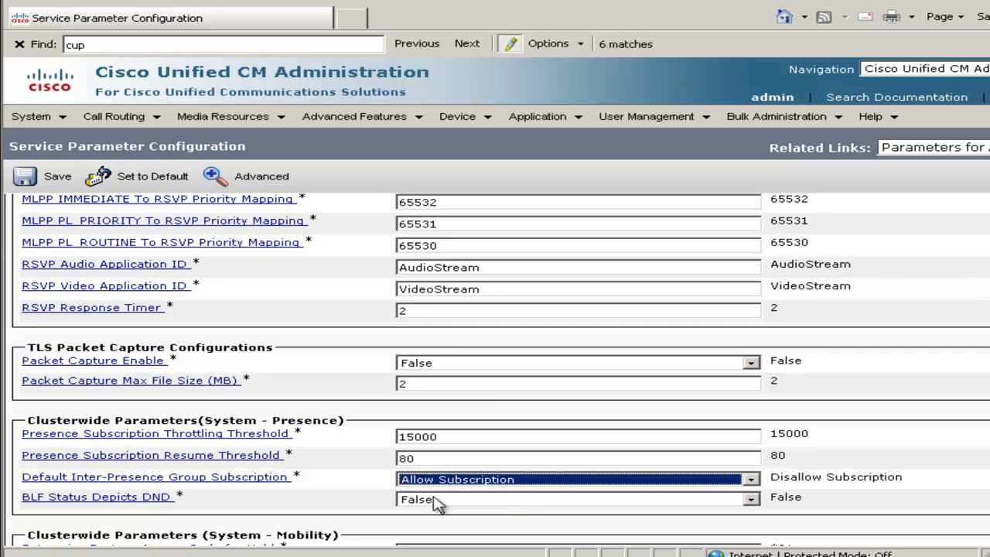
{"action": "left_click", "coordinate": [863, 480]}
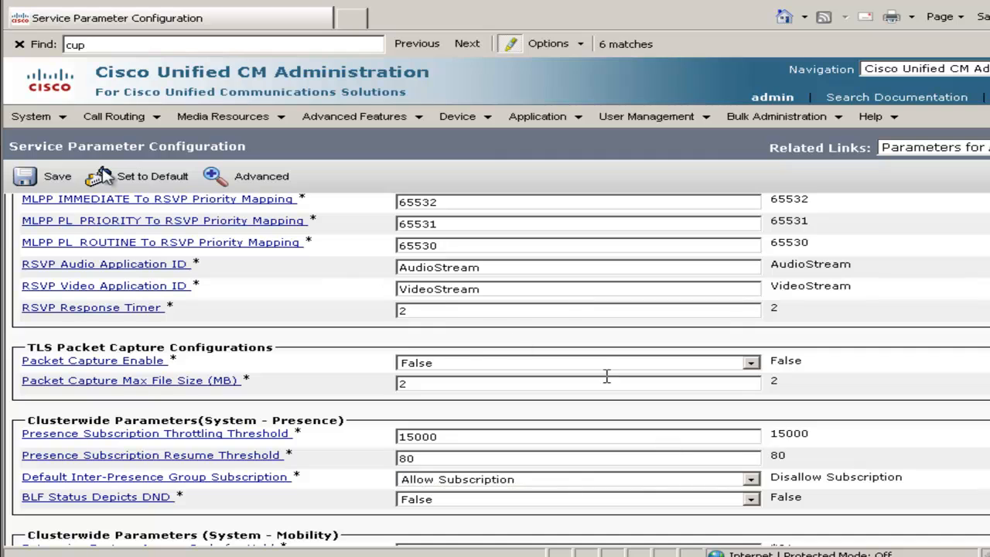
{"action": "left_click", "coordinate": [54, 180]}
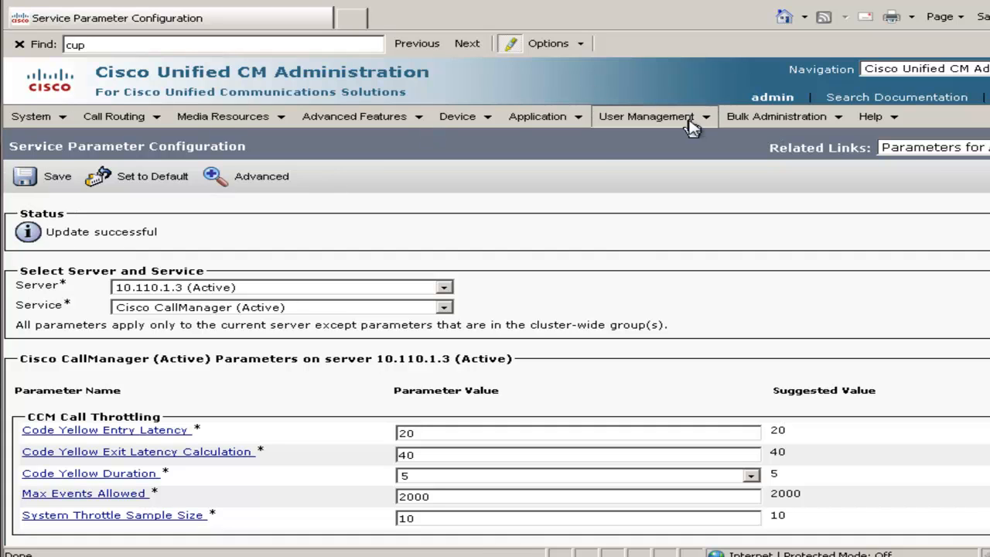
In the End User password credential policy default, disable User Must Change at Next Login, enable Does Not Expire, and save.
{"action": "mouse_move", "coordinate": [691, 128]}
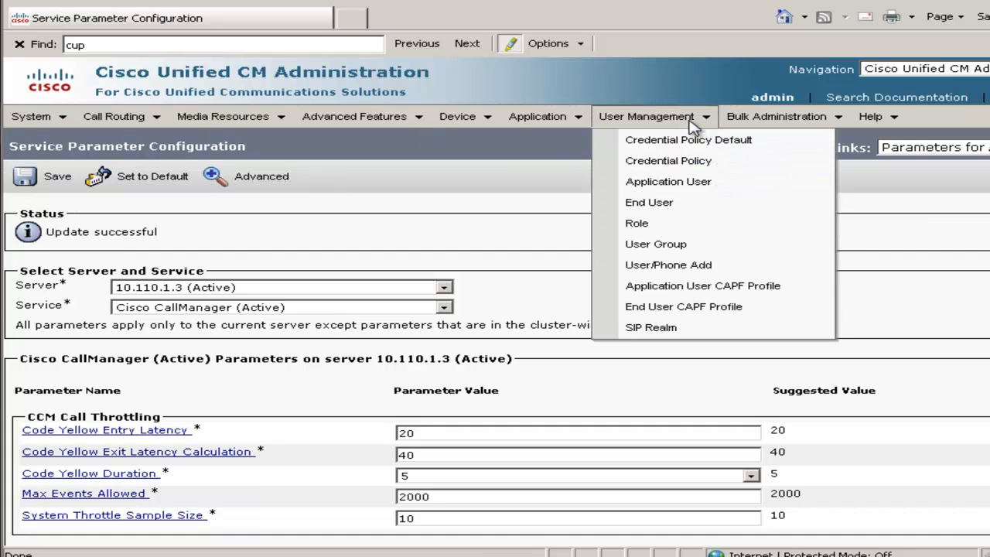
{"action": "left_click", "coordinate": [691, 147]}
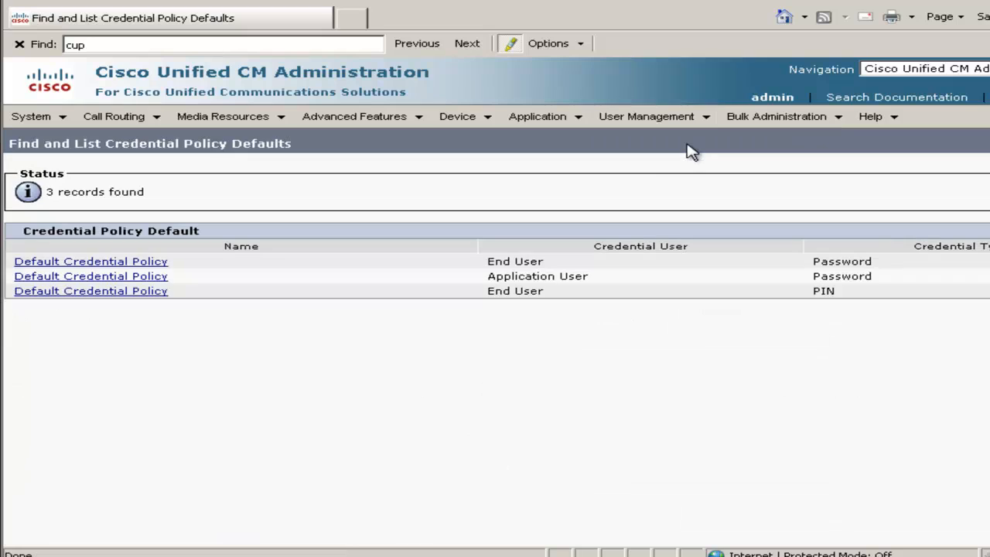
{"action": "left_click", "coordinate": [147, 263]}
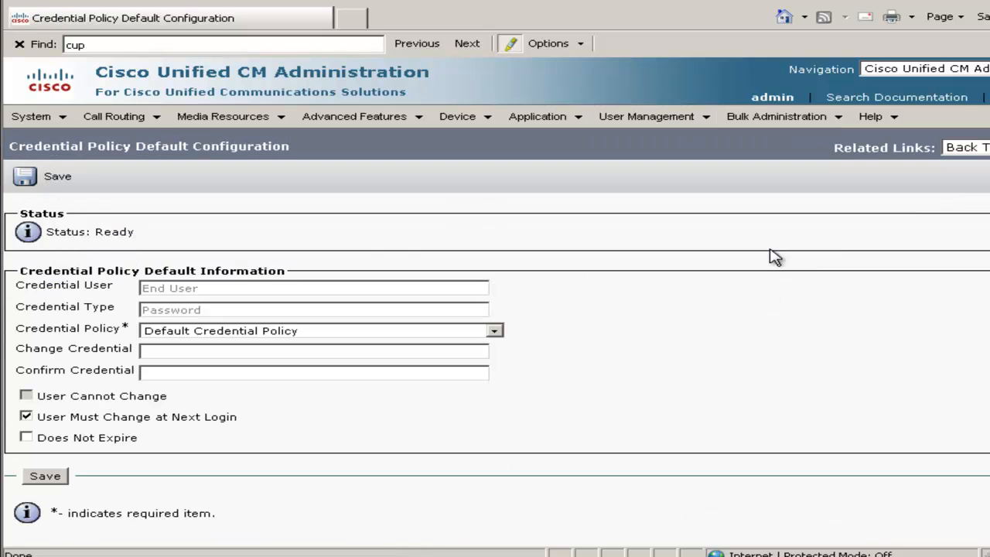
{"action": "left_click", "coordinate": [27, 417]}
{"action": "left_click", "coordinate": [27, 438]}
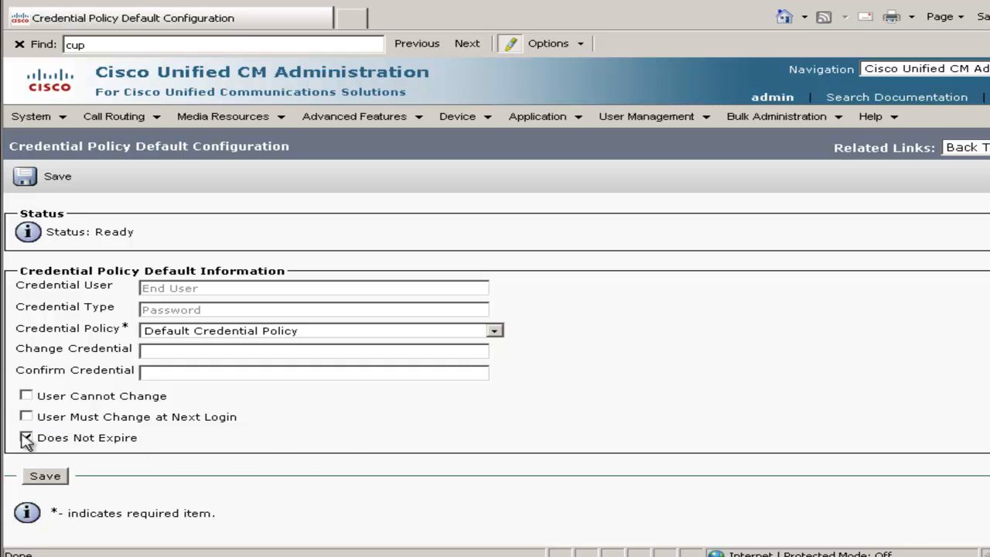
{"action": "left_click", "coordinate": [48, 478]}
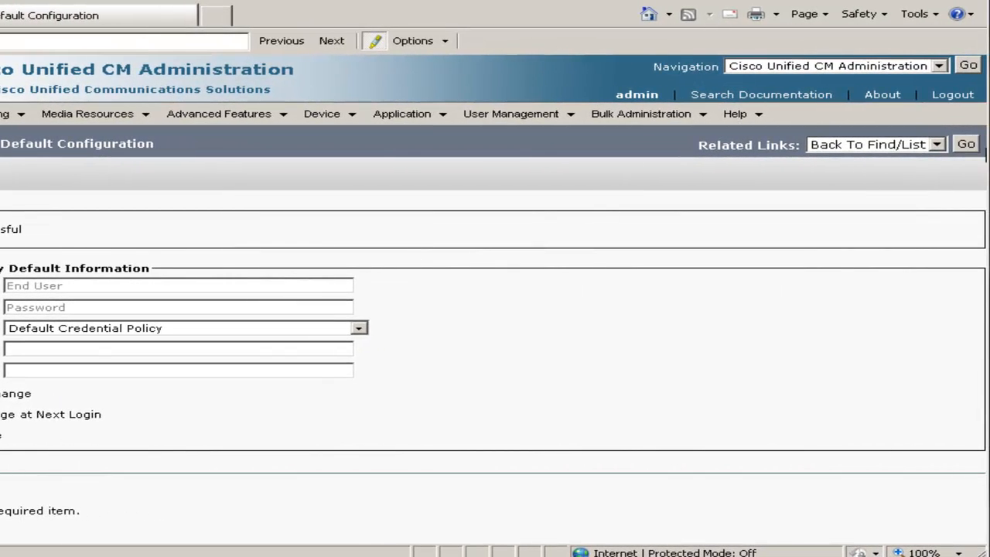
In the Application User password credential policy default, disable User Must Change at Next Login, enable Does Not Expire, and save.
{"action": "left_click", "coordinate": [966, 145]}
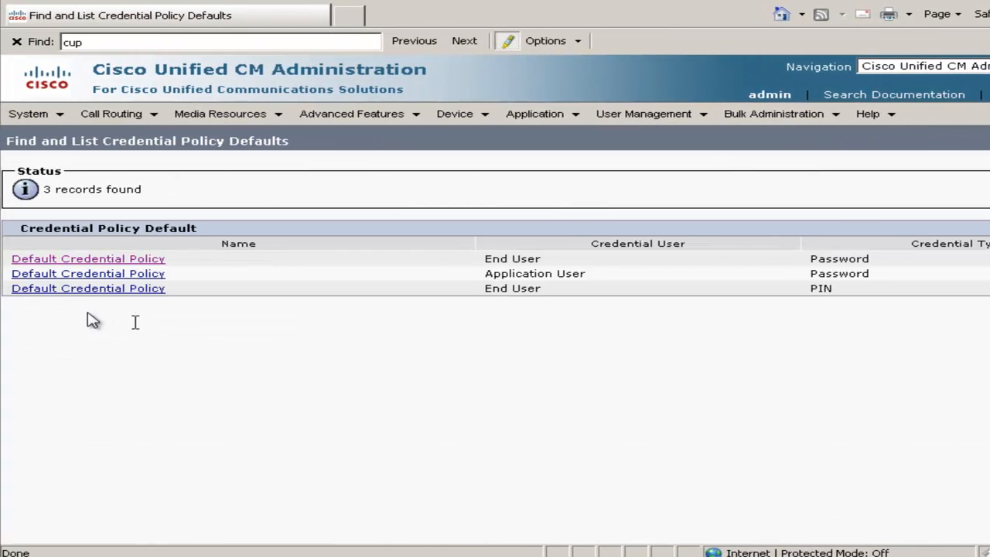
{"action": "left_click", "coordinate": [84, 276]}
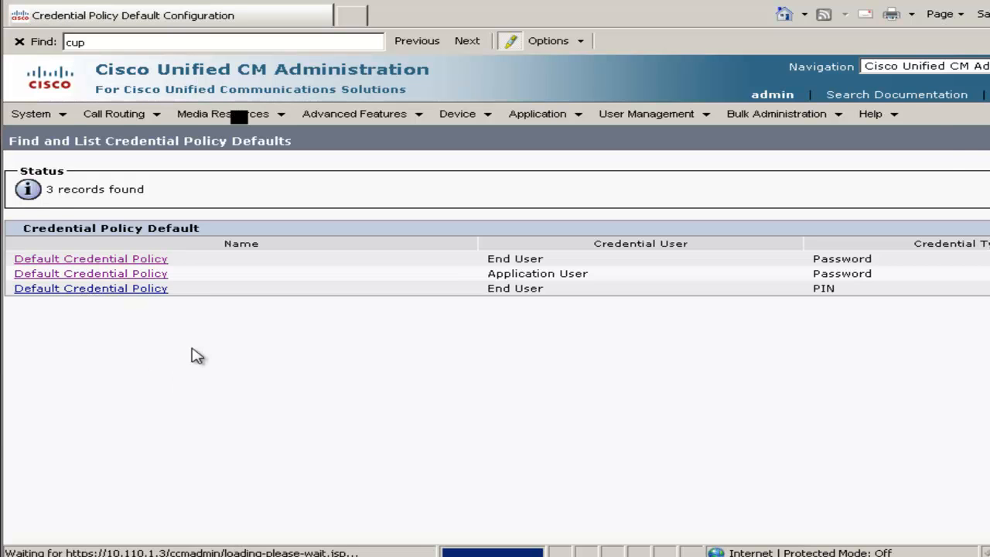
{"action": "left_click", "coordinate": [26, 414]}
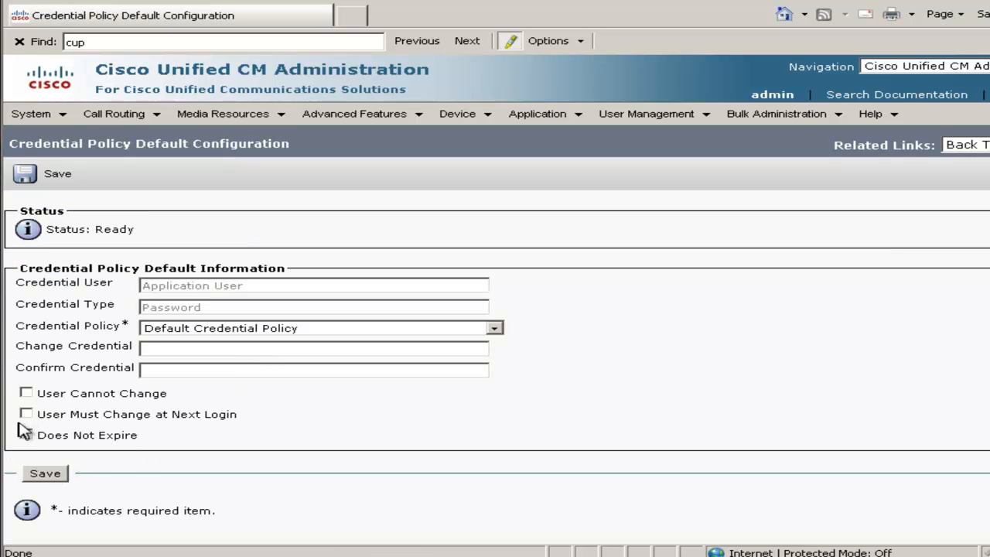
{"action": "left_click", "coordinate": [47, 475]}
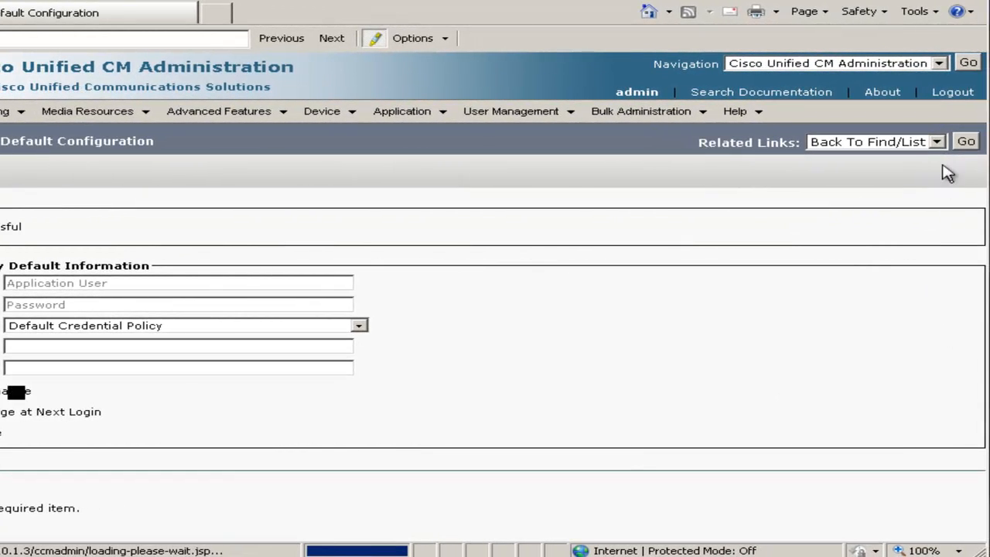
In the End User PIN credential policy default, disable User Must Change at Next Login, enable Does Not Expire, and save.
{"action": "left_click", "coordinate": [967, 143]}
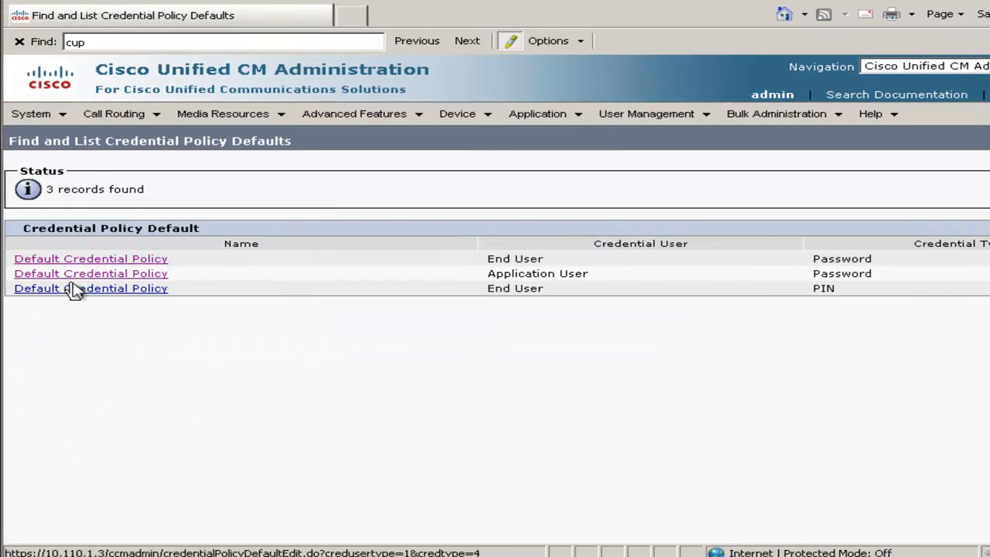
{"action": "left_click", "coordinate": [70, 290]}
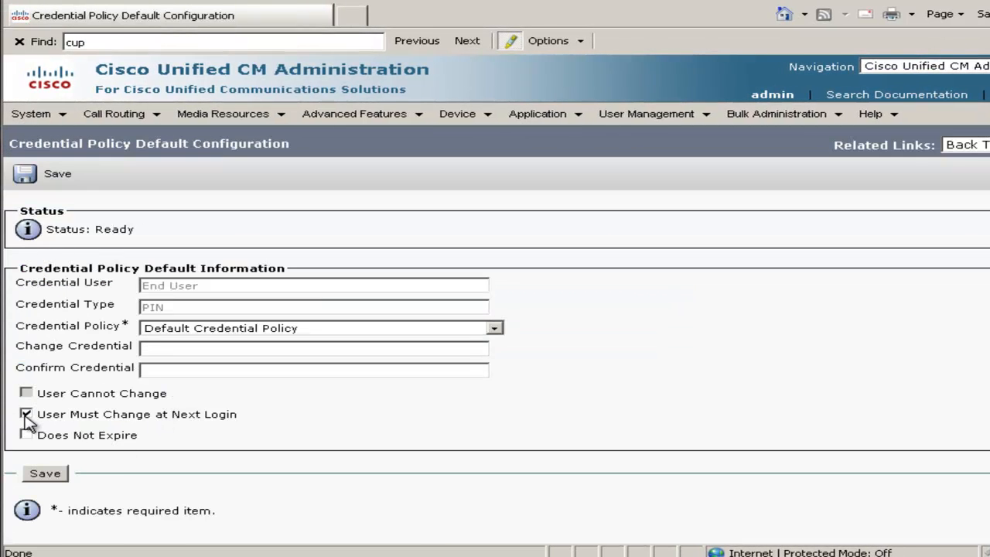
{"action": "left_click", "coordinate": [26, 415]}
{"action": "left_click", "coordinate": [26, 435]}
{"action": "left_click", "coordinate": [45, 472]}
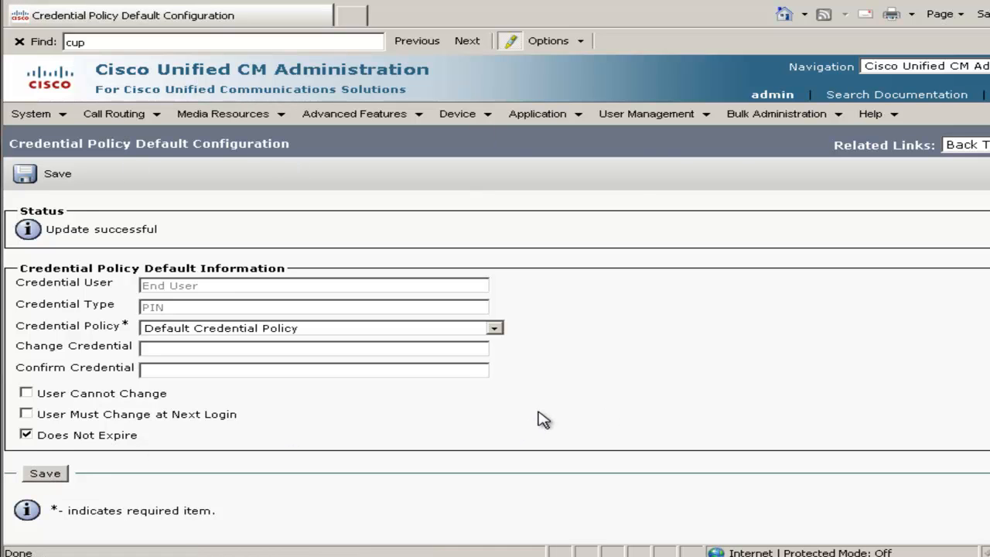
Open the end user user1 and replace the PIN, entering the new PIN in both the PIN and Confirm PIN fields.
{"action": "left_click", "coordinate": [642, 116]}
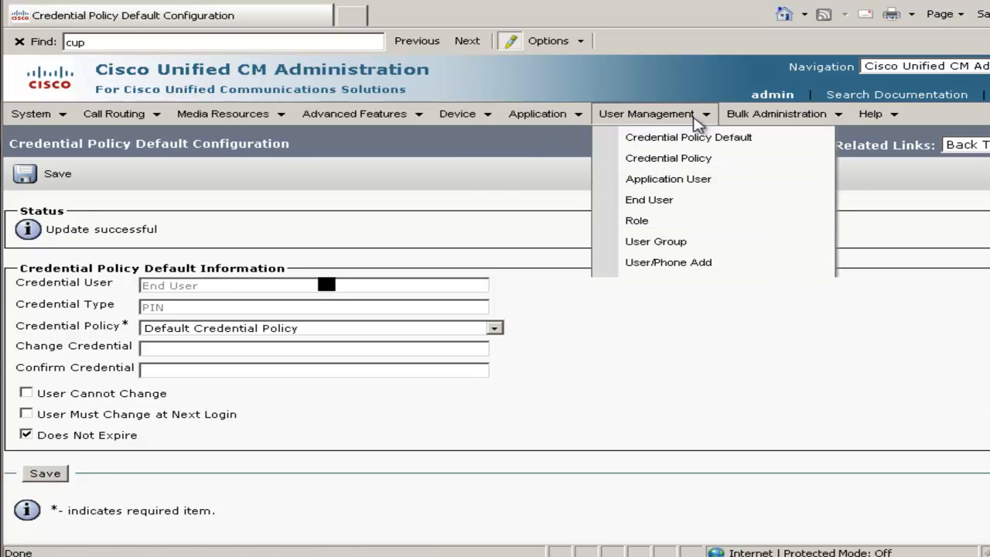
{"action": "left_click", "coordinate": [673, 204]}
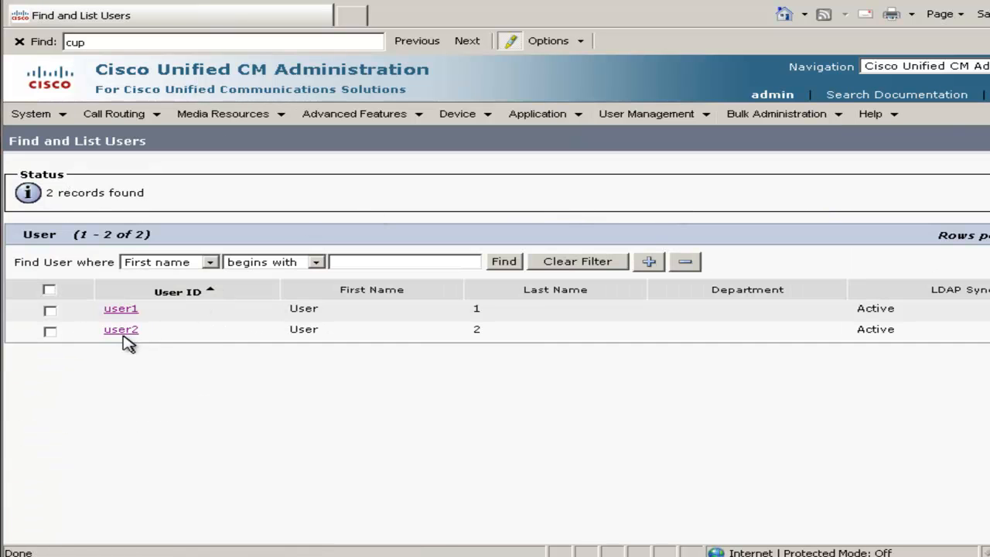
{"action": "left_click", "coordinate": [122, 309]}
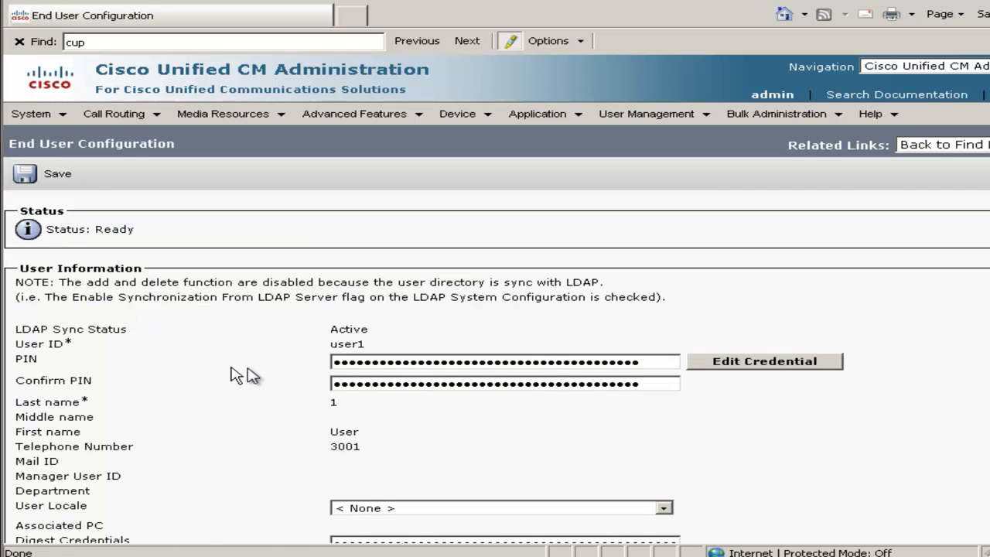
{"action": "left_click", "coordinate": [650, 361]}
{"action": "left_click_drag", "start_coordinate": [616, 361], "coordinate": [259, 346]}
{"action": "type", "text": "12"}
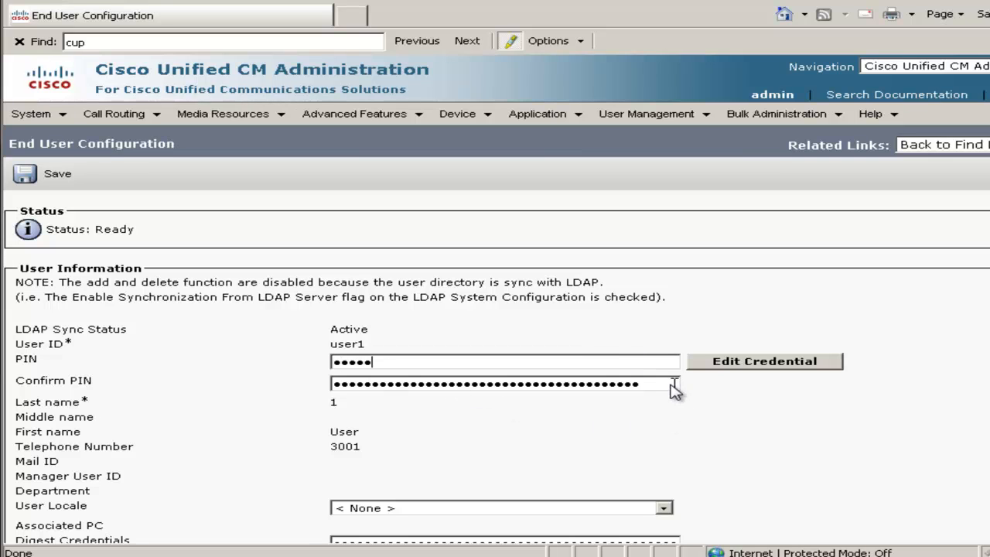
{"action": "left_click_drag", "start_coordinate": [670, 384], "coordinate": [277, 358]}
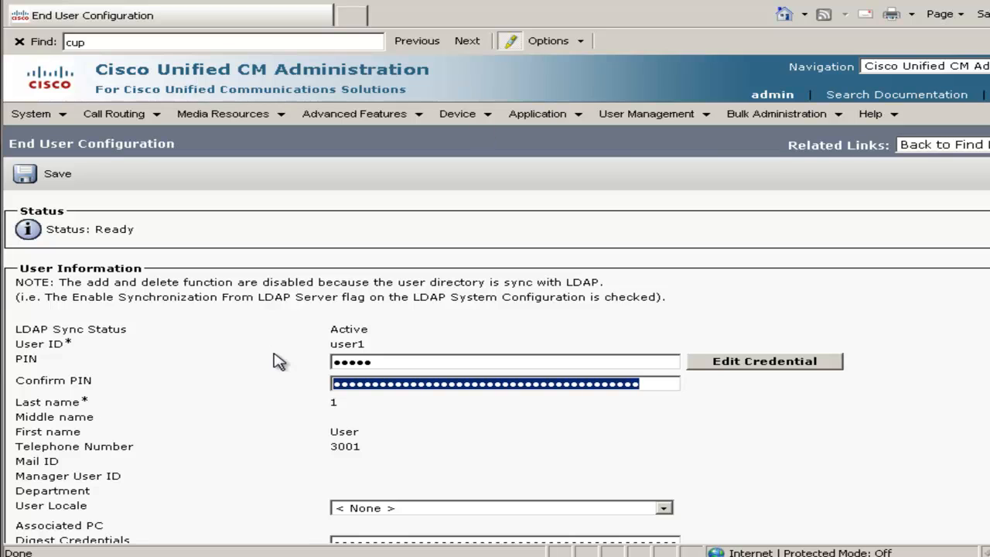
{"action": "type", "text": "1"}
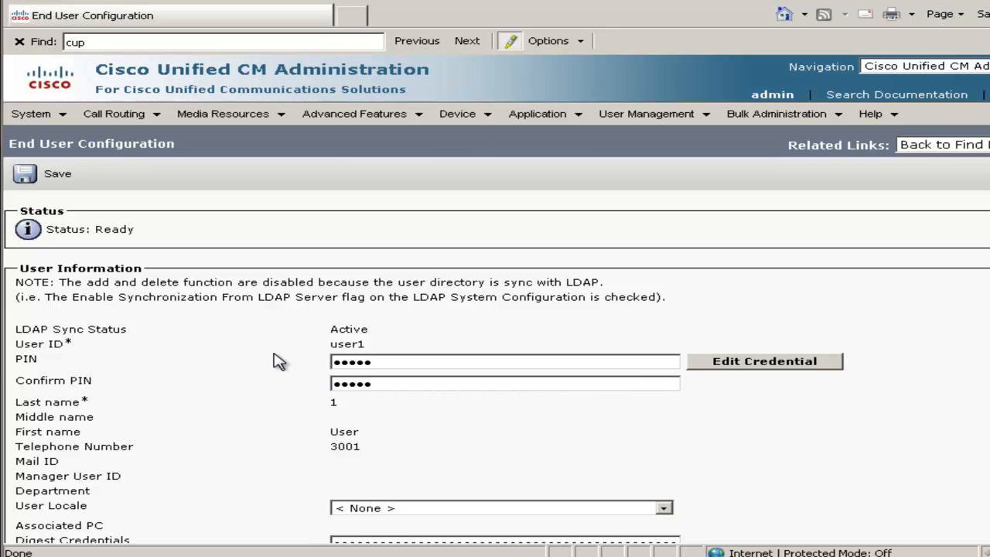
Replace user1's digest credentials, entering the new value in both Digest Credentials and Confirm Digest Credentials, and save the user.
{"action": "scroll", "coordinate": [453, 365], "scroll_direction": "down", "scroll_amount": 5}
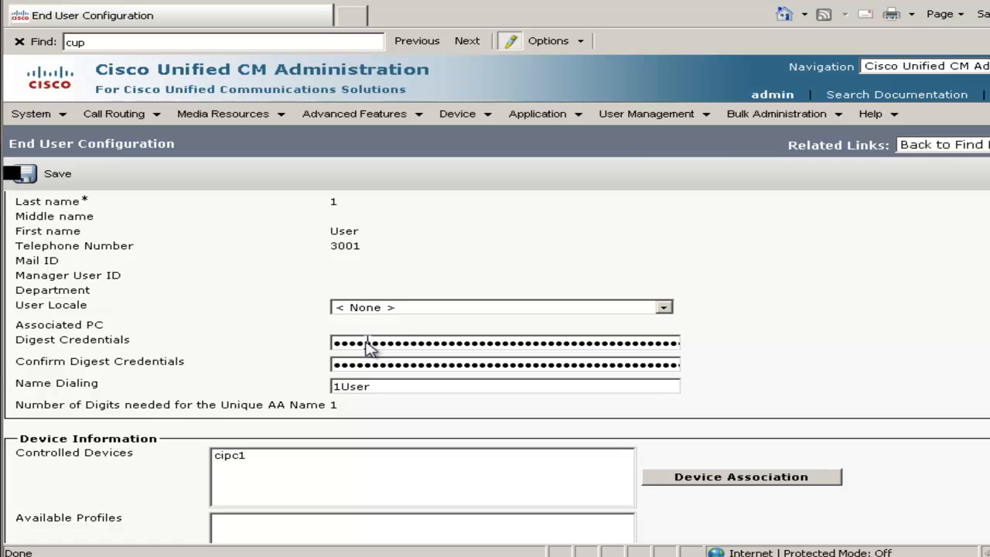
{"action": "double_click", "coordinate": [368, 343]}
{"action": "type", "text": "••"}
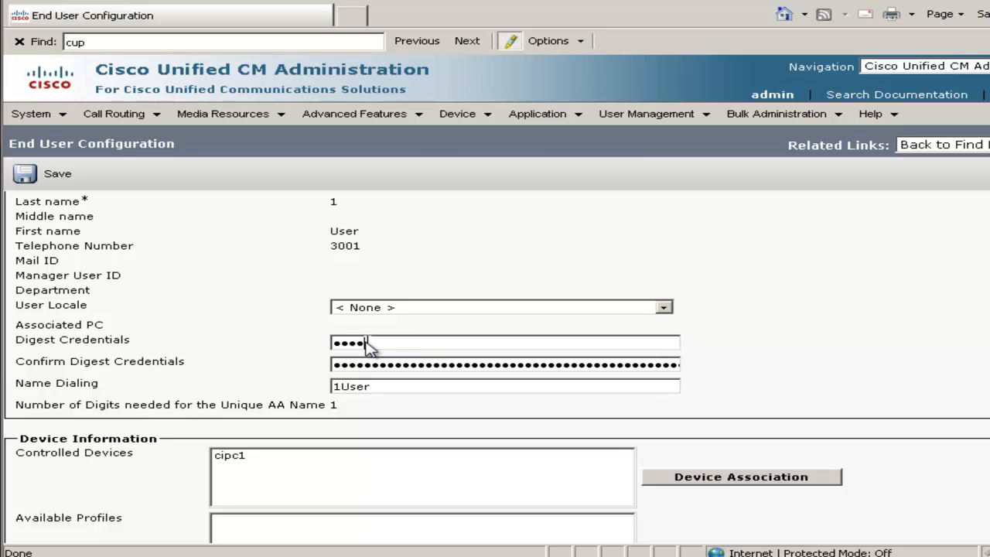
{"action": "type", "text": "•••••••"}
{"action": "key", "text": "Tab"}
{"action": "type", "text": "•"}
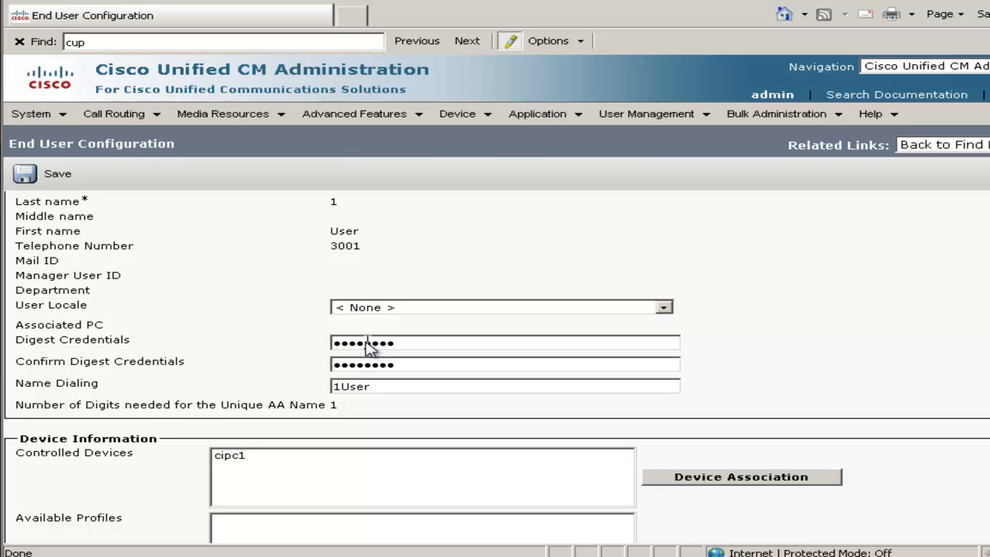
{"action": "left_click", "coordinate": [75, 180]}
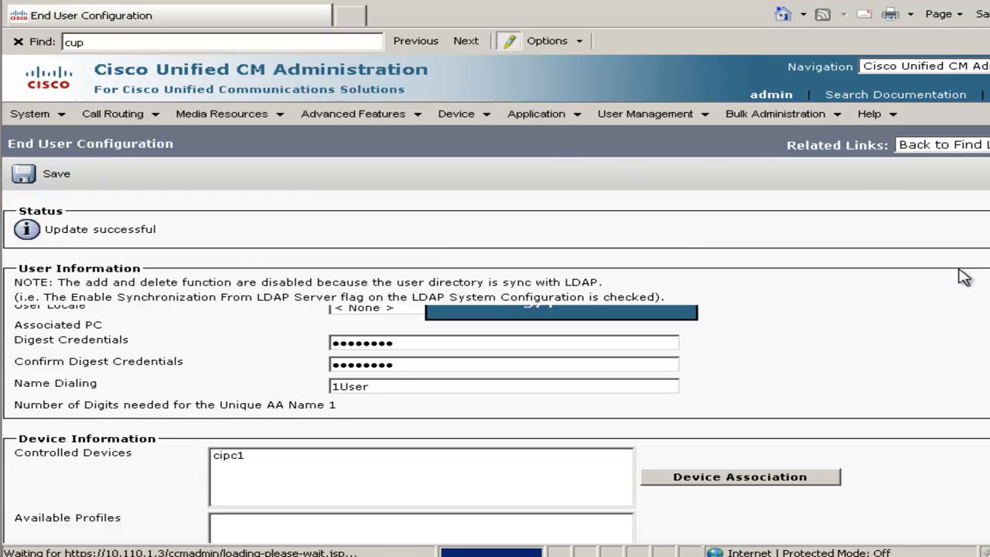
Return to the user list, open the end user user2 and enter a new PIN in both the PIN and Confirm PIN fields.
{"action": "left_click", "coordinate": [966, 147]}
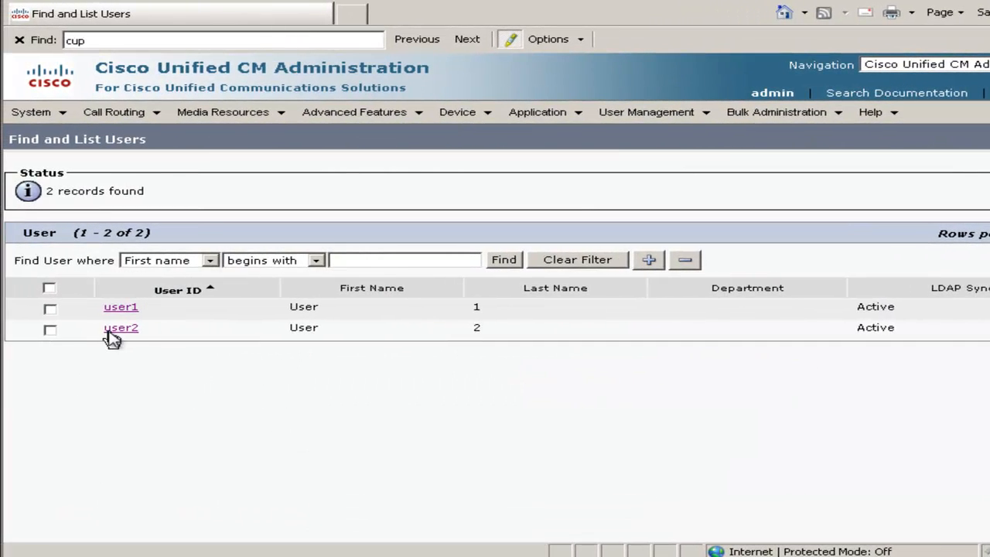
{"action": "left_click", "coordinate": [110, 332]}
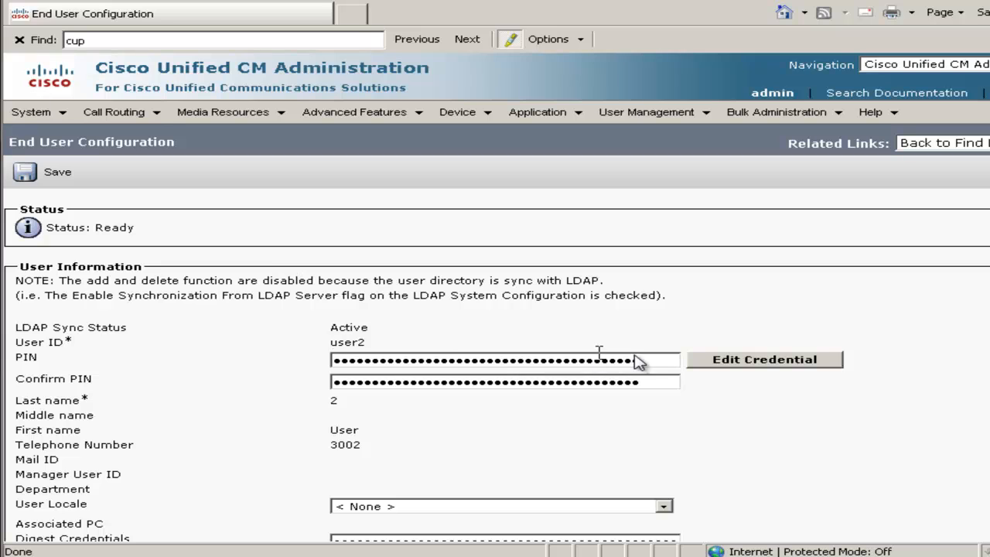
{"action": "left_click_drag", "start_coordinate": [647, 361], "coordinate": [486, 362]}
{"action": "left_click_drag", "start_coordinate": [399, 372], "coordinate": [188, 375]}
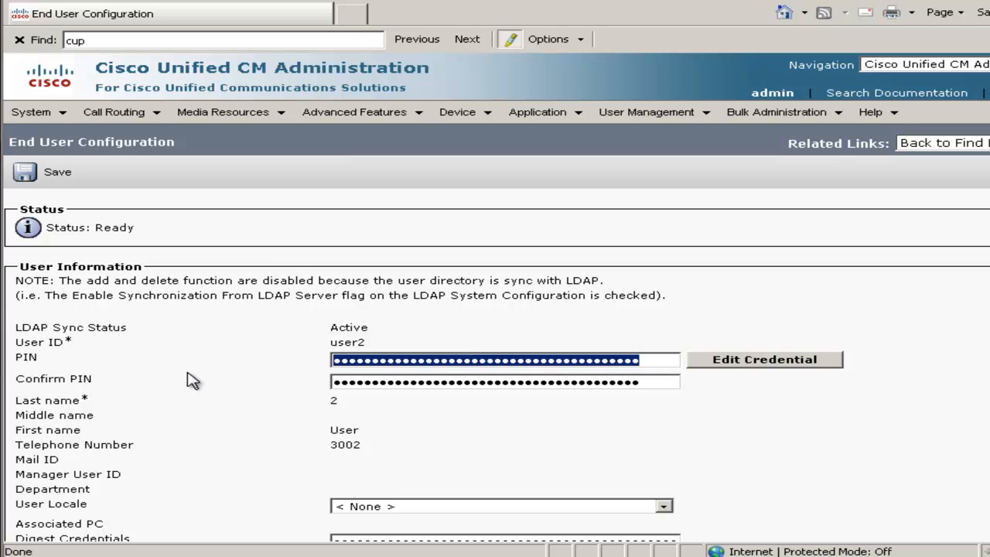
{"action": "type", "text": "12"}
{"action": "key", "text": "Tab"}
{"action": "type", "text": "12"}
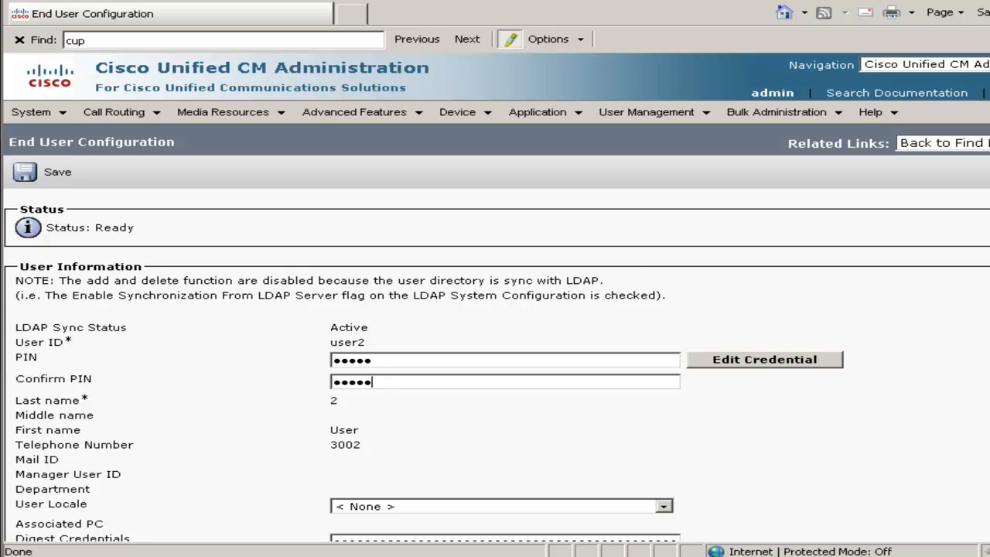
Replace user2's digest credentials, filling in both Digest Credentials and Confirm Digest Credentials, and save the user.
{"action": "scroll", "coordinate": [787, 349], "scroll_direction": "down", "scroll_amount": 5}
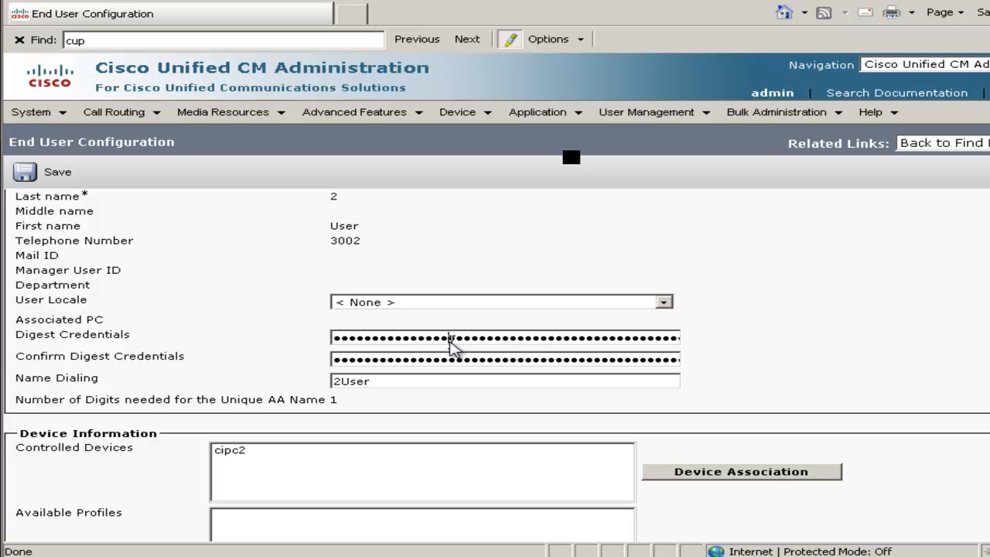
{"action": "double_click", "coordinate": [451, 340]}
{"action": "type", "text": "12345"}
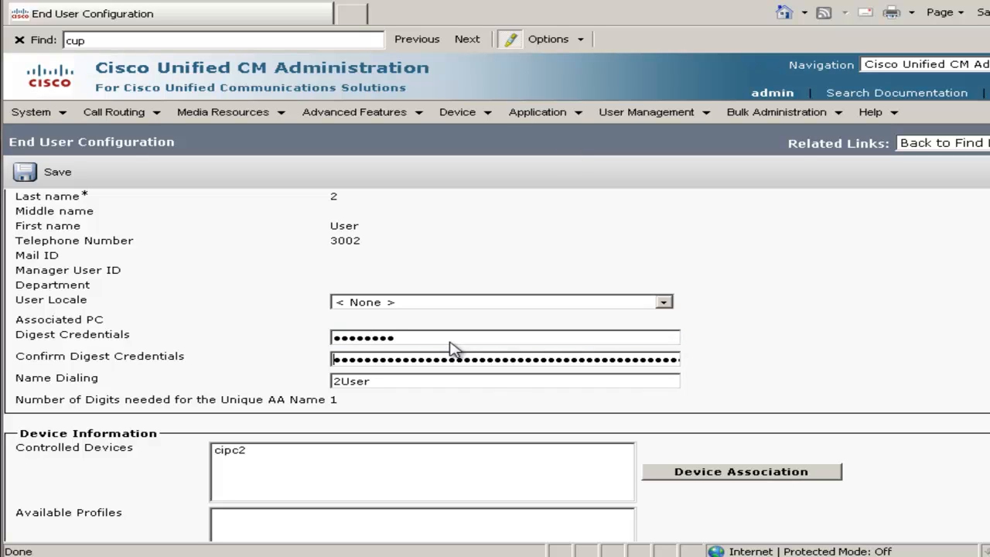
{"action": "key", "text": "Tab"}
{"action": "type", "text": "1234"}
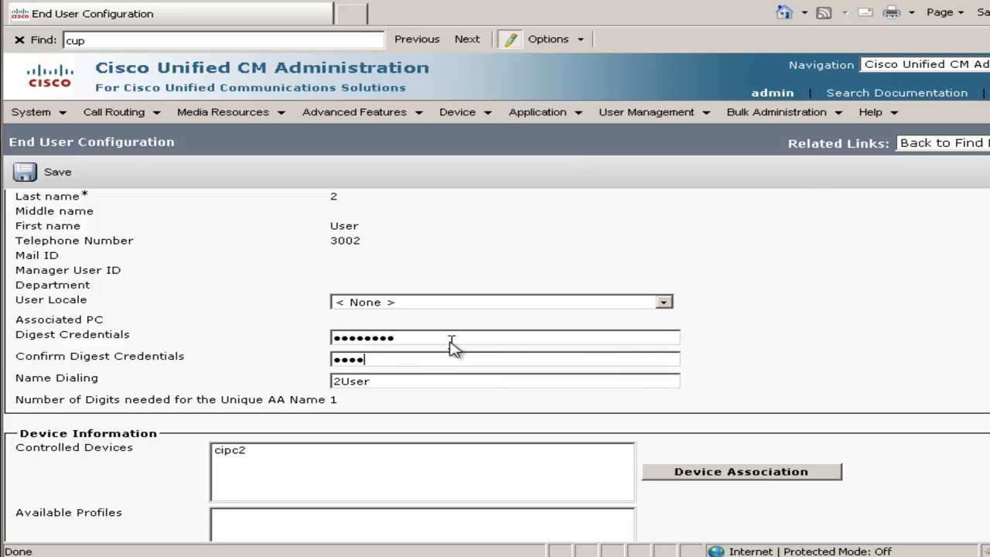
{"action": "left_click", "coordinate": [66, 176]}
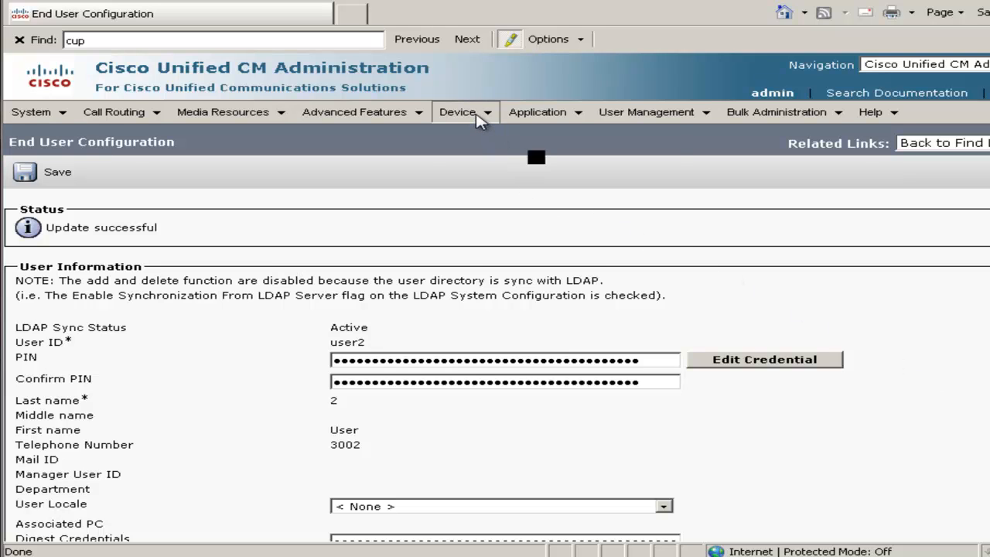
Start adding a new phone with the phone type Cisco Unified Client Services Framework.
{"action": "mouse_move", "coordinate": [480, 120]}
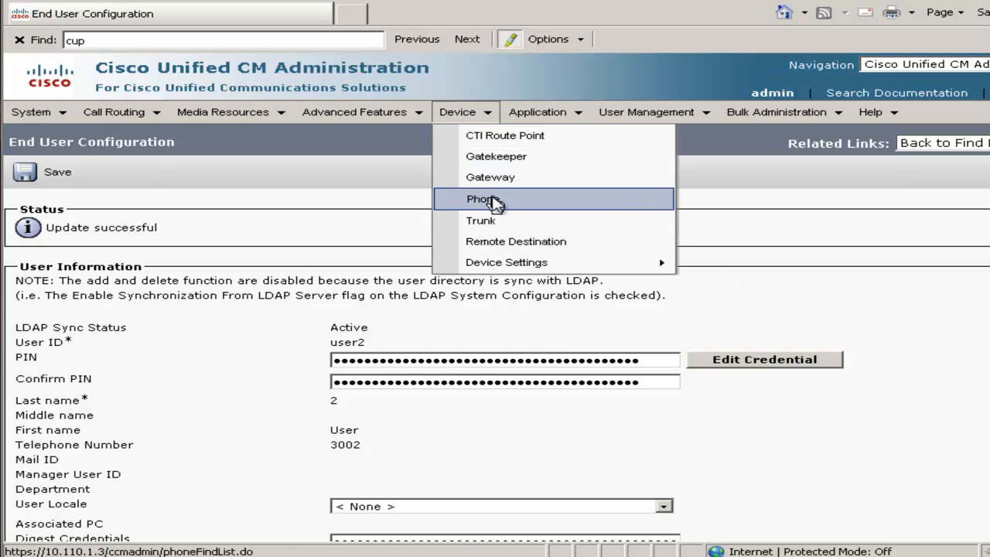
{"action": "left_click", "coordinate": [494, 202]}
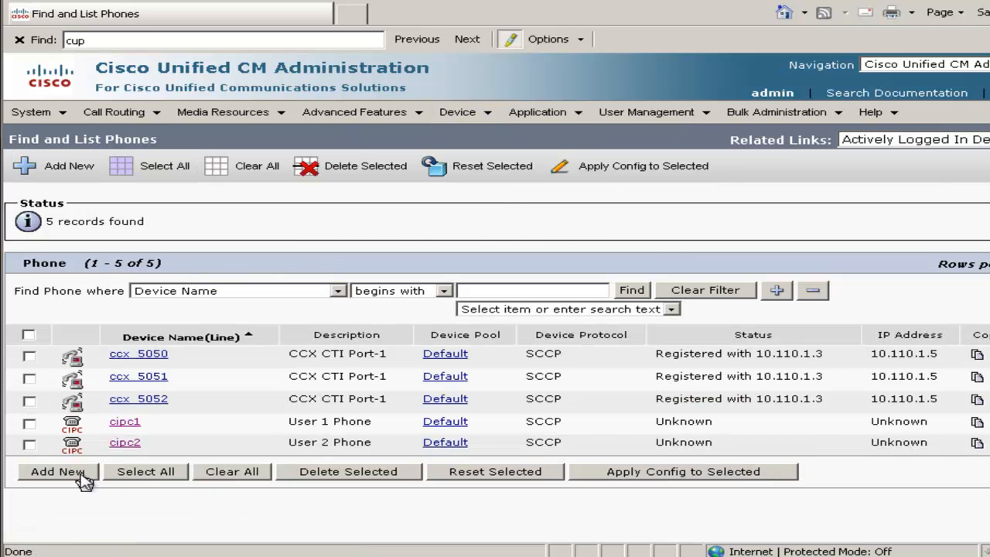
{"action": "left_click", "coordinate": [58, 472]}
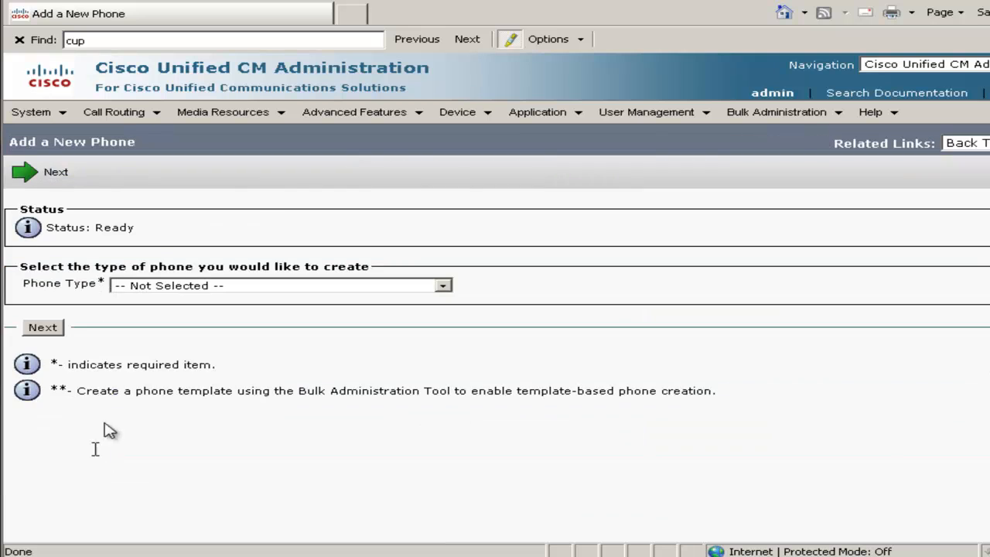
{"action": "left_click", "coordinate": [211, 287]}
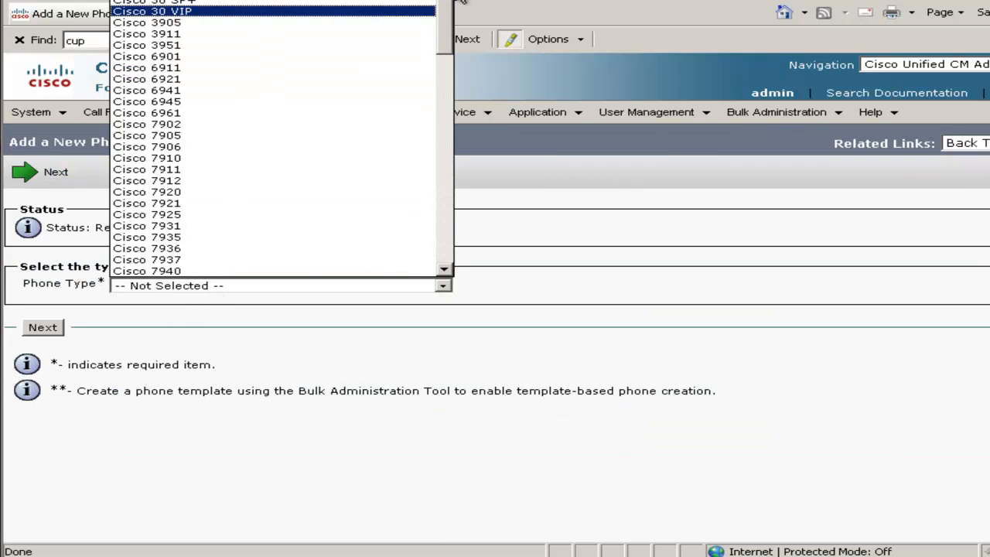
{"action": "left_click_drag", "start_coordinate": [448, 15], "coordinate": [439, 245]}
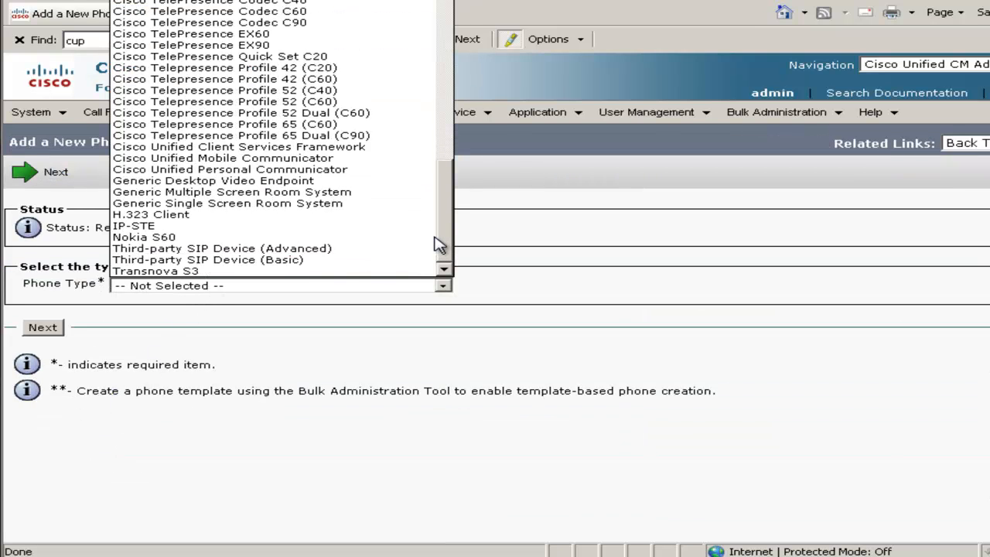
{"action": "left_click", "coordinate": [320, 148]}
{"action": "left_click", "coordinate": [43, 330]}
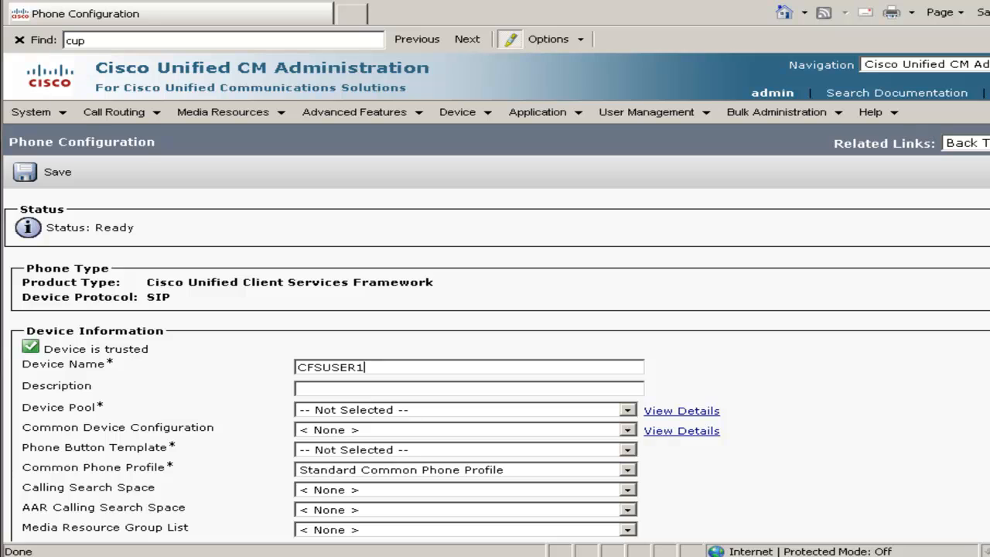
Name the device CFSUSER1, with Device Pool Default and Phone Button Template Standard Client Services Framework.
{"action": "left_click", "coordinate": [346, 416]}
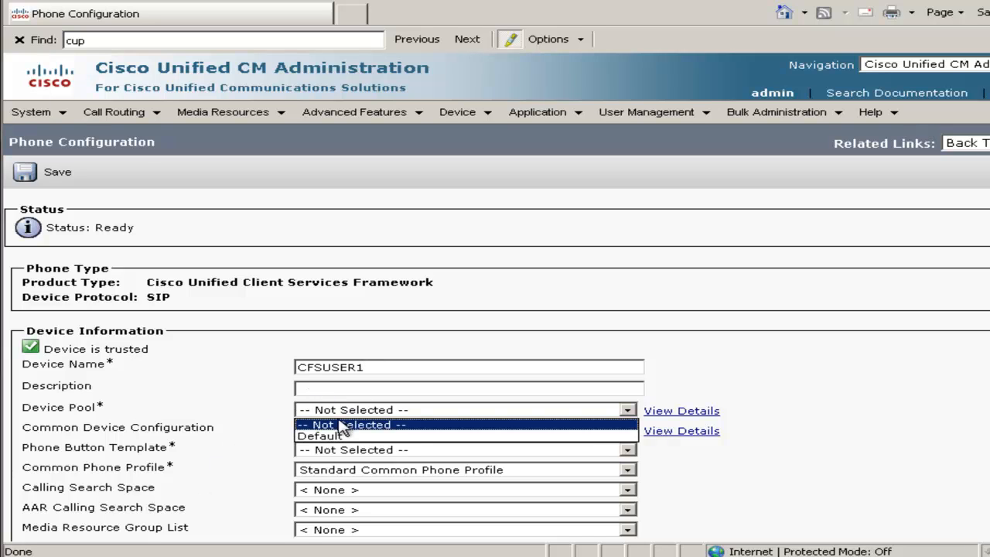
{"action": "left_click", "coordinate": [326, 436]}
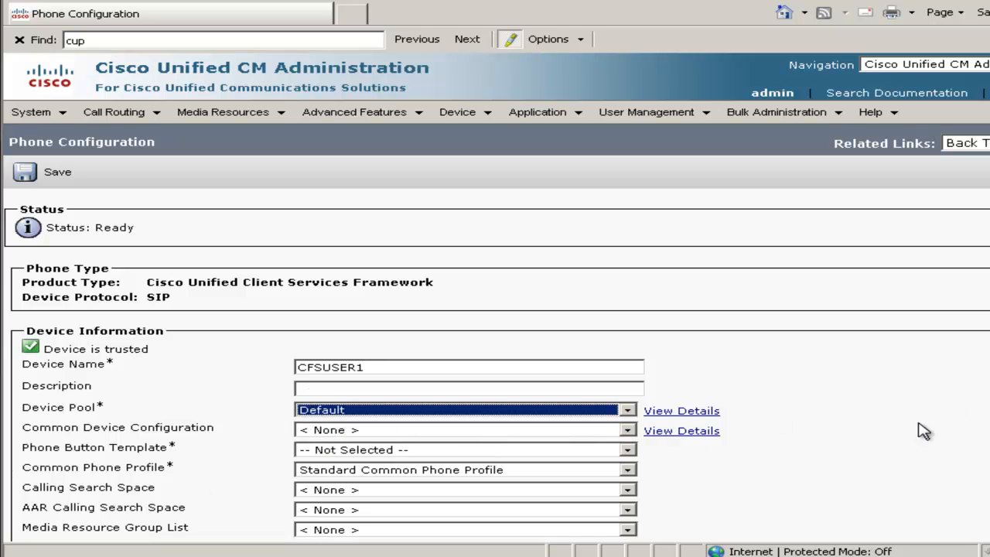
{"action": "scroll", "coordinate": [603, 307], "scroll_direction": "down", "scroll_amount": 3}
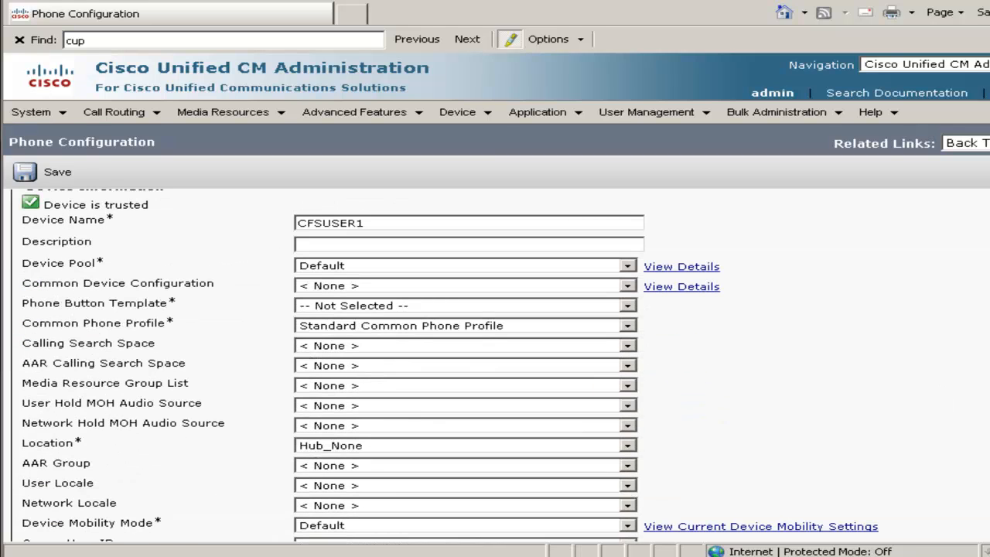
{"action": "left_click", "coordinate": [360, 305]}
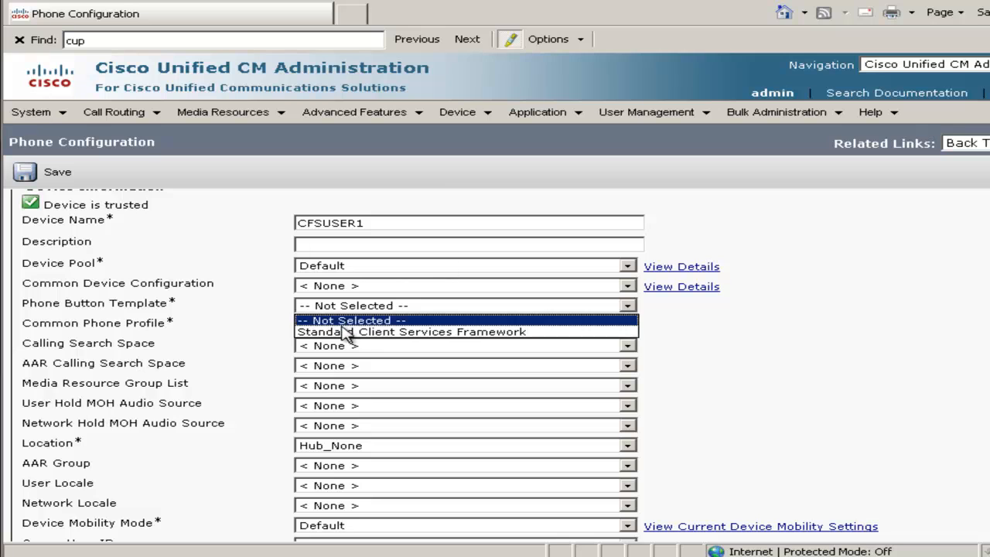
{"action": "left_click", "coordinate": [341, 333]}
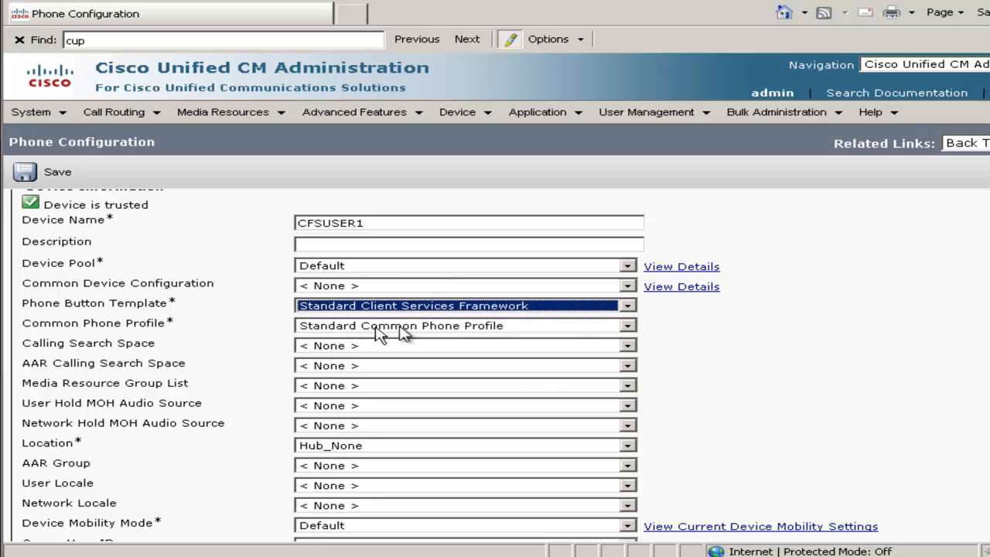
Set the phone's Owner User ID to user1 and its Primary Phone to cipc1.
{"action": "scroll", "coordinate": [290, 273], "scroll_direction": "down", "scroll_amount": 3}
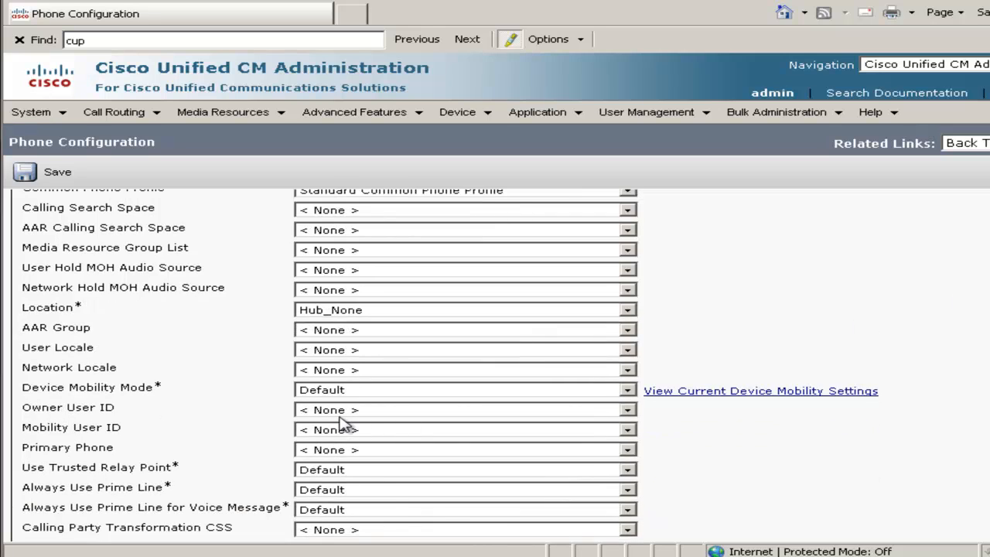
{"action": "left_click", "coordinate": [339, 411]}
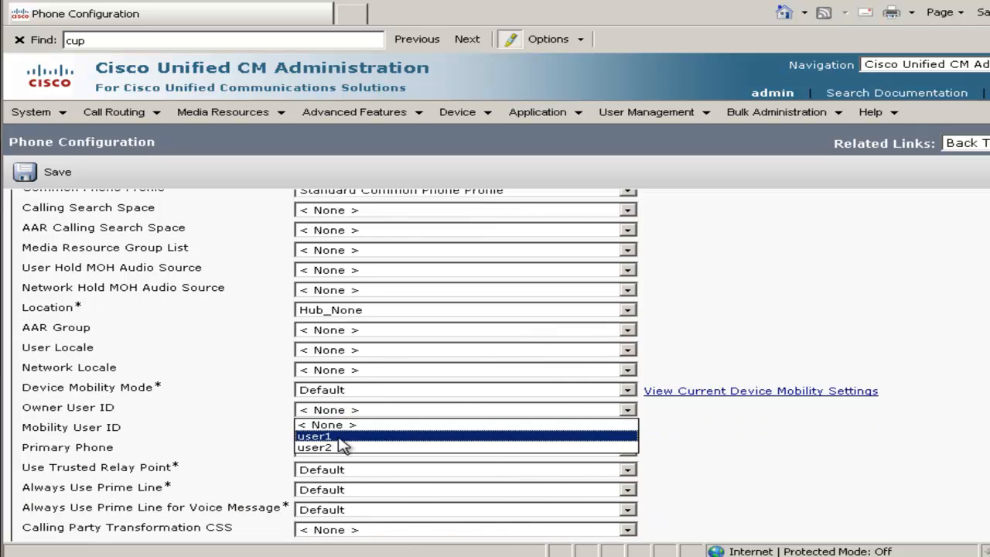
{"action": "left_click", "coordinate": [339, 437]}
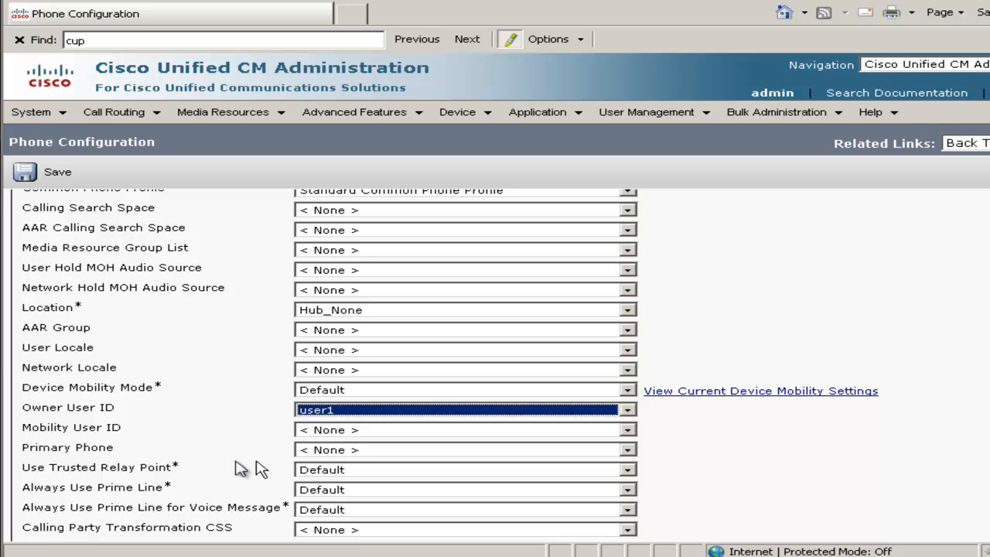
{"action": "left_click", "coordinate": [309, 451]}
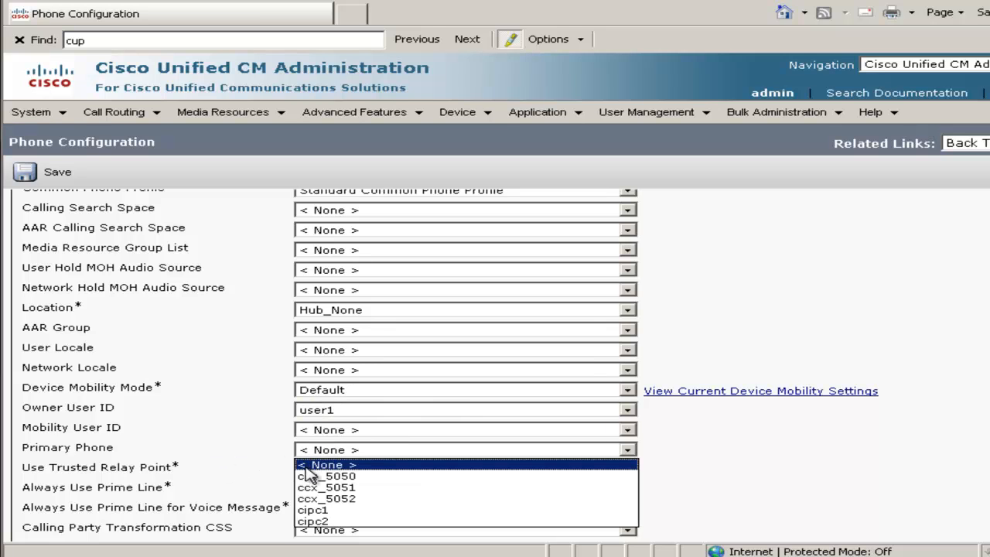
{"action": "left_click", "coordinate": [324, 511]}
Set Device Security Profile to Cisco Unified Client Services Framework - Standard, SIP Profile to Standard SIP Profile and Digest User to user1, and save the phone.
{"action": "scroll", "coordinate": [986, 494], "scroll_direction": "down", "scroll_amount": 5}
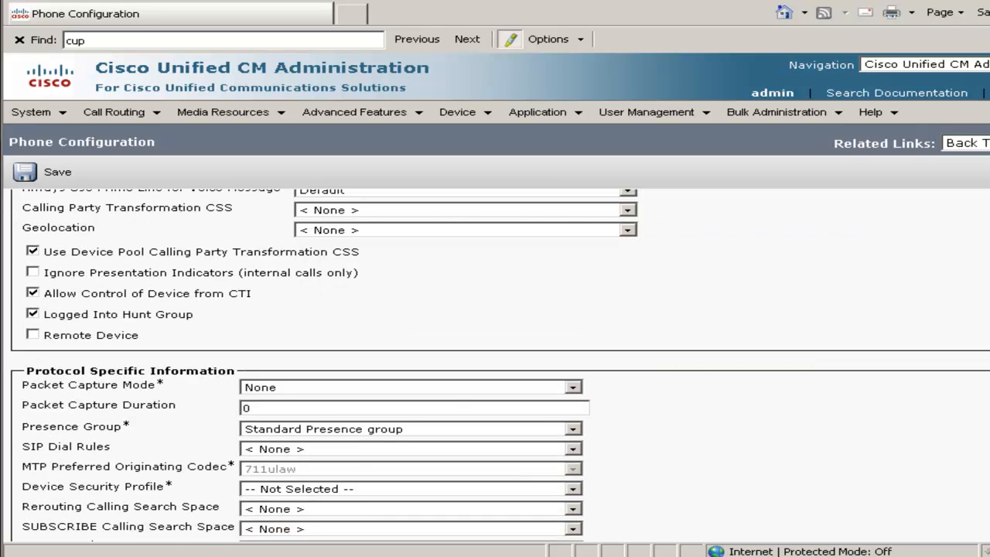
{"action": "scroll", "coordinate": [500, 365], "scroll_direction": "down", "scroll_amount": 1}
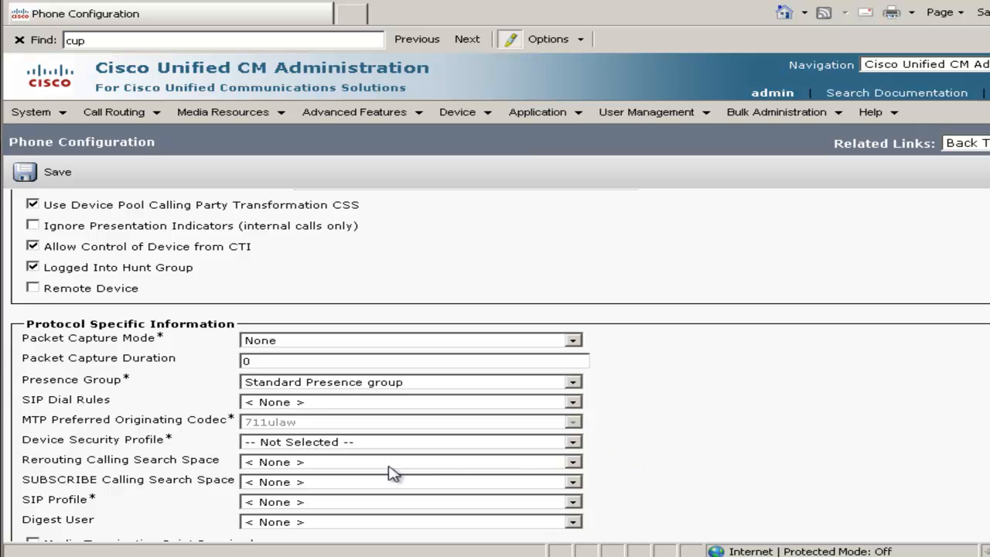
{"action": "left_click", "coordinate": [349, 442]}
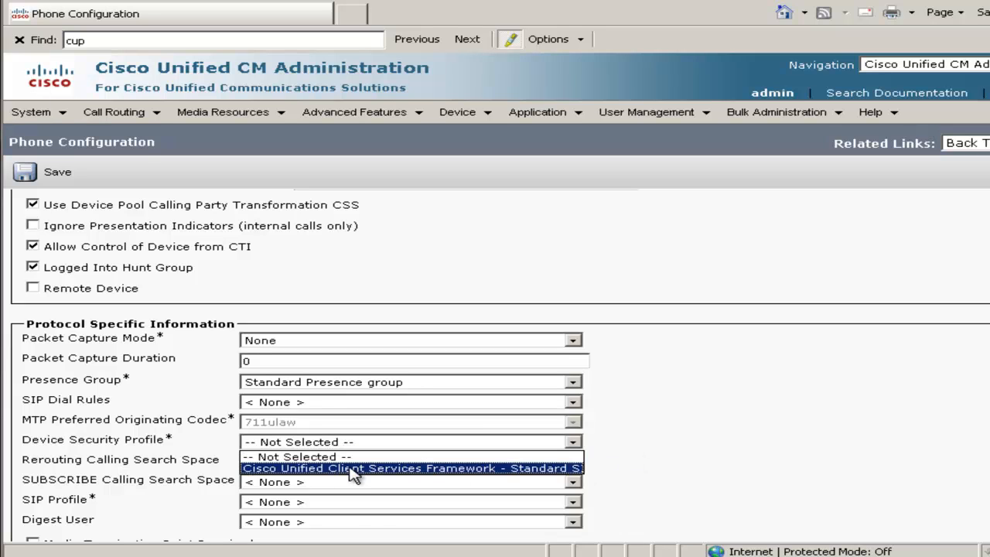
{"action": "left_click", "coordinate": [352, 469]}
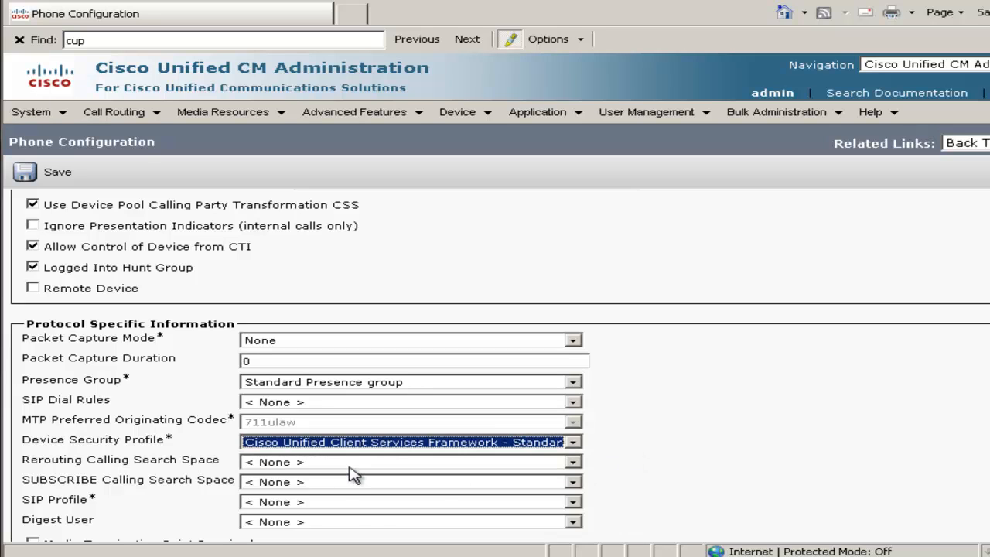
{"action": "left_click", "coordinate": [324, 504]}
{"action": "left_click", "coordinate": [324, 528]}
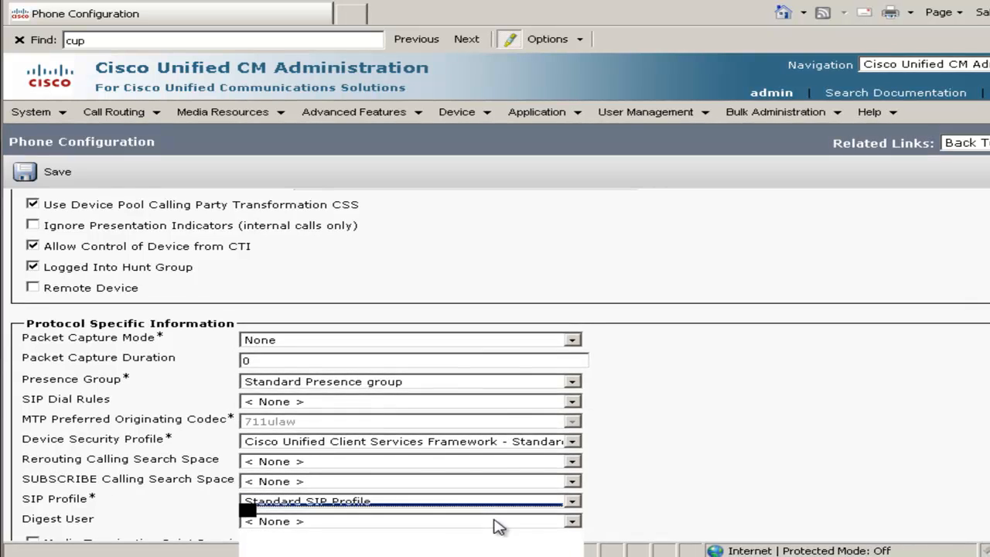
{"action": "left_click", "coordinate": [495, 521]}
{"action": "left_click", "coordinate": [389, 543]}
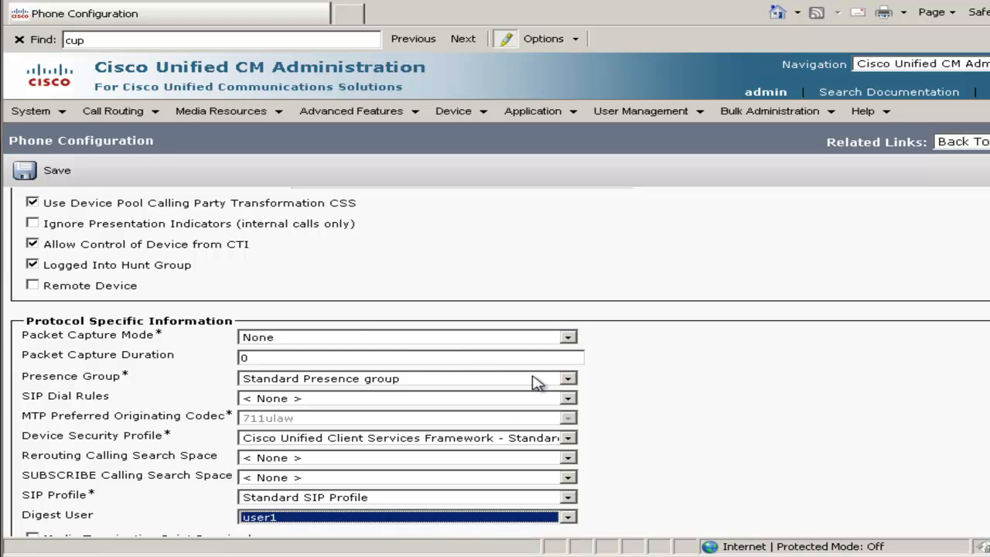
{"action": "left_click", "coordinate": [56, 170]}
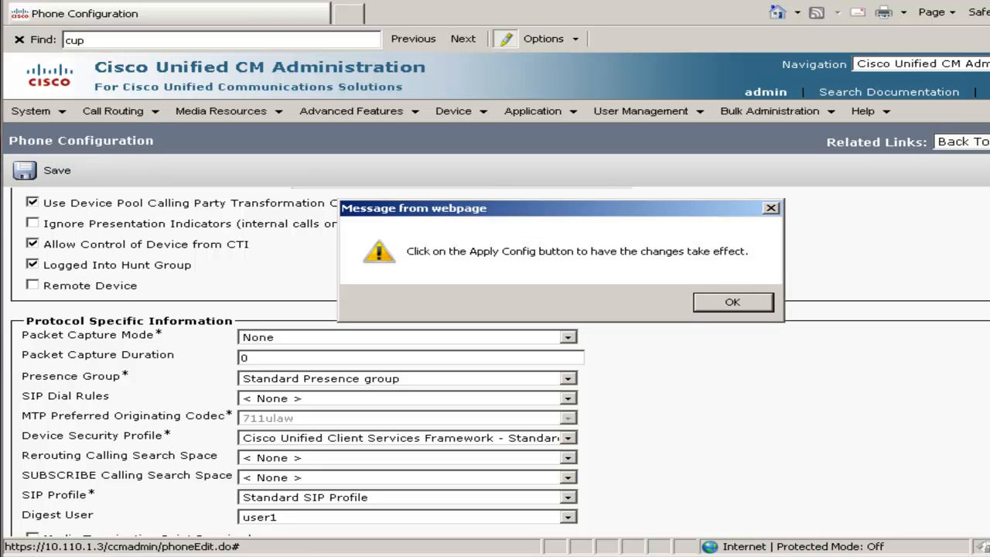
{"action": "left_click", "coordinate": [747, 308]}
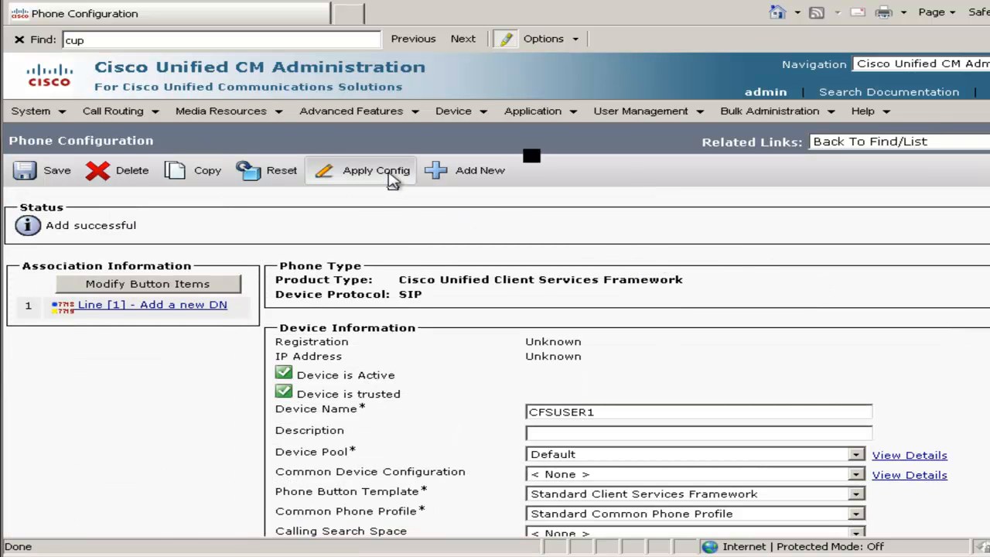
Apply the configuration to CFSUSER1 and assign directory number 3001 to its Line 1.
{"action": "left_click", "coordinate": [391, 175]}
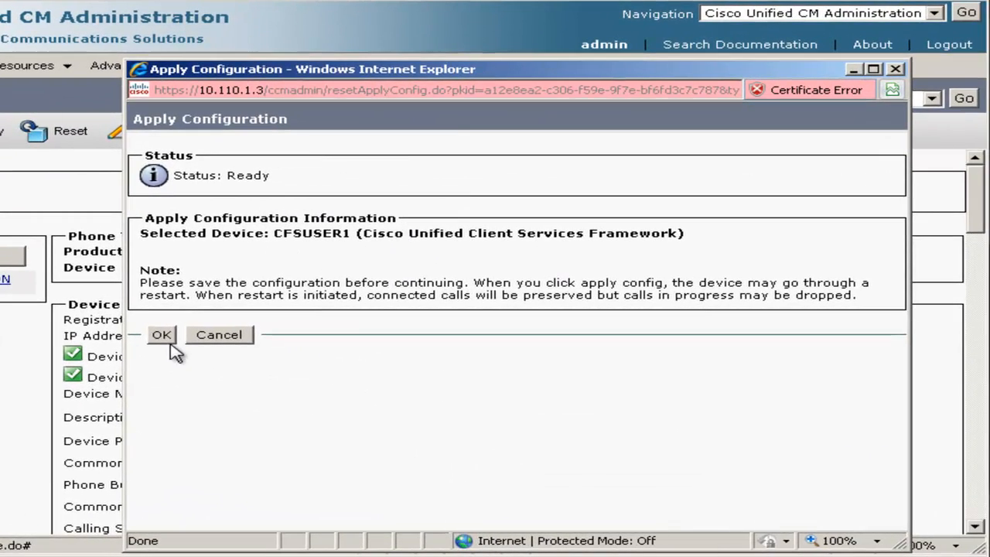
{"action": "left_click", "coordinate": [162, 336]}
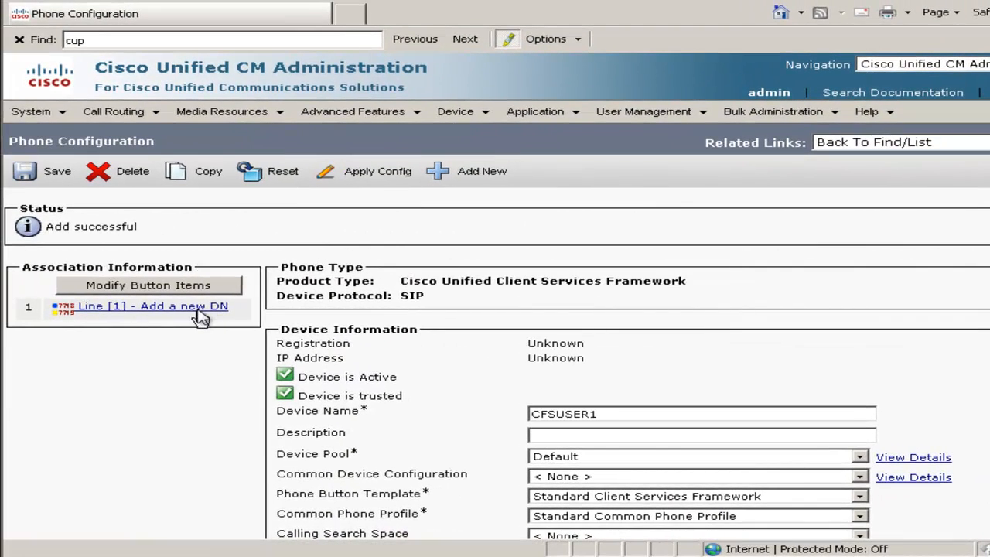
{"action": "left_click", "coordinate": [198, 309]}
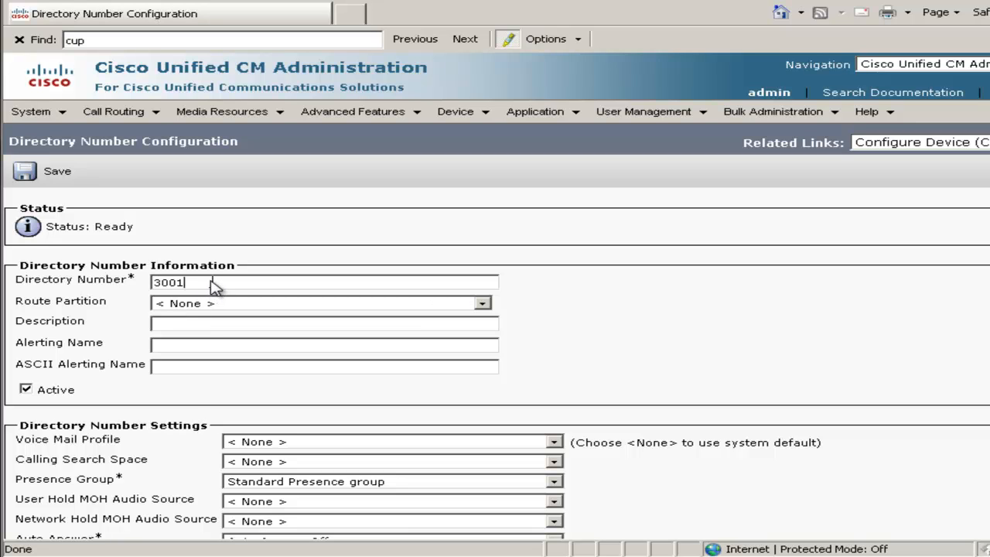
{"action": "left_click", "coordinate": [219, 329]}
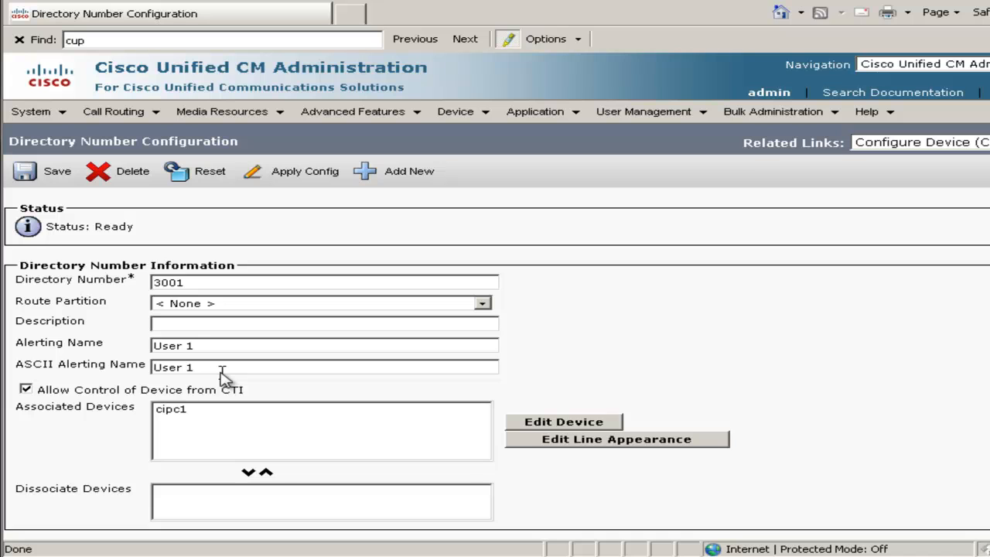
Set the Display (Internal Caller ID) of Line 1 on device CFSUSER1 to User1.
{"action": "scroll", "coordinate": [222, 377], "scroll_direction": "down", "scroll_amount": 15}
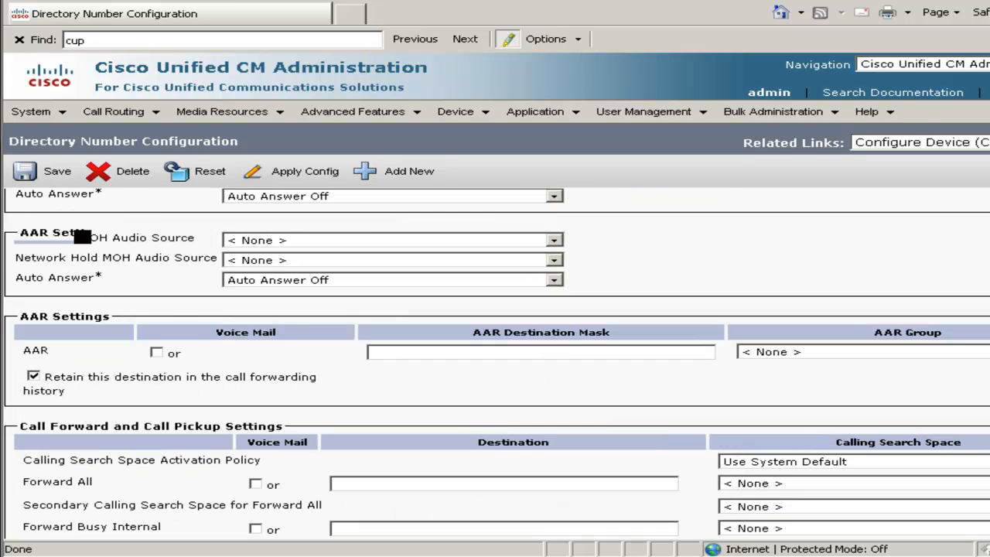
{"action": "scroll", "coordinate": [222, 377], "scroll_direction": "down", "scroll_amount": 15}
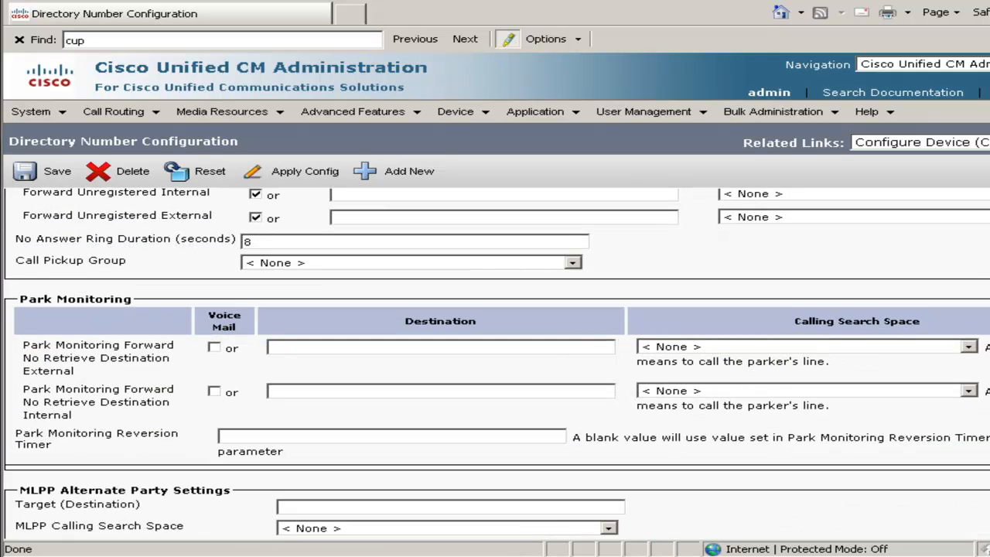
{"action": "scroll", "coordinate": [222, 378], "scroll_direction": "down", "scroll_amount": 5}
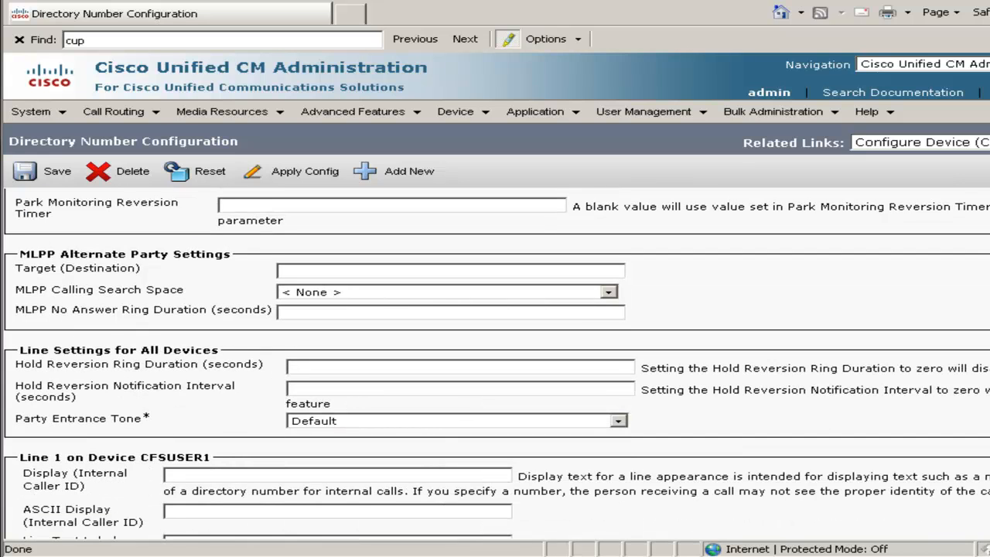
{"action": "scroll", "coordinate": [495, 348], "scroll_direction": "down", "scroll_amount": 3}
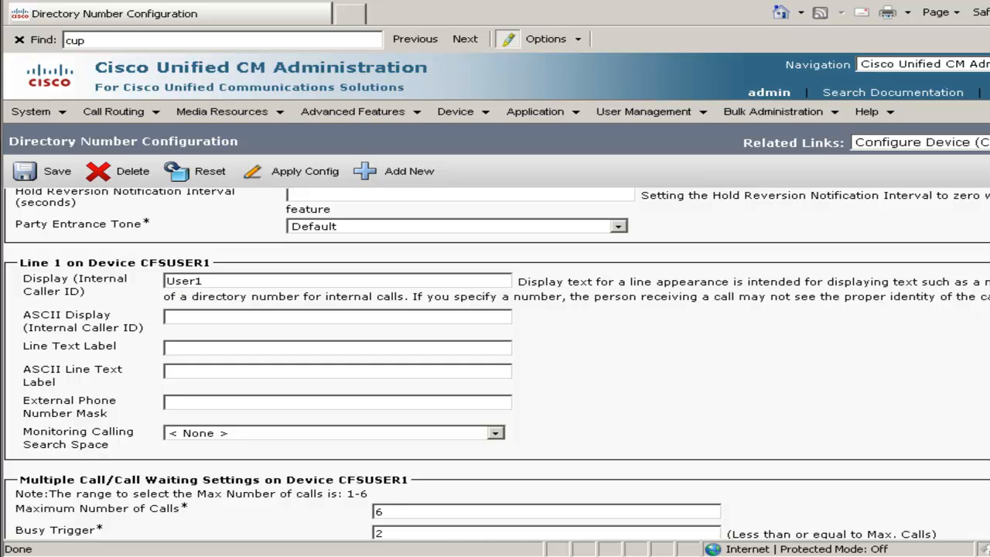
Associate end user user1 with the line and save the directory number configuration.
{"action": "scroll", "coordinate": [294, 482], "scroll_direction": "down", "scroll_amount": 5}
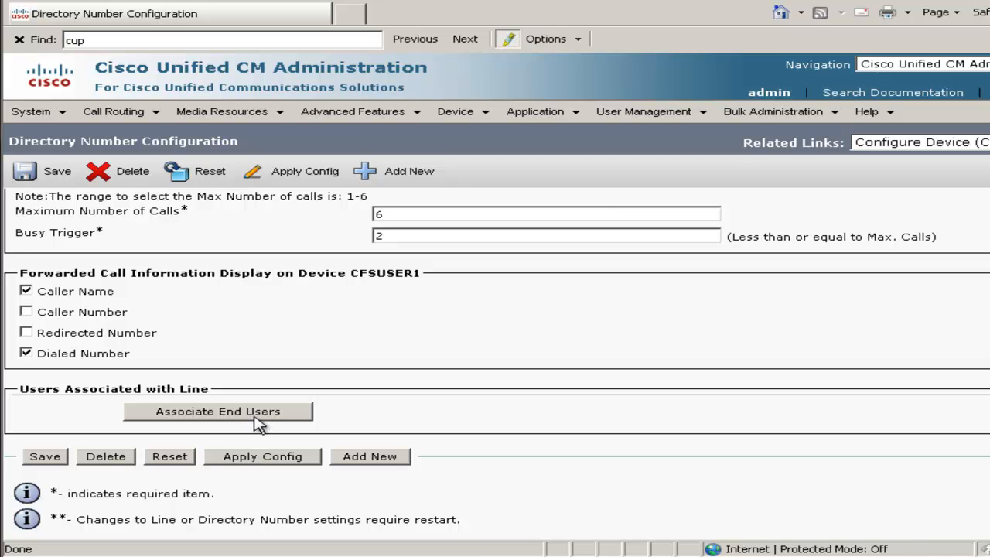
{"action": "left_click", "coordinate": [257, 423]}
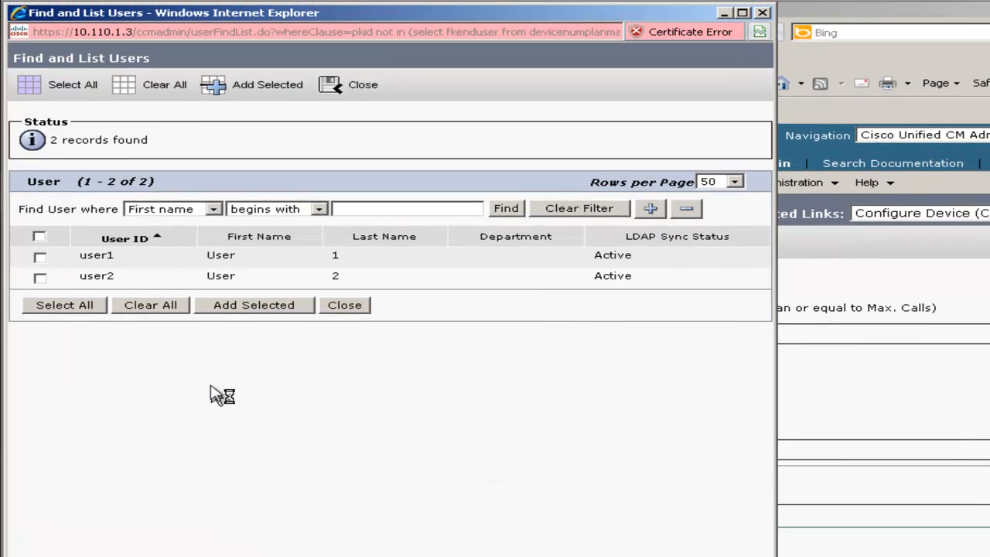
{"action": "left_click", "coordinate": [219, 306]}
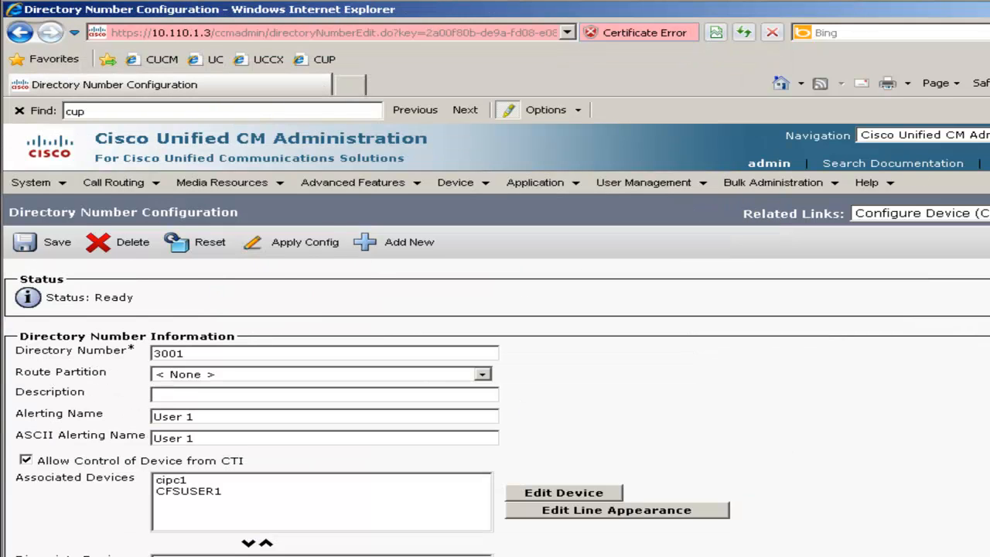
{"action": "left_click", "coordinate": [42, 248]}
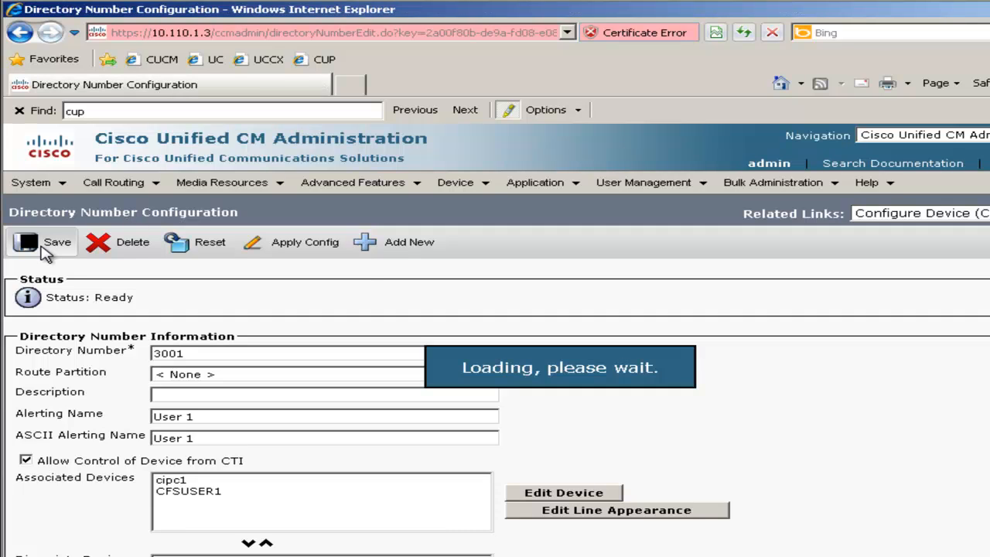
Start adding another phone from the phone list, with the phone type Cisco Unified Client Services Framework.
{"action": "mouse_move", "coordinate": [457, 182]}
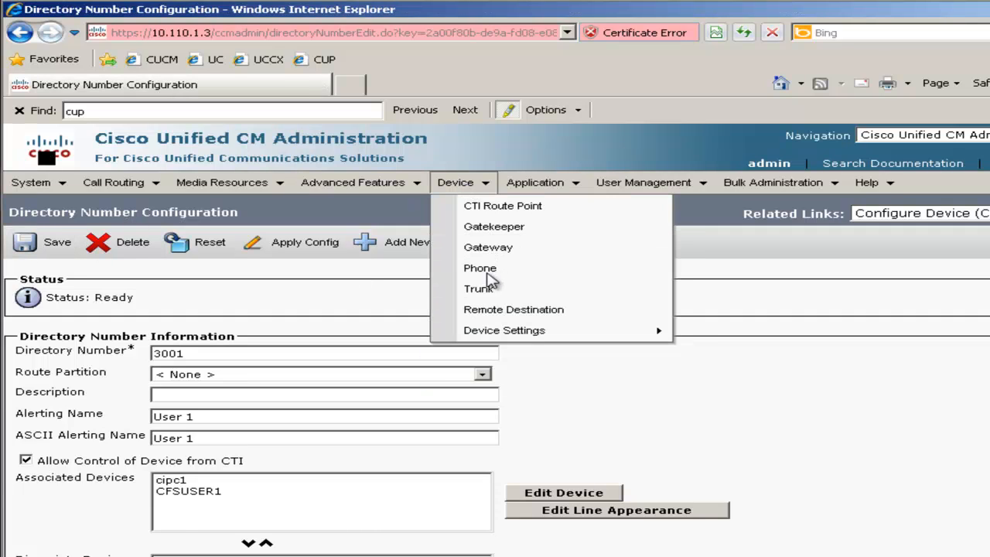
{"action": "left_click", "coordinate": [484, 271]}
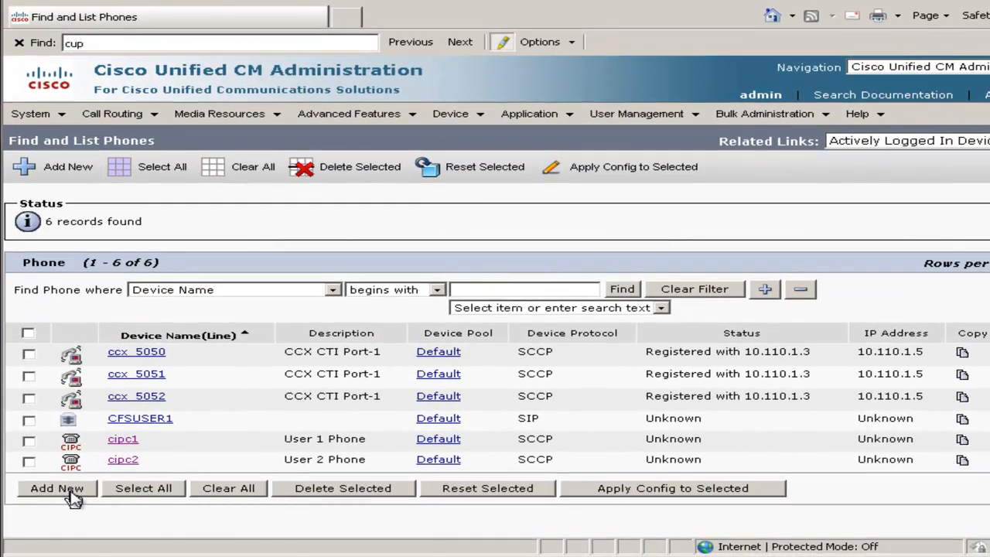
{"action": "left_click", "coordinate": [70, 494]}
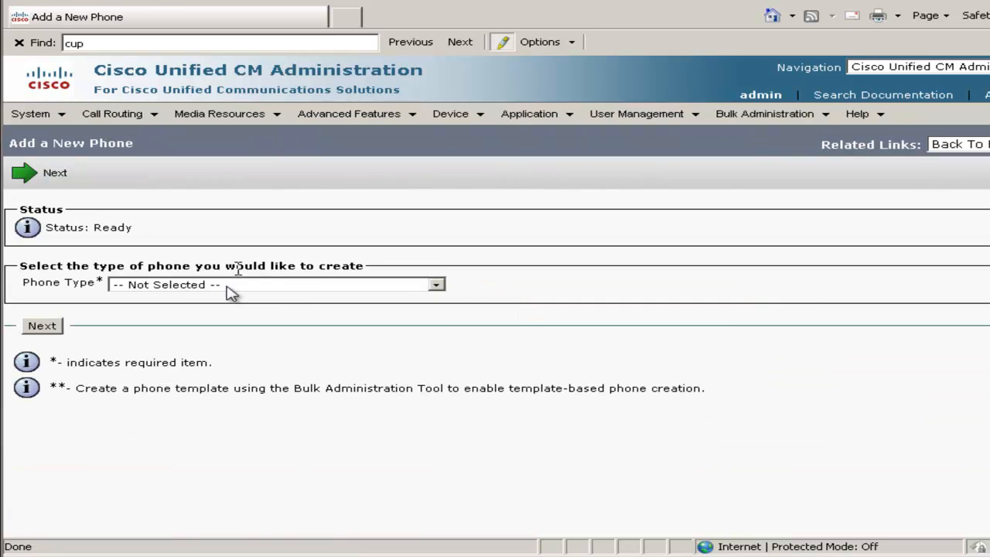
{"action": "left_click", "coordinate": [255, 287]}
{"action": "left_click_drag", "start_coordinate": [438, 31], "coordinate": [438, 267]}
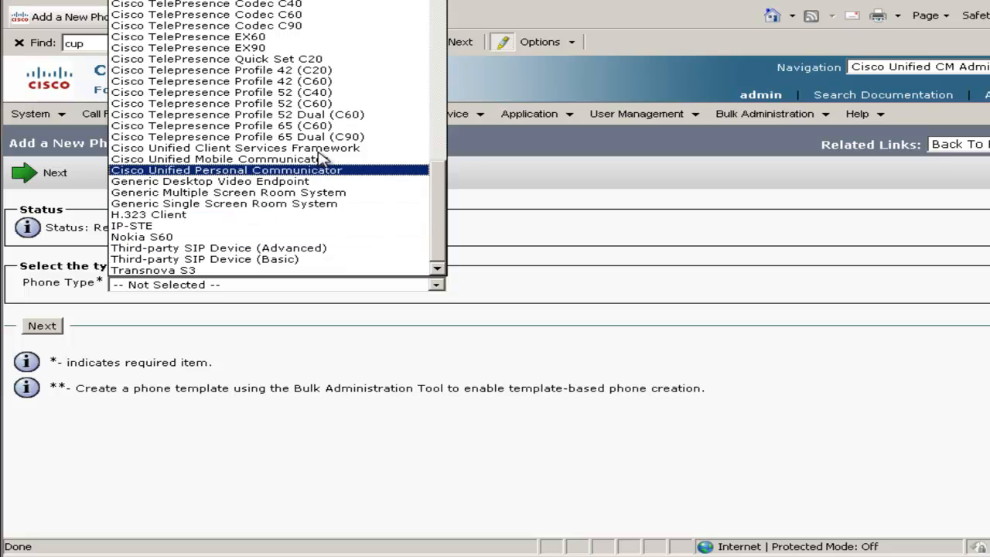
{"action": "left_click", "coordinate": [321, 151]}
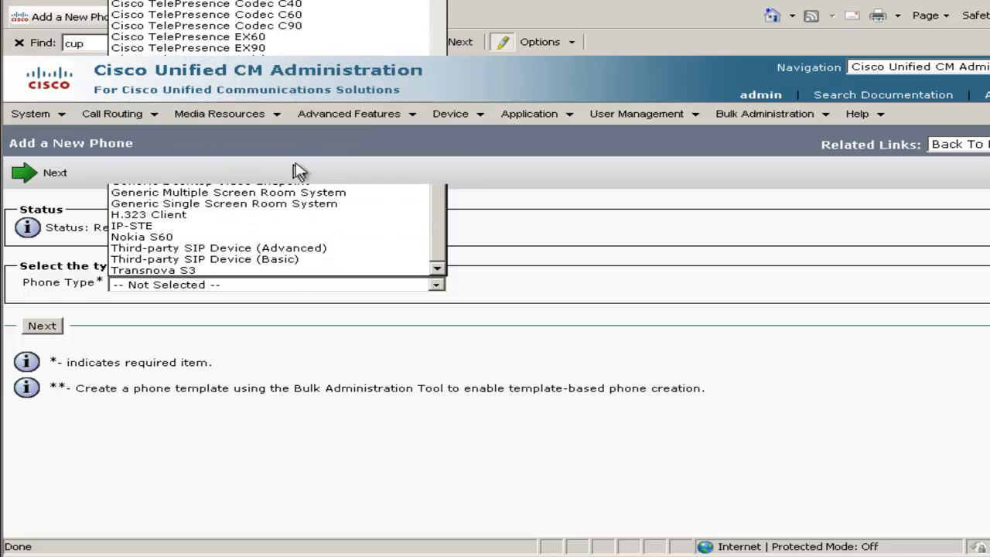
{"action": "left_click", "coordinate": [44, 331]}
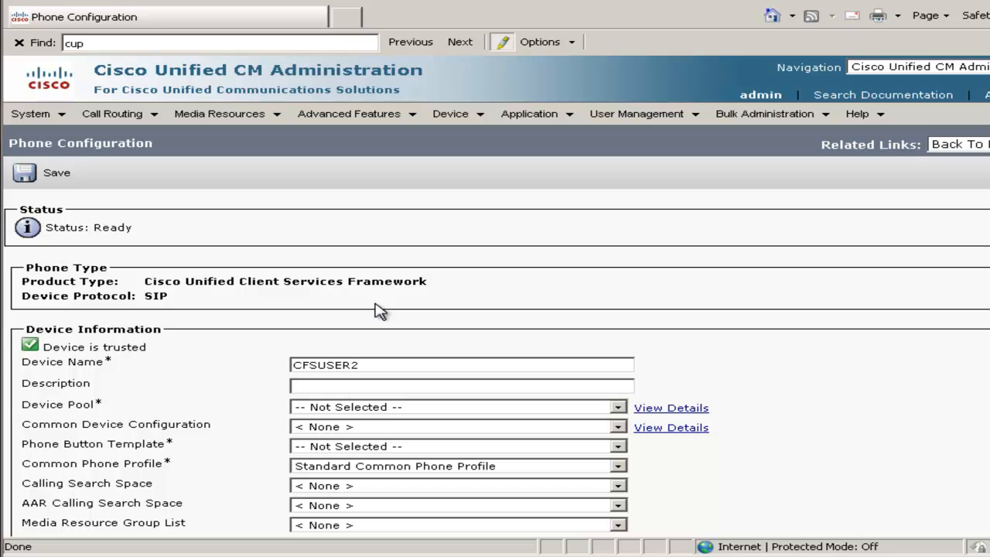
Name the device CFSUSER2, with Device Pool Default and Phone Button Template Standard Client Services Framework.
{"action": "left_click", "coordinate": [347, 408]}
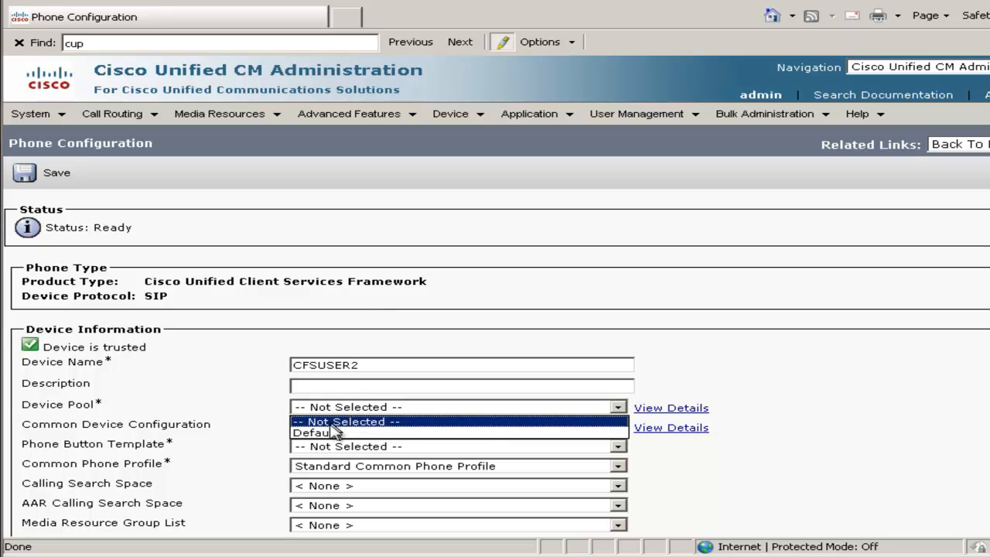
{"action": "left_click", "coordinate": [332, 433]}
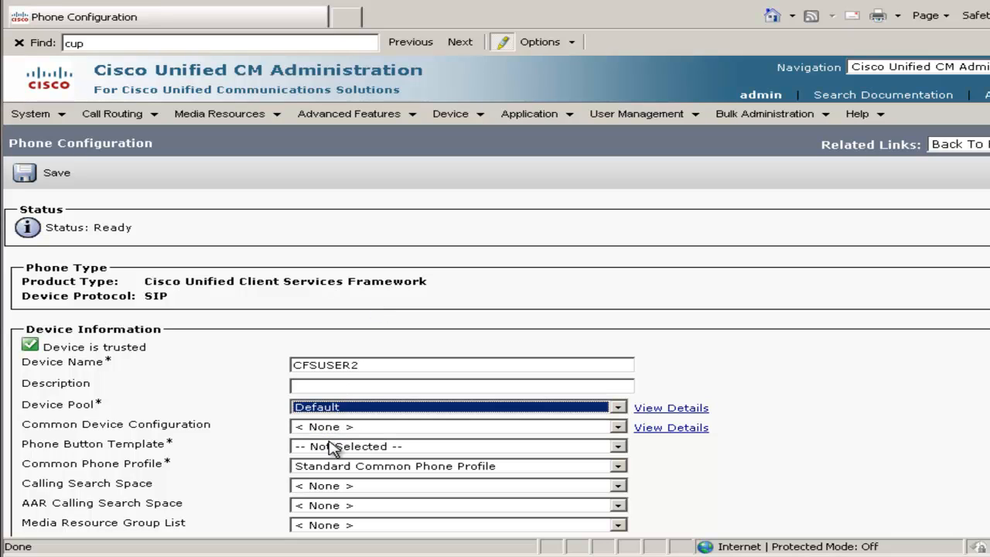
{"action": "left_click", "coordinate": [329, 445]}
{"action": "left_click", "coordinate": [337, 471]}
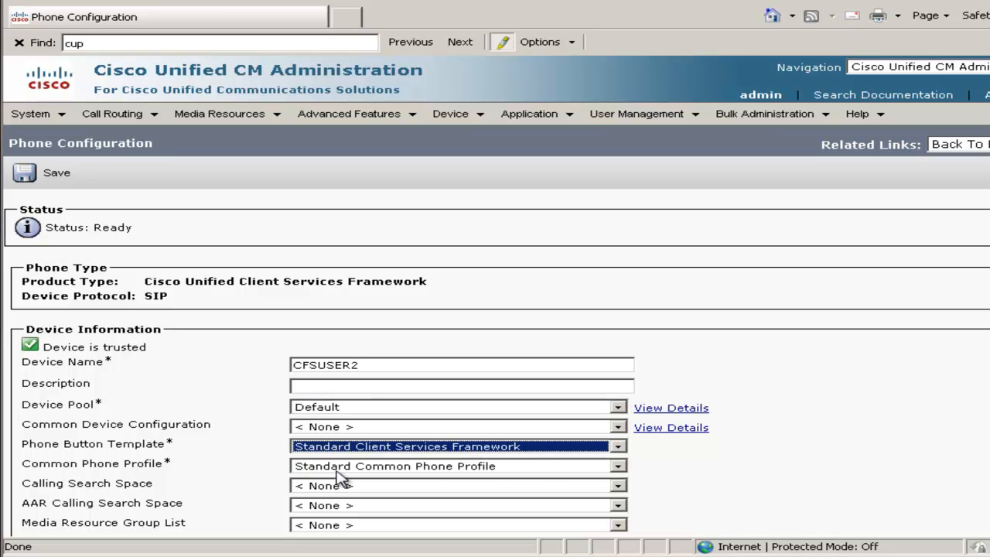
Set the phone's Owner User ID to user2 and its Primary Phone to cipc2.
{"action": "scroll", "coordinate": [495, 348], "scroll_direction": "down", "scroll_amount": 7}
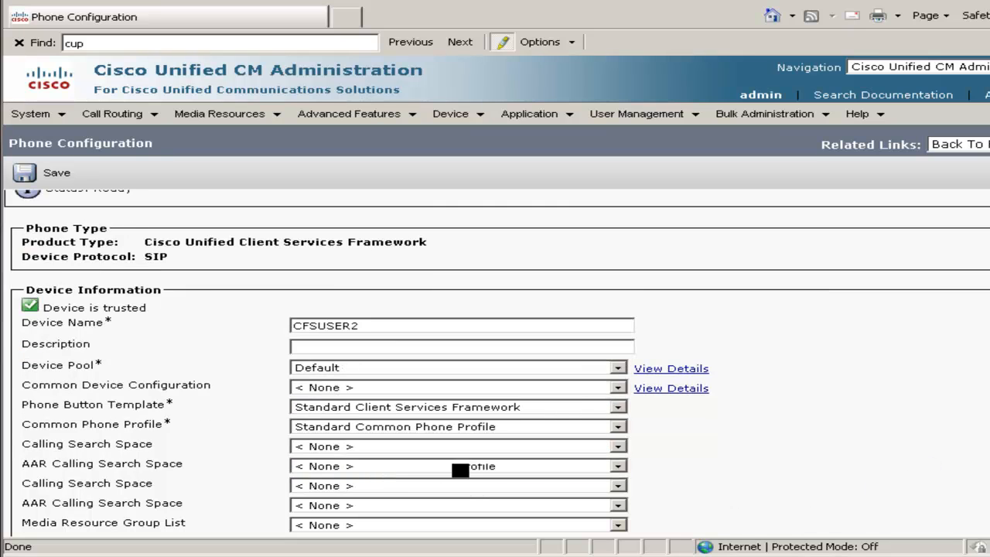
{"action": "scroll", "coordinate": [495, 348], "scroll_direction": "down", "scroll_amount": 1}
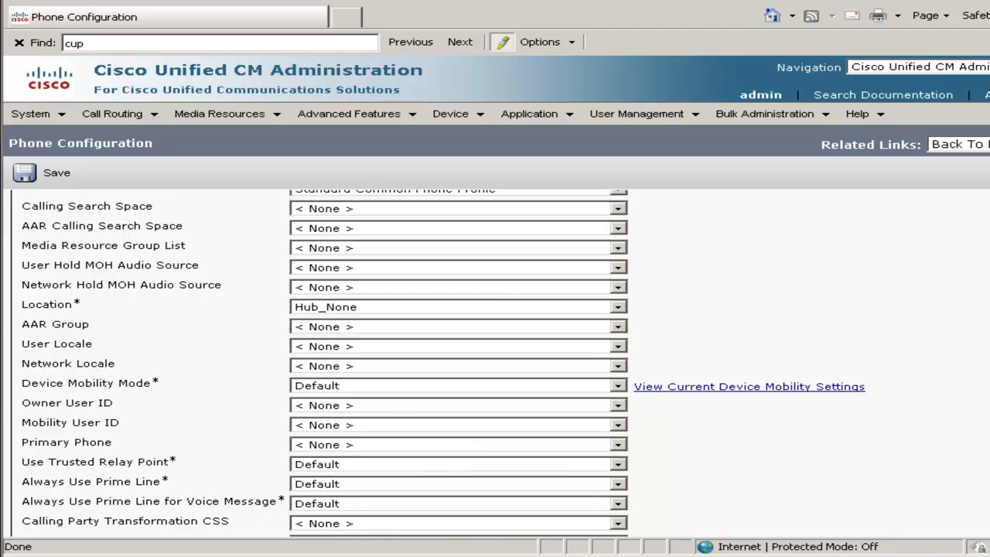
{"action": "left_click", "coordinate": [368, 410]}
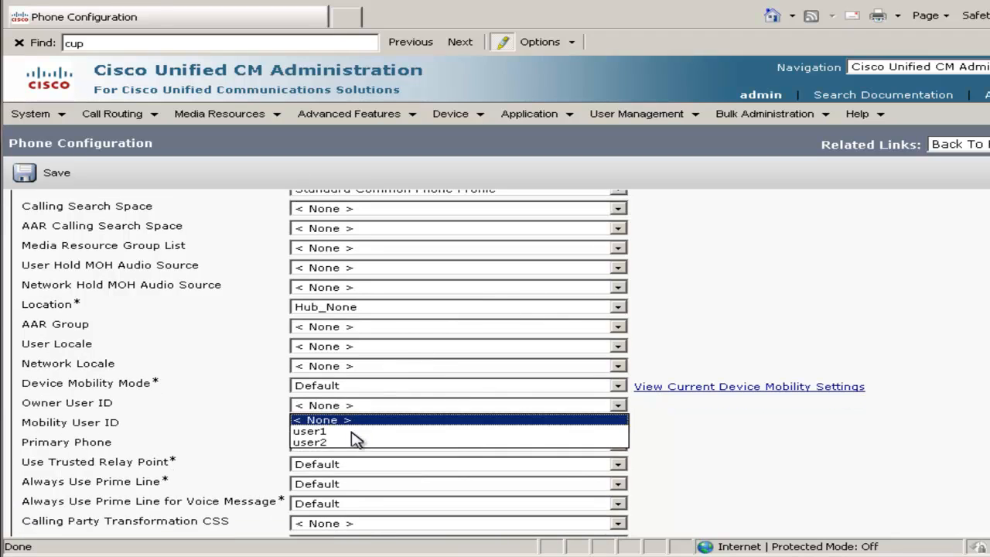
{"action": "left_click", "coordinate": [352, 445]}
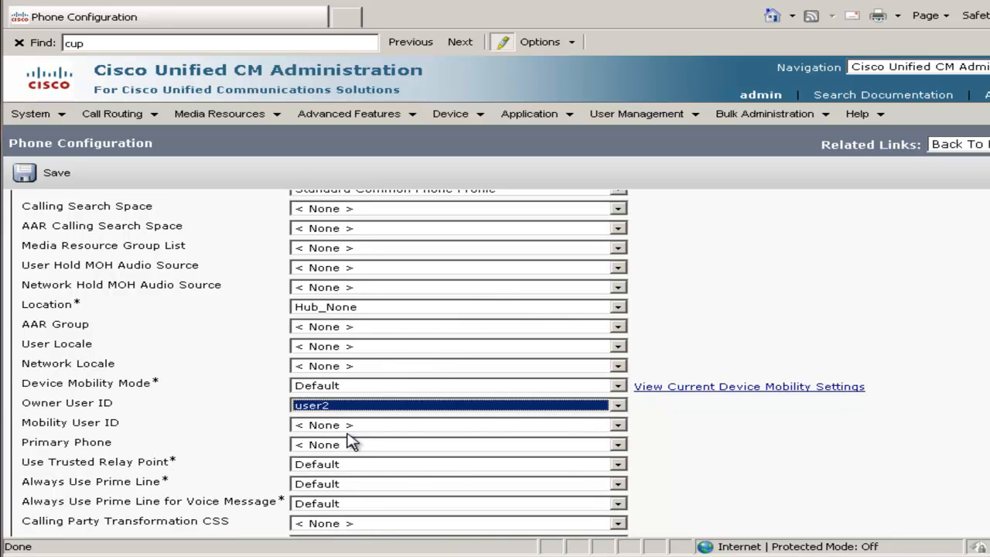
{"action": "left_click", "coordinate": [347, 447]}
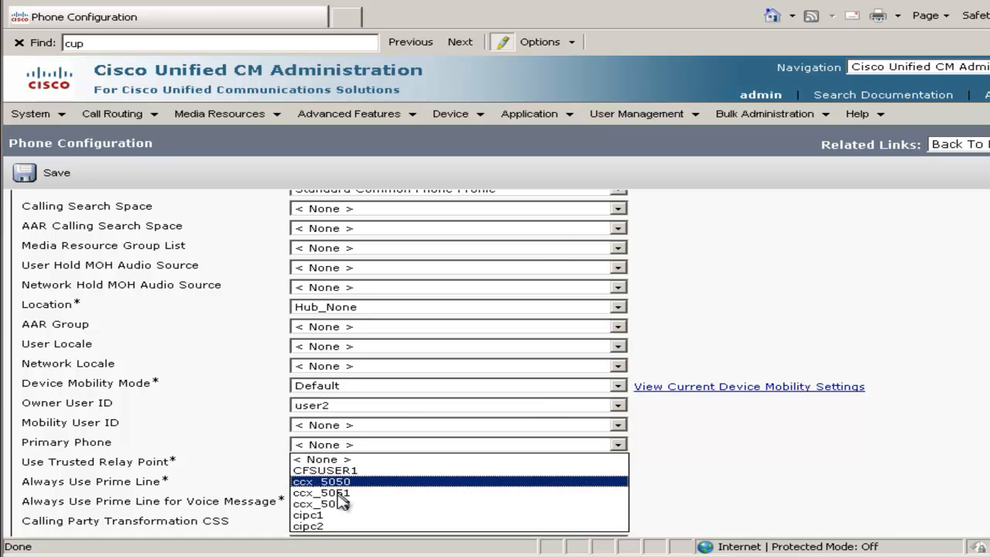
{"action": "left_click", "coordinate": [333, 527]}
Set Device Security Profile to the Standard Cisco Unified Client Services Framework profile, SIP Profile to Standard SIP Profile and Digest User to user2, and save the phone.
{"action": "scroll", "coordinate": [785, 504], "scroll_direction": "down", "scroll_amount": 5}
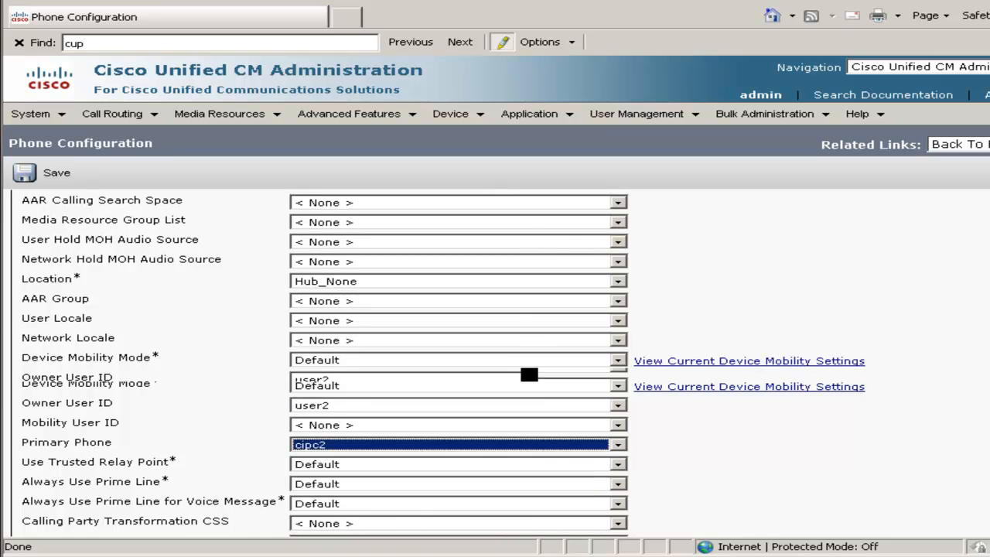
{"action": "scroll", "coordinate": [495, 348], "scroll_direction": "down", "scroll_amount": 5}
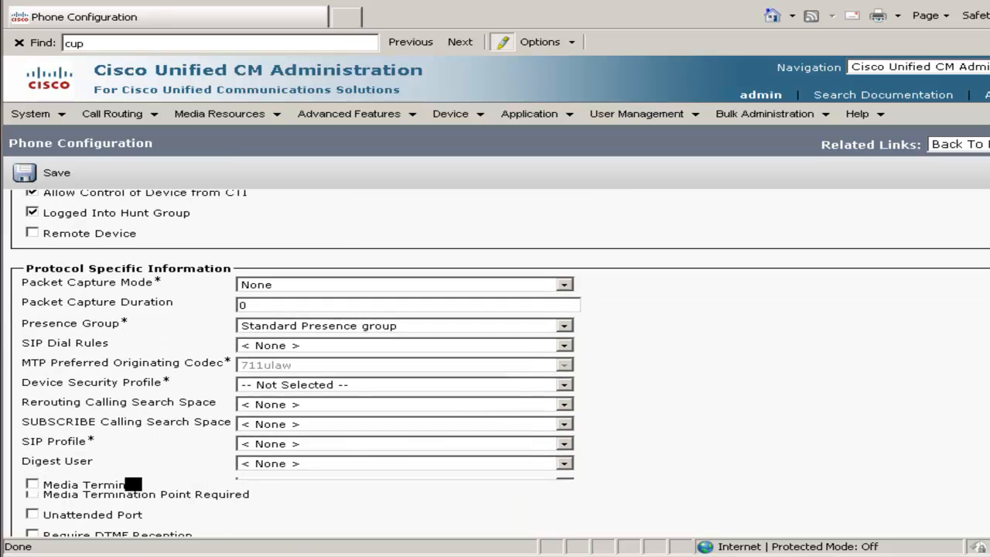
{"action": "scroll", "coordinate": [495, 362], "scroll_direction": "down", "scroll_amount": 1}
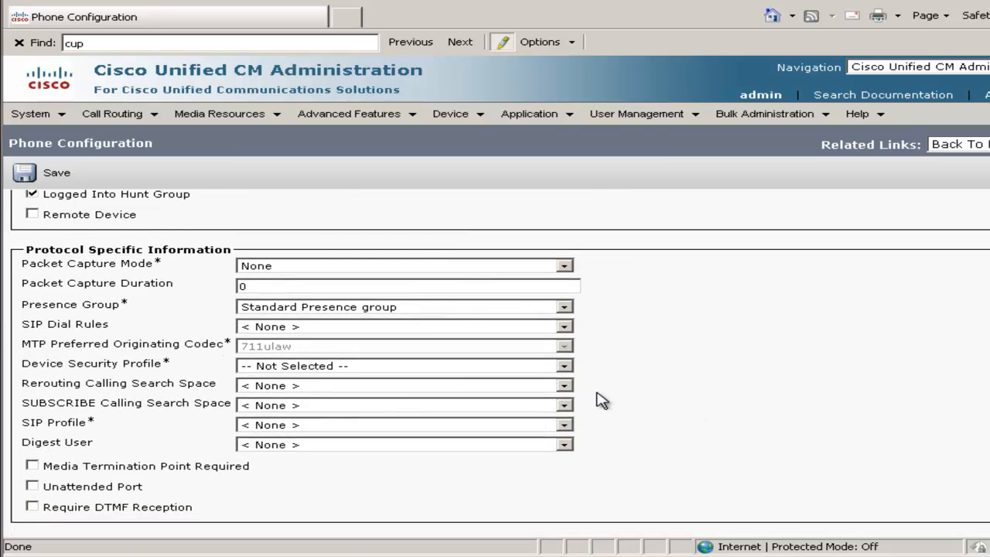
{"action": "left_click", "coordinate": [342, 370]}
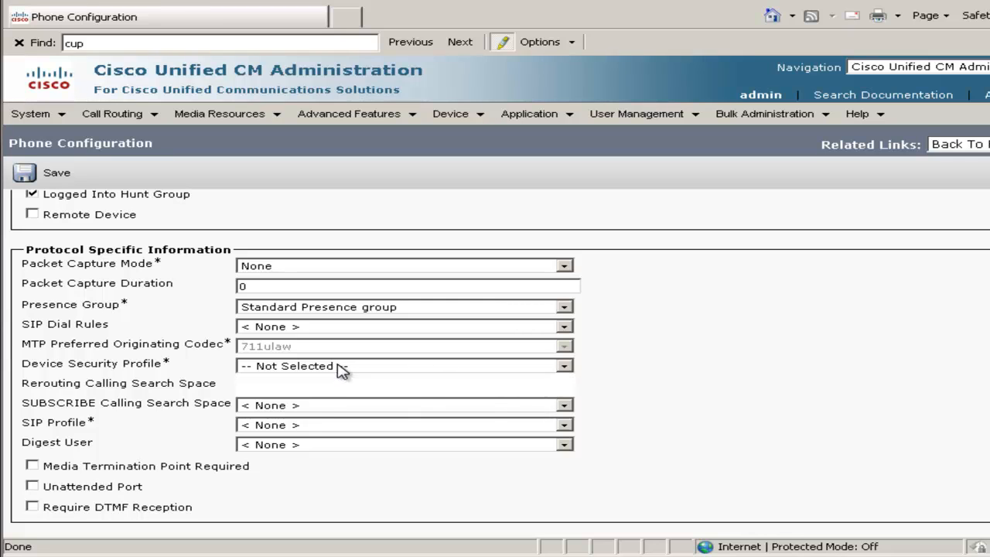
{"action": "left_click", "coordinate": [327, 398]}
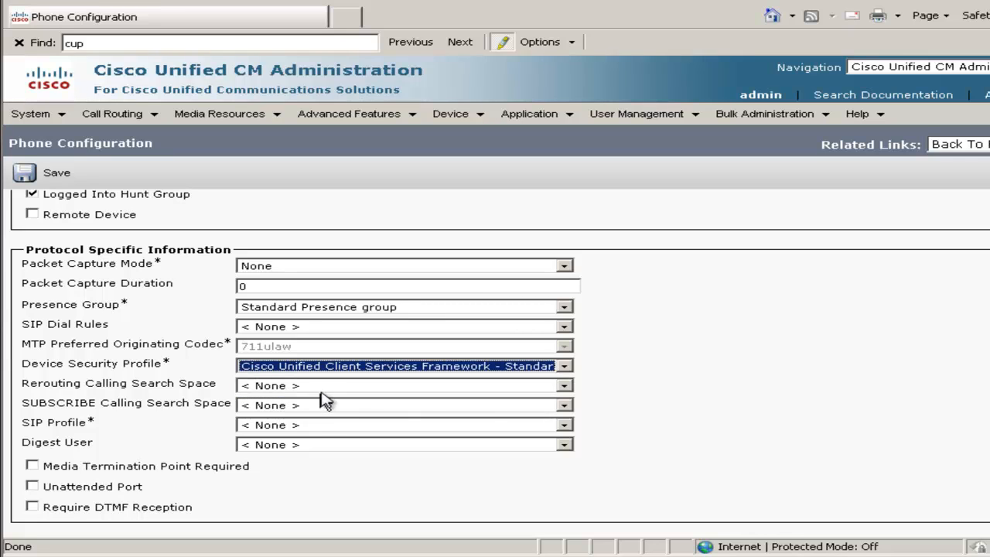
{"action": "left_click", "coordinate": [301, 431]}
{"action": "left_click", "coordinate": [304, 451]}
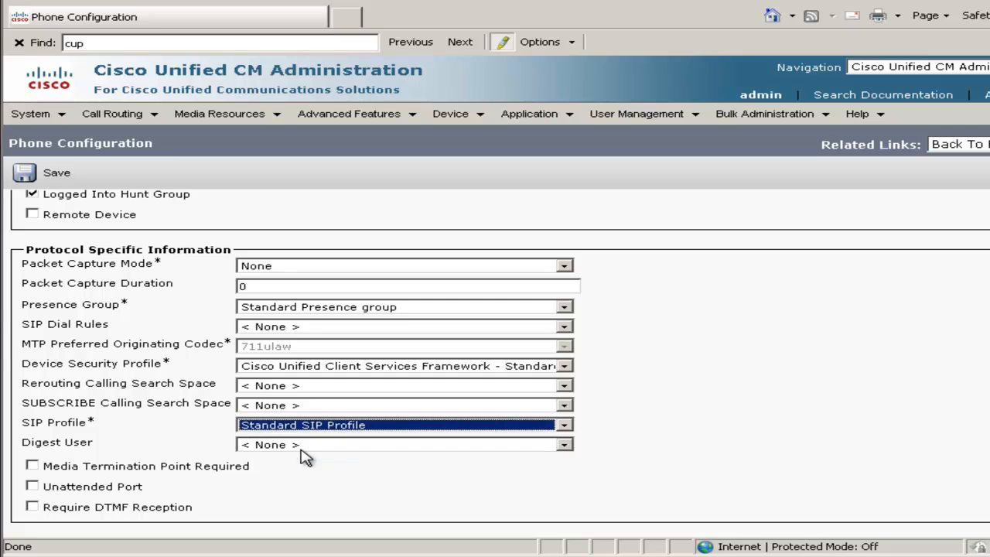
{"action": "left_click", "coordinate": [308, 446]}
{"action": "left_click", "coordinate": [342, 482]}
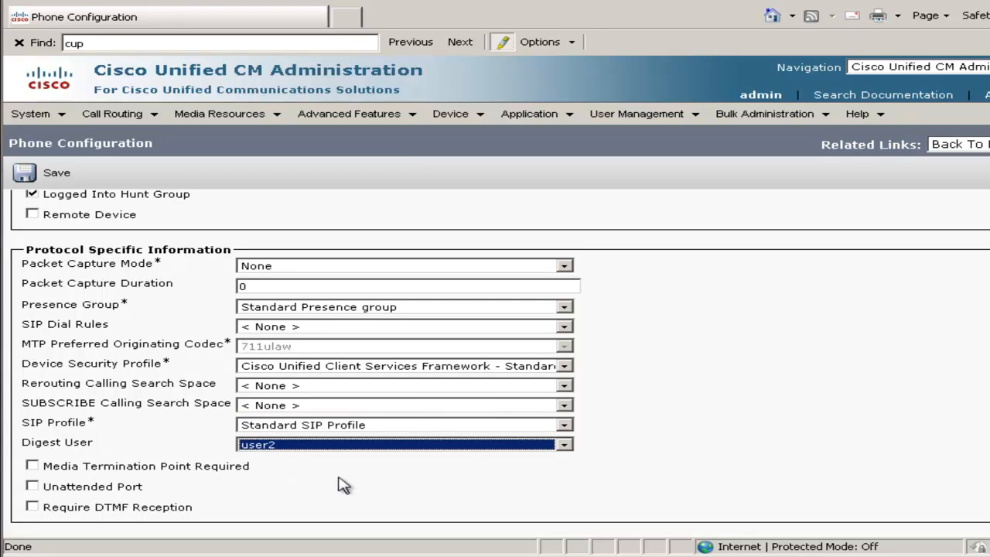
{"action": "scroll", "coordinate": [500, 363], "scroll_direction": "down", "scroll_amount": 1}
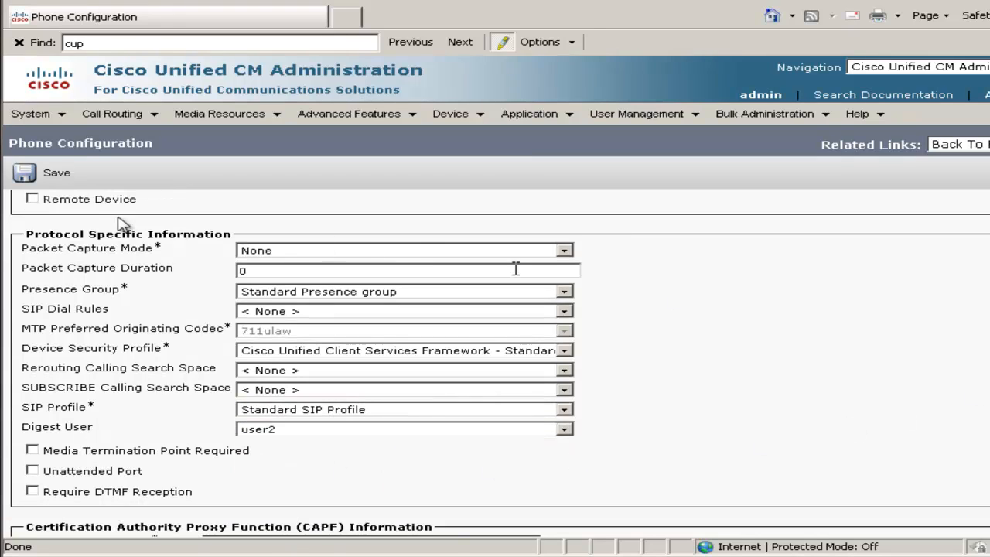
{"action": "left_click", "coordinate": [66, 180]}
{"action": "left_click", "coordinate": [727, 304]}
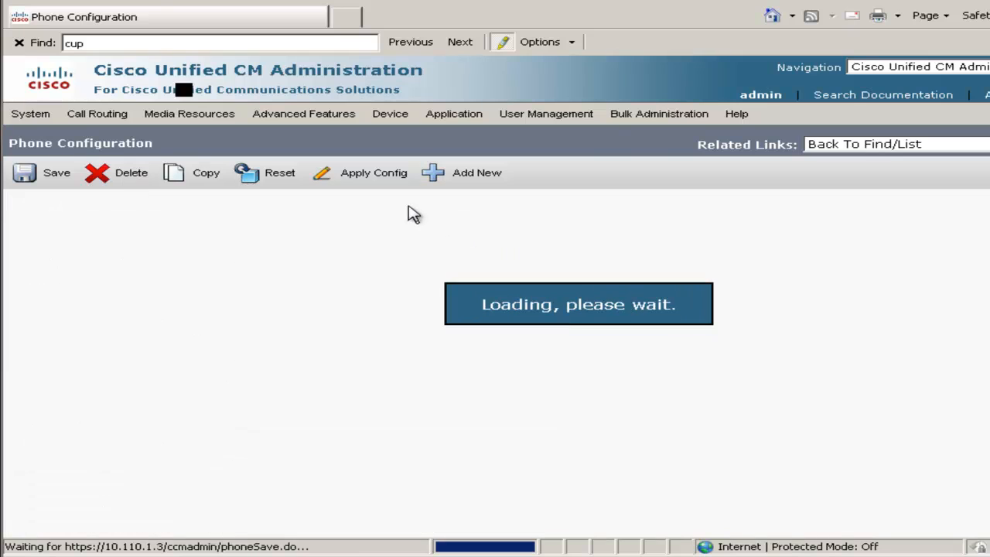
Apply the configuration of phone CFSUSER2 and assign directory number 3002 to its first line.
{"action": "left_click", "coordinate": [384, 173]}
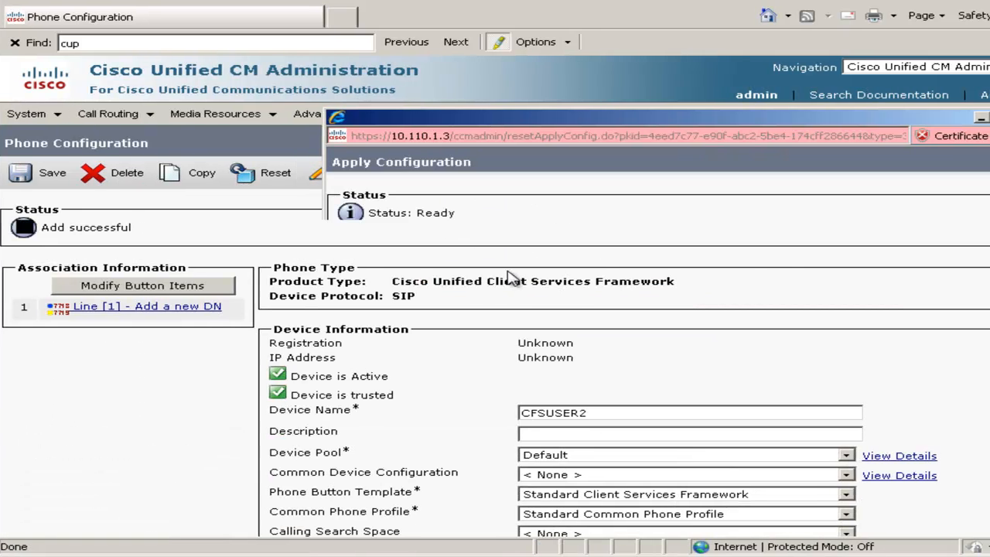
{"action": "left_click", "coordinate": [360, 357]}
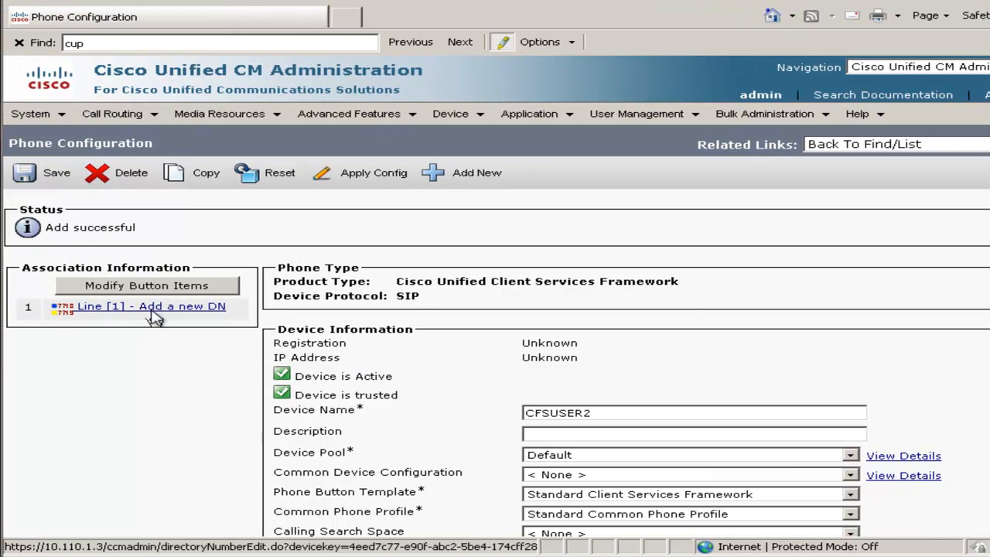
{"action": "left_click", "coordinate": [153, 311]}
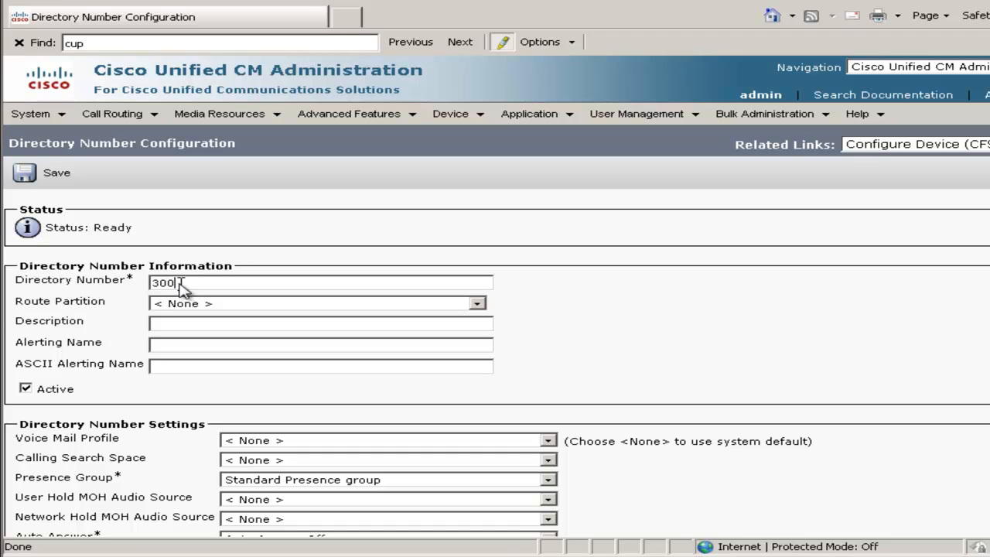
{"action": "type", "text": "3002"}
{"action": "key", "text": "Tab"}
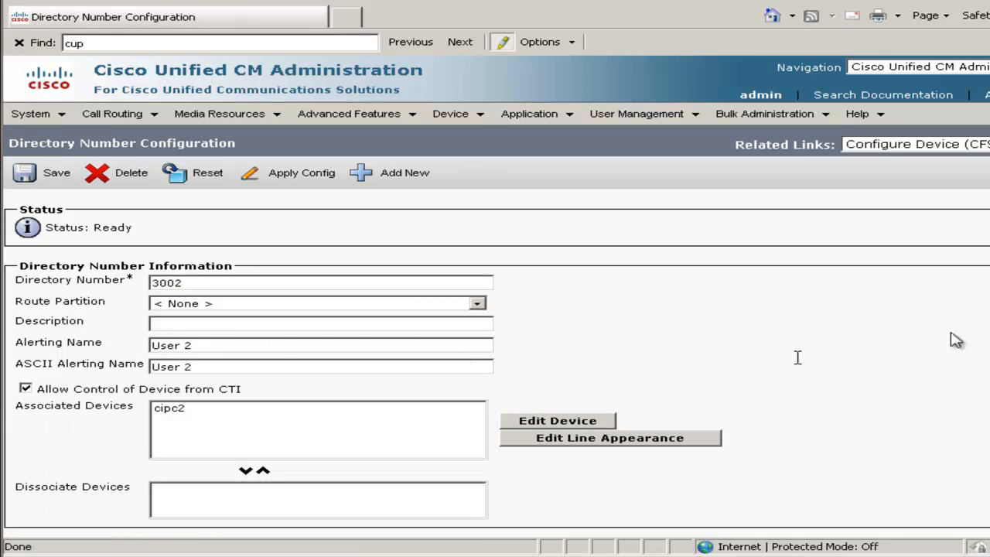
Set the Internal Caller ID display for line 1 on device CFSUSER2 to User2.
{"action": "scroll", "coordinate": [495, 356], "scroll_direction": "down", "scroll_amount": 20}
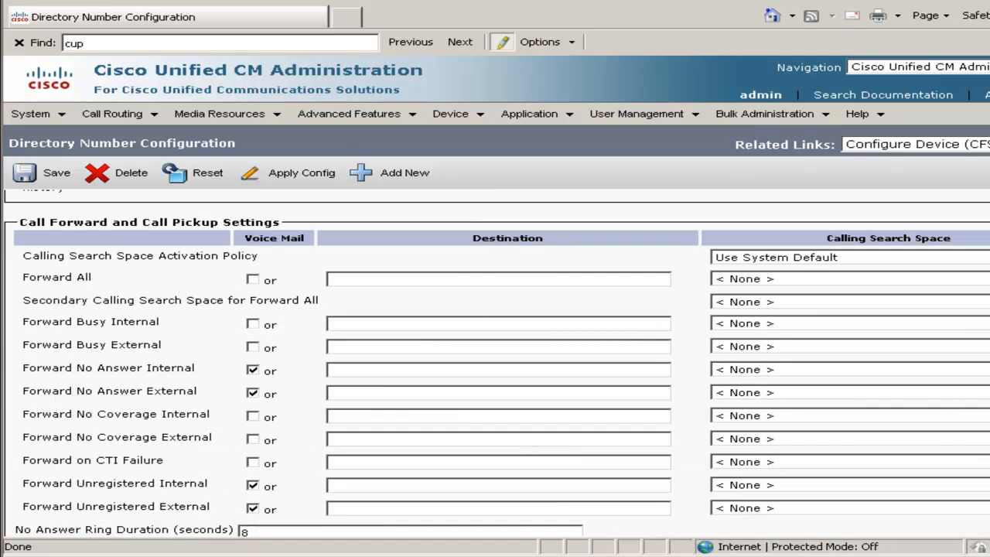
{"action": "scroll", "coordinate": [837, 299], "scroll_direction": "down", "scroll_amount": 8}
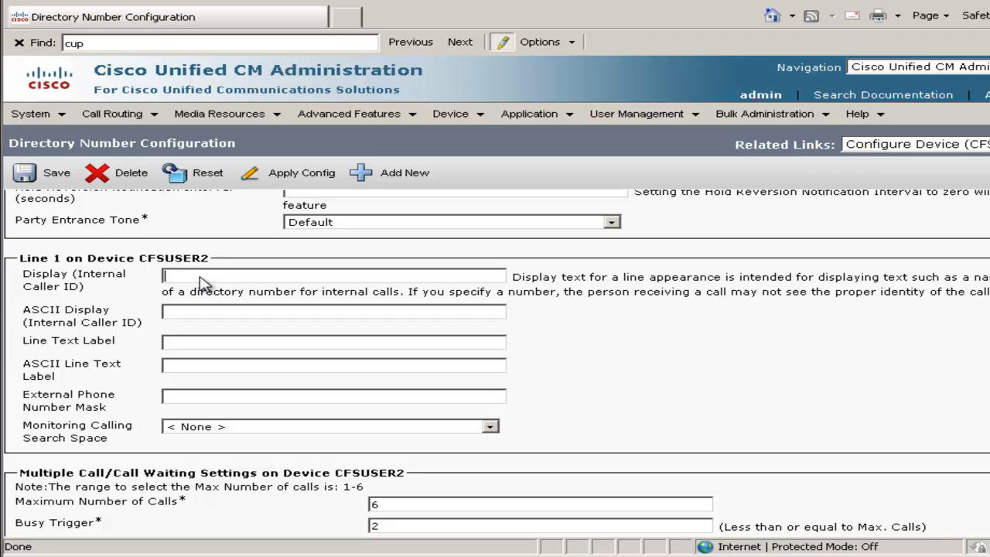
{"action": "left_click", "coordinate": [222, 318]}
Associate end user user2 with the line on CFSUSER2 and save the directory number.
{"action": "scroll", "coordinate": [232, 325], "scroll_direction": "down", "scroll_amount": 9}
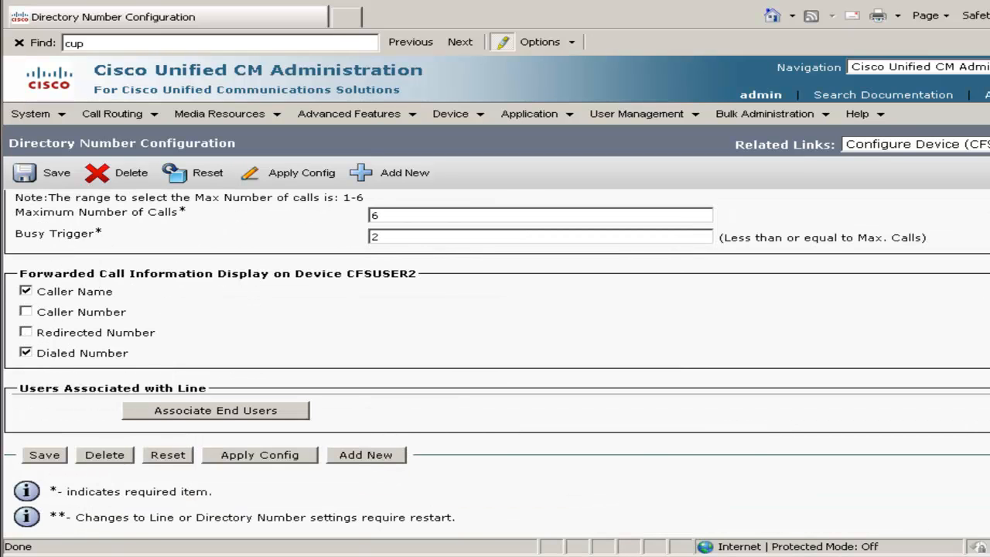
{"action": "left_click", "coordinate": [286, 417]}
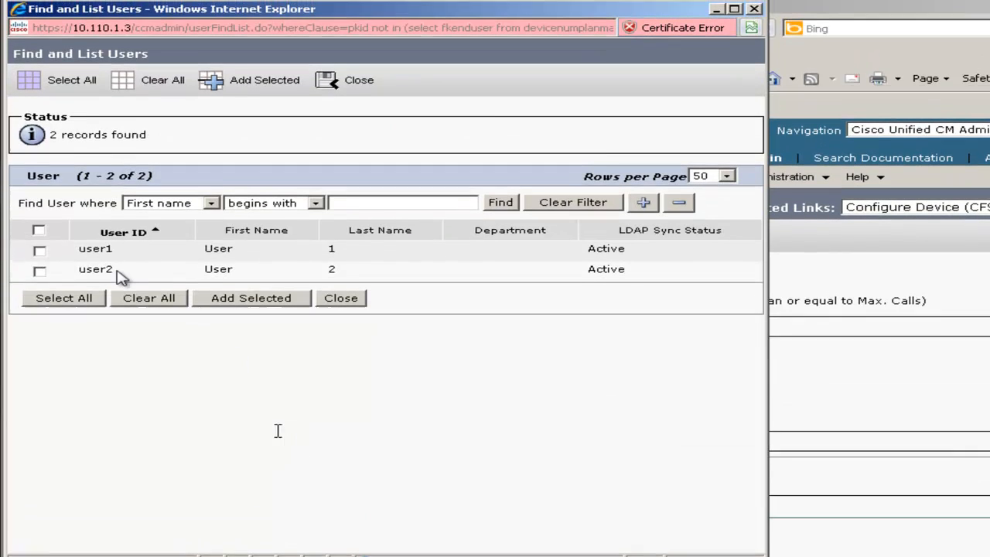
{"action": "left_click", "coordinate": [213, 305]}
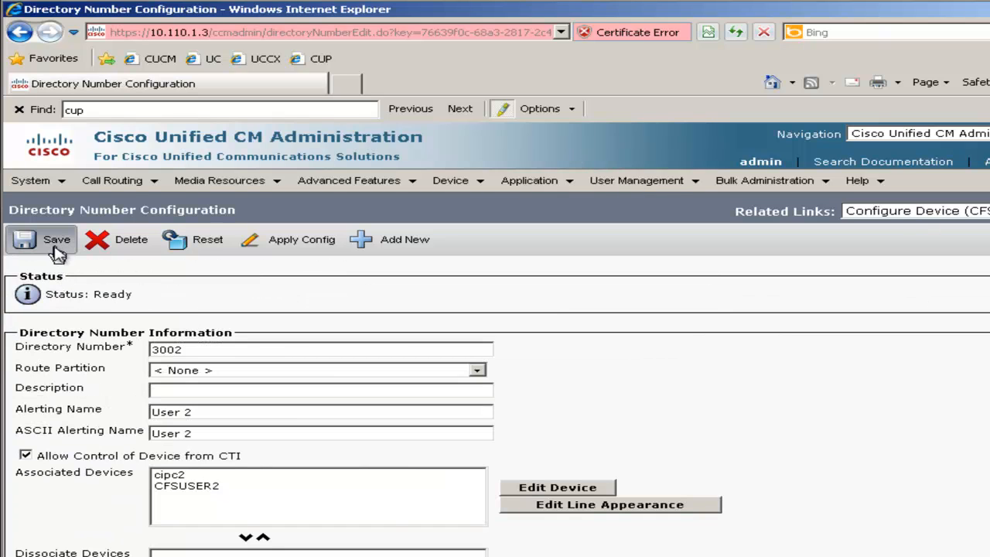
{"action": "left_click", "coordinate": [27, 232]}
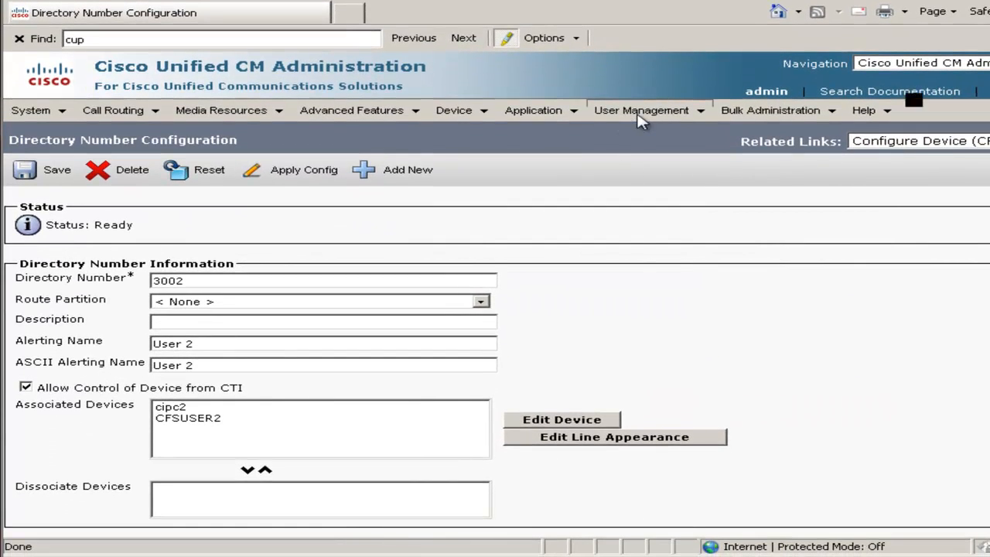
Add device CFSUSER1 to the controlled devices of end user user1 and save the association.
{"action": "mouse_move", "coordinate": [639, 118]}
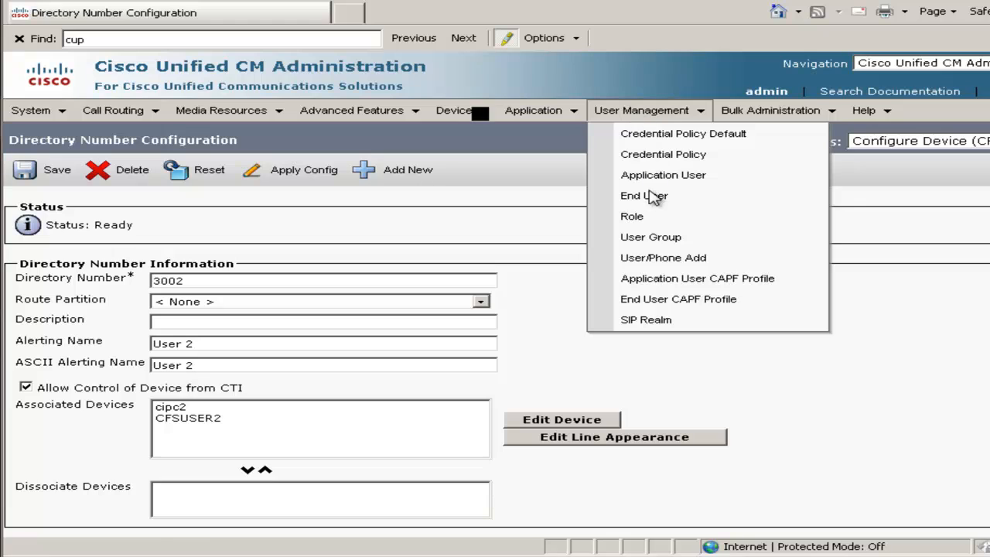
{"action": "left_click", "coordinate": [652, 200]}
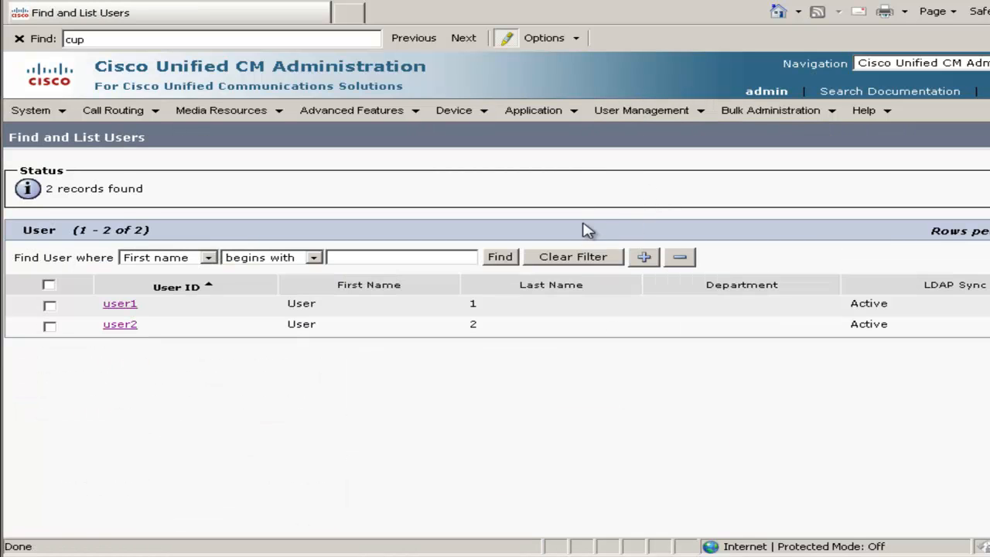
{"action": "left_click", "coordinate": [120, 306]}
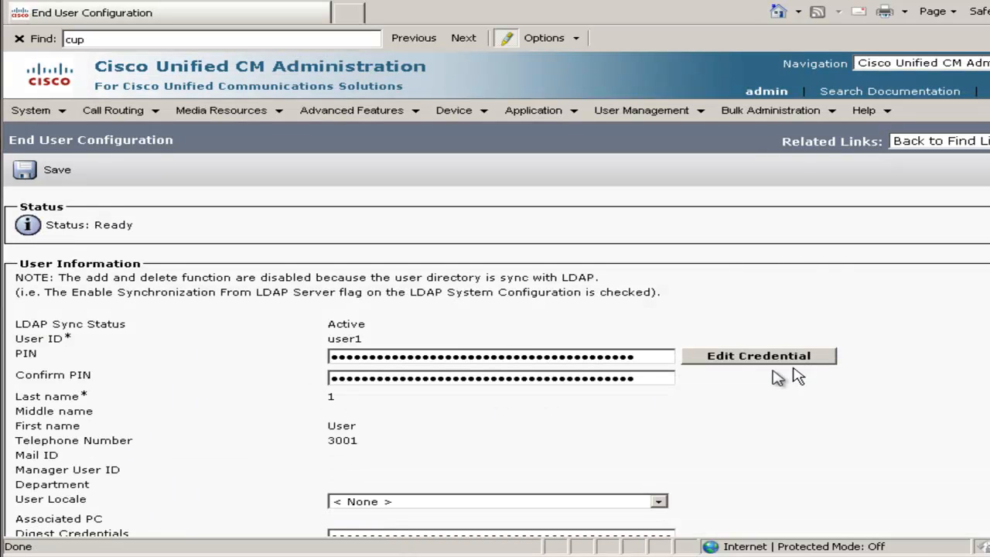
{"action": "scroll", "coordinate": [666, 437], "scroll_direction": "down", "scroll_amount": 5}
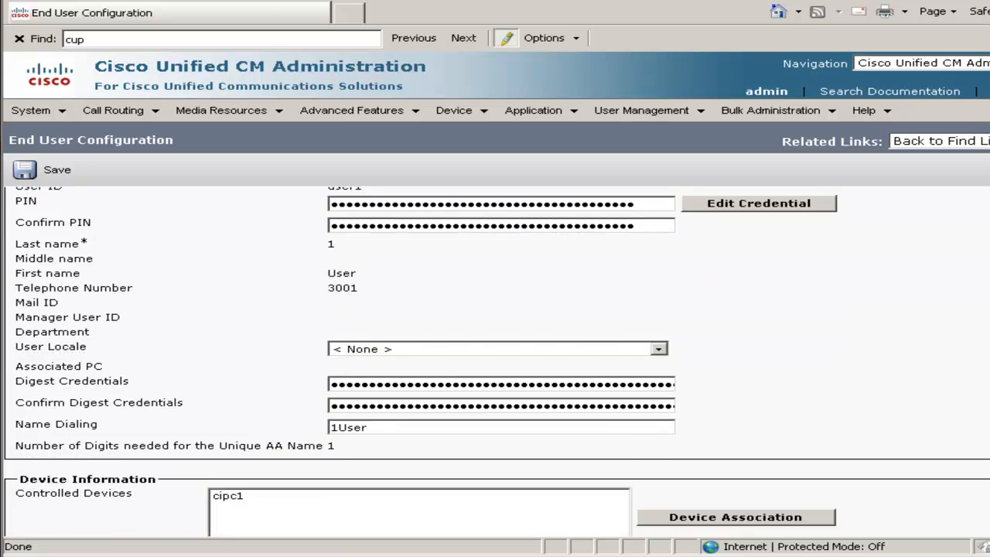
{"action": "left_click", "coordinate": [666, 439]}
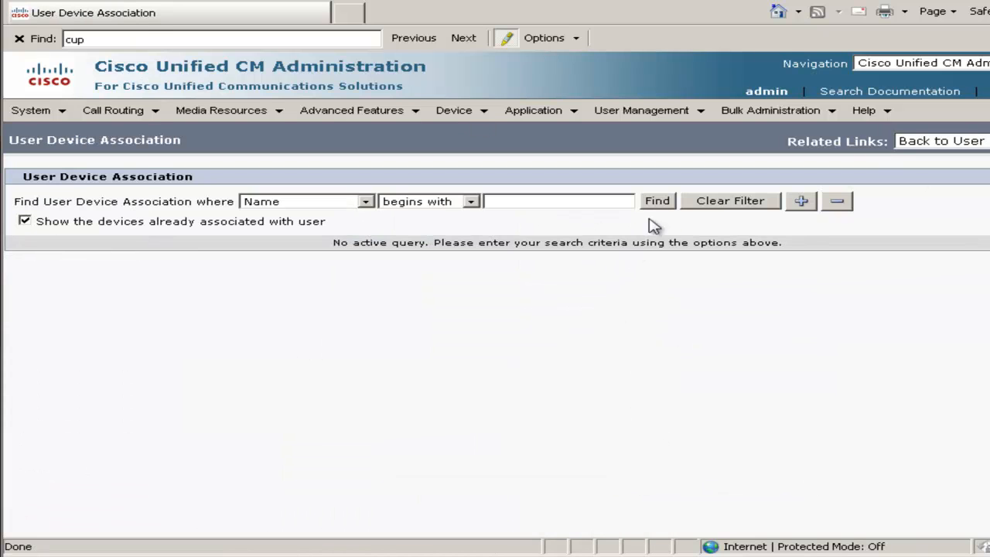
{"action": "left_click", "coordinate": [658, 202]}
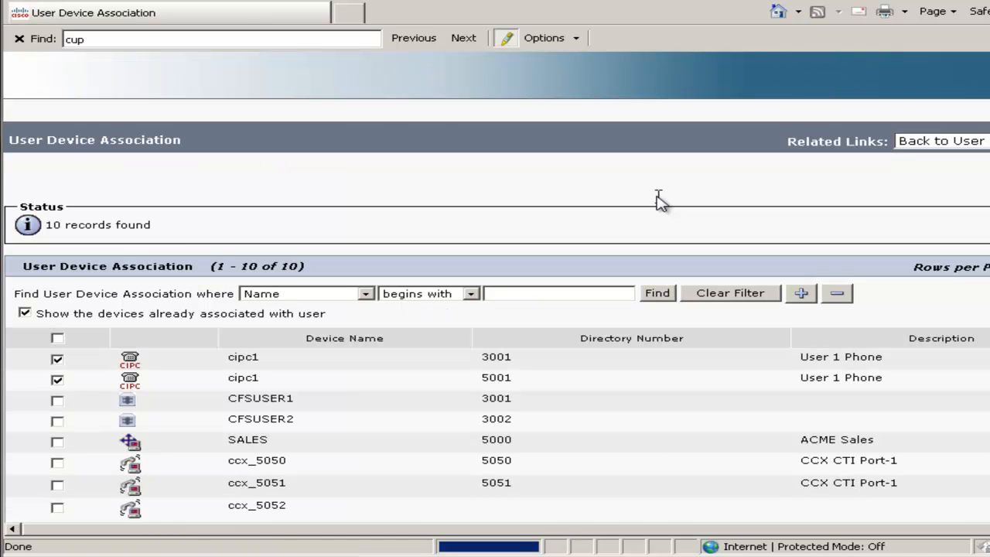
{"action": "left_click", "coordinate": [57, 400]}
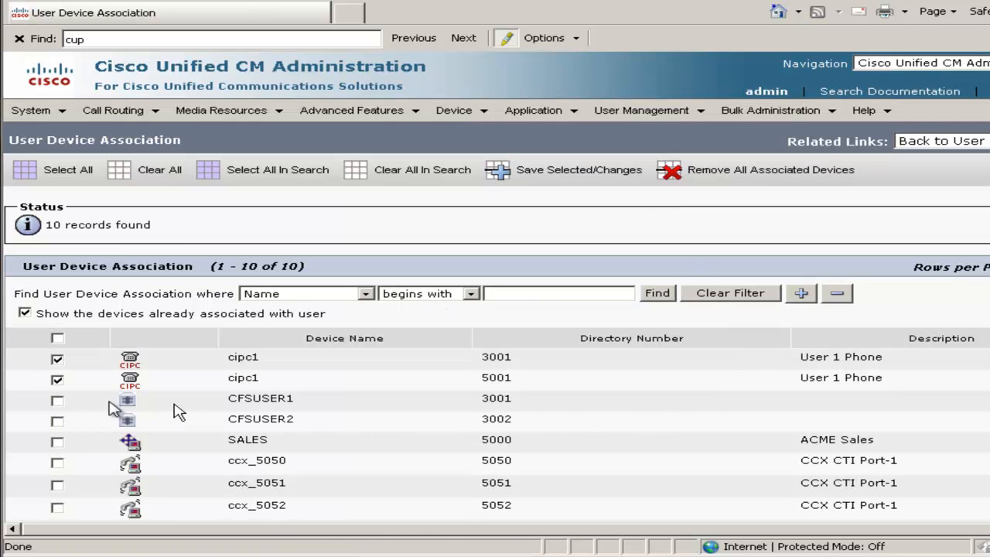
{"action": "left_click", "coordinate": [567, 181]}
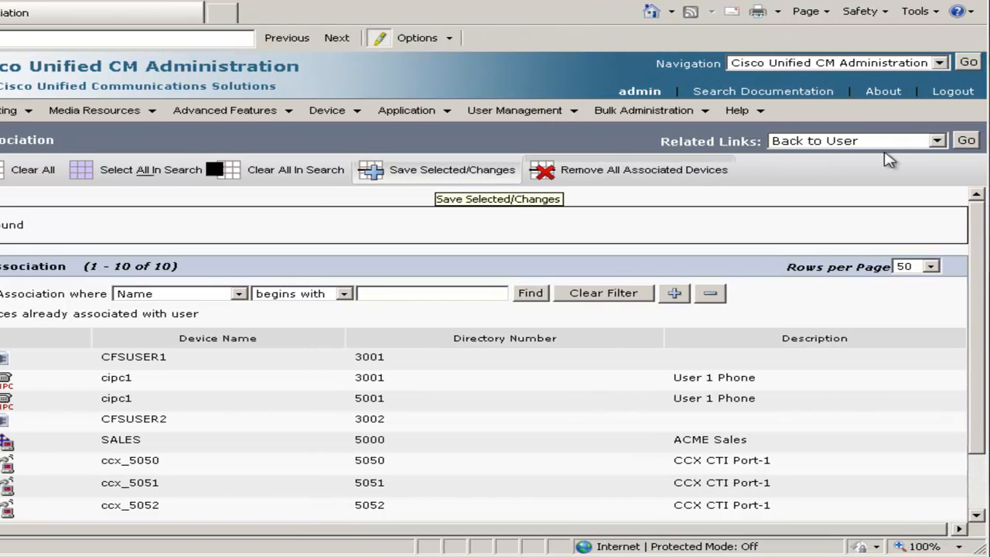
Return to the end user list, add CFSUSER2 to the controlled devices of user2 and save the association.
{"action": "left_click", "coordinate": [967, 142]}
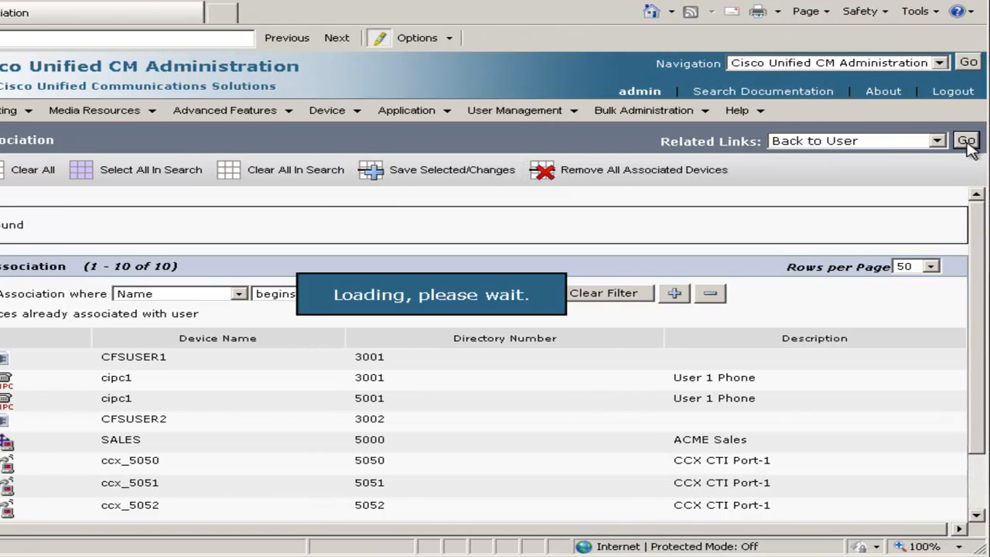
{"action": "left_click", "coordinate": [967, 141]}
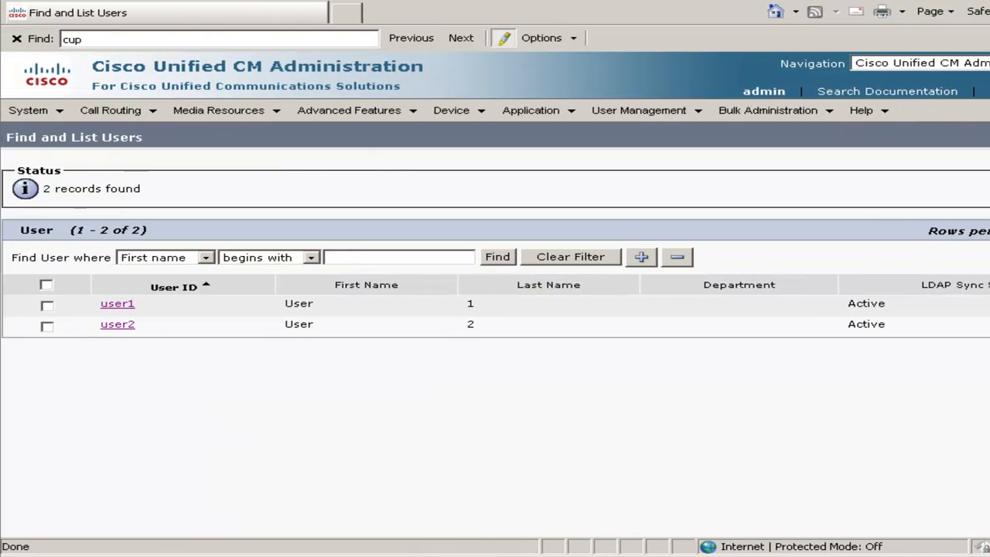
{"action": "left_click", "coordinate": [119, 325]}
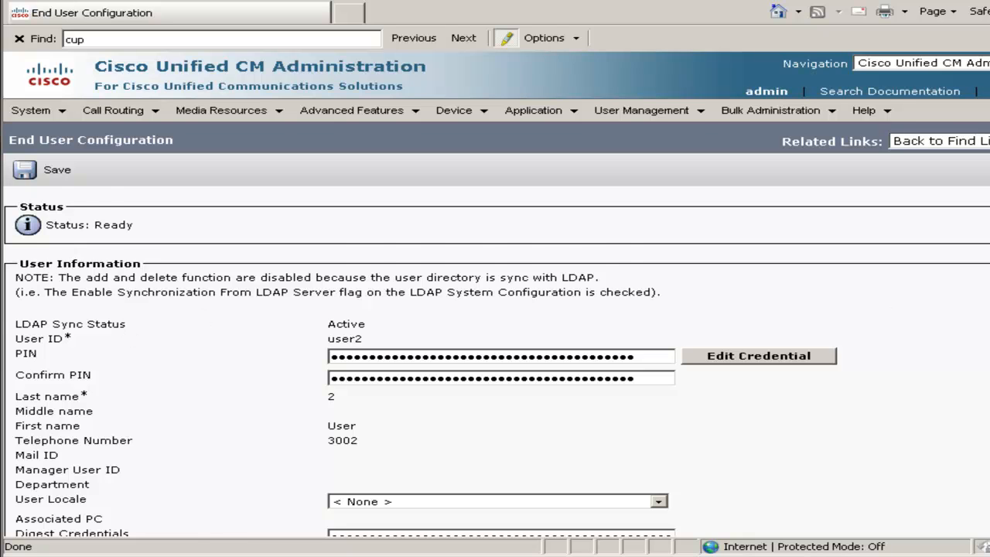
{"action": "scroll", "coordinate": [865, 373], "scroll_direction": "down", "scroll_amount": 3}
{"action": "left_click", "coordinate": [802, 414]}
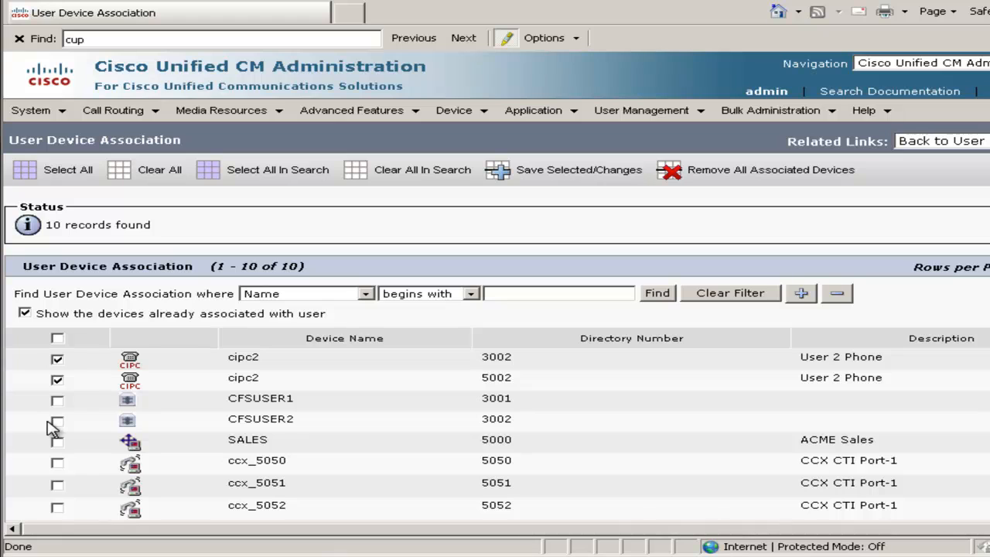
{"action": "left_click", "coordinate": [526, 176]}
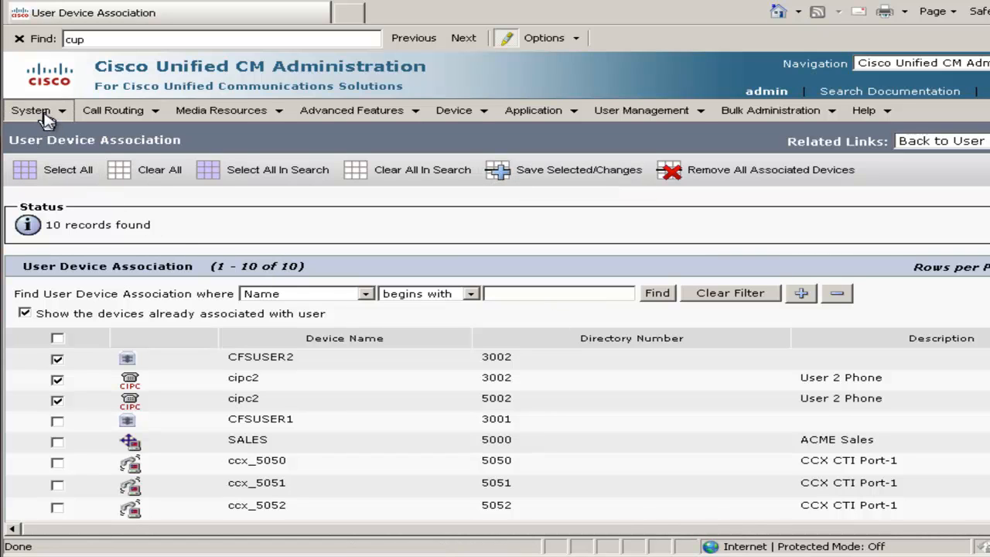
In the licensing Capabilities Assignment, enable CUP and CUPC for user1 and save.
{"action": "left_click", "coordinate": [20, 112]}
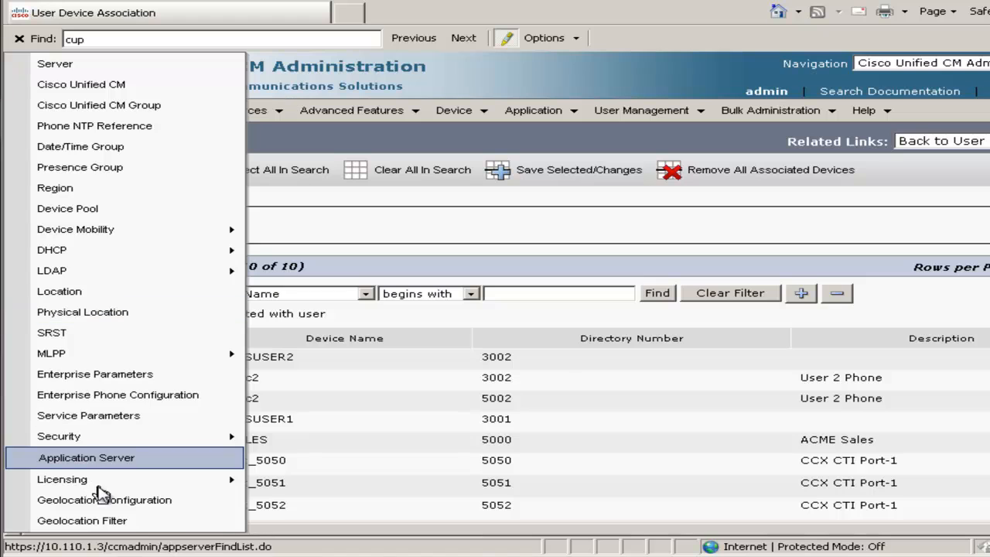
{"action": "mouse_move", "coordinate": [98, 486]}
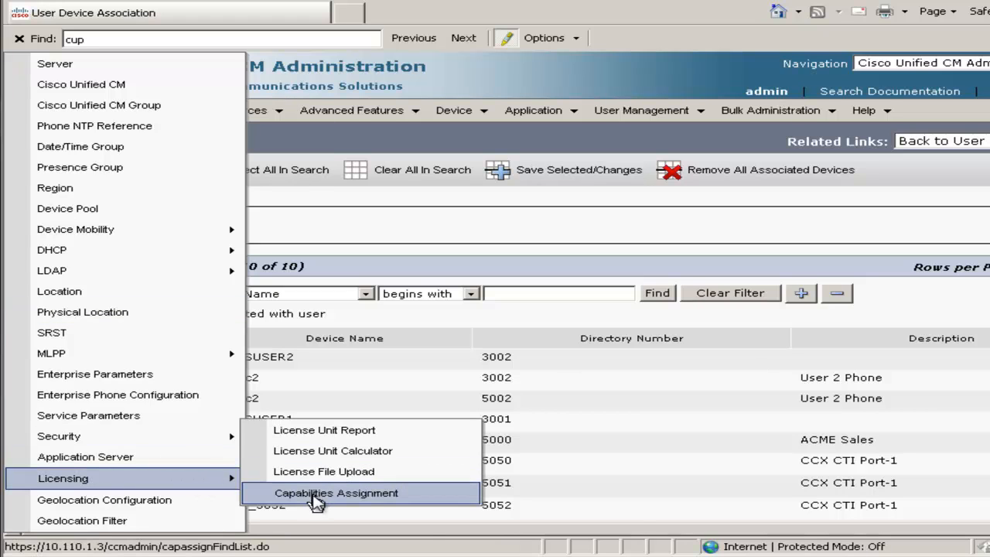
{"action": "left_click", "coordinate": [317, 495]}
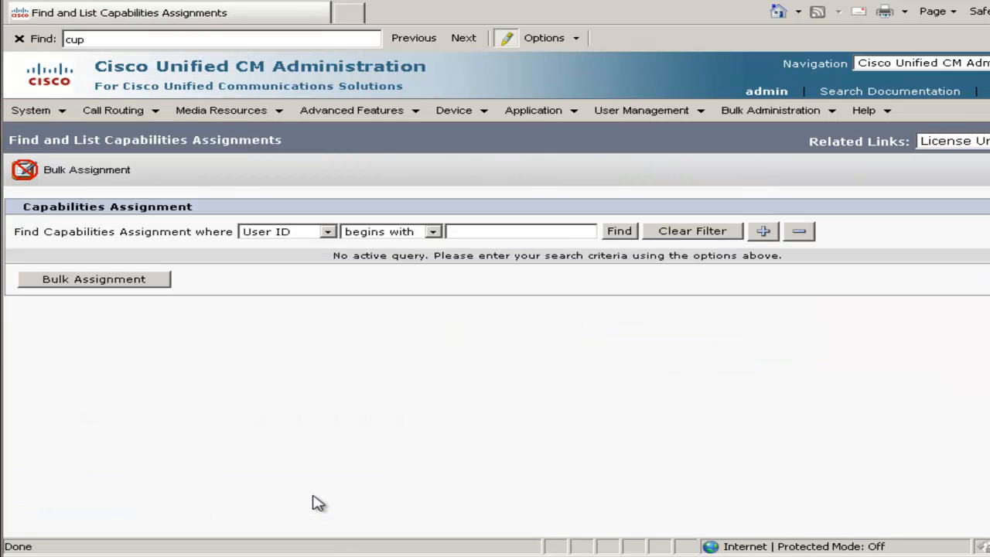
{"action": "left_click", "coordinate": [618, 235]}
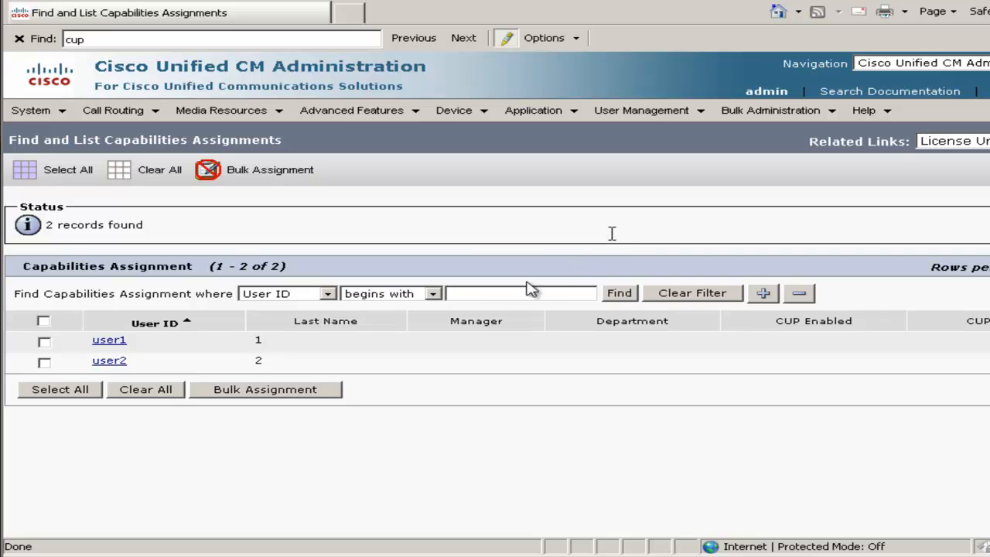
{"action": "left_click", "coordinate": [109, 341]}
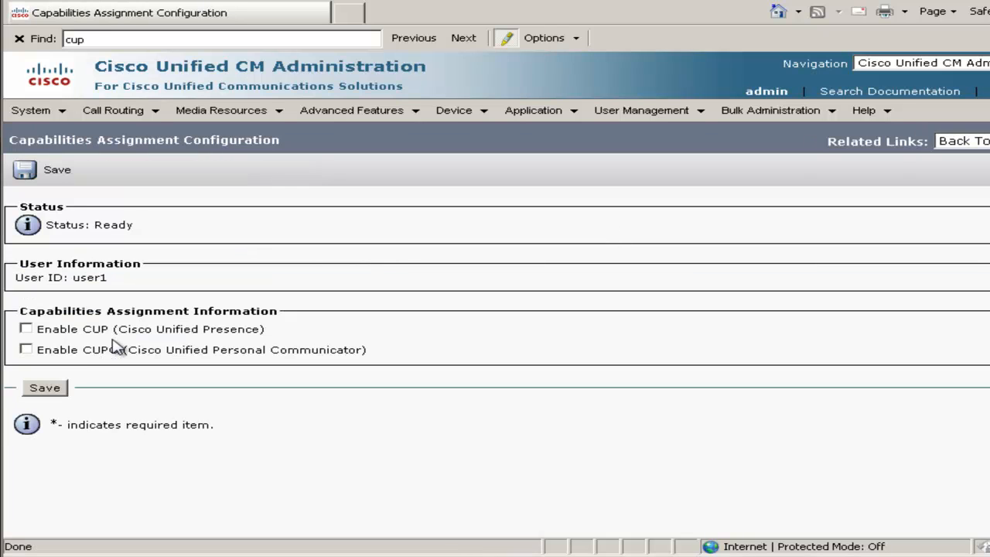
{"action": "left_click", "coordinate": [54, 401]}
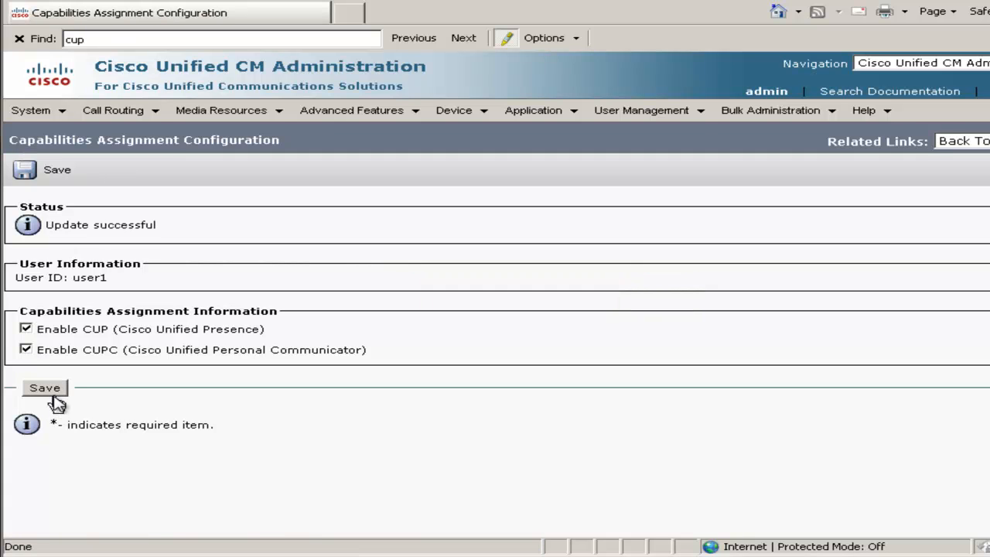
Return to the capabilities assignment list, enable CUP and CUPC for user2 and save.
{"action": "left_click", "coordinate": [966, 149]}
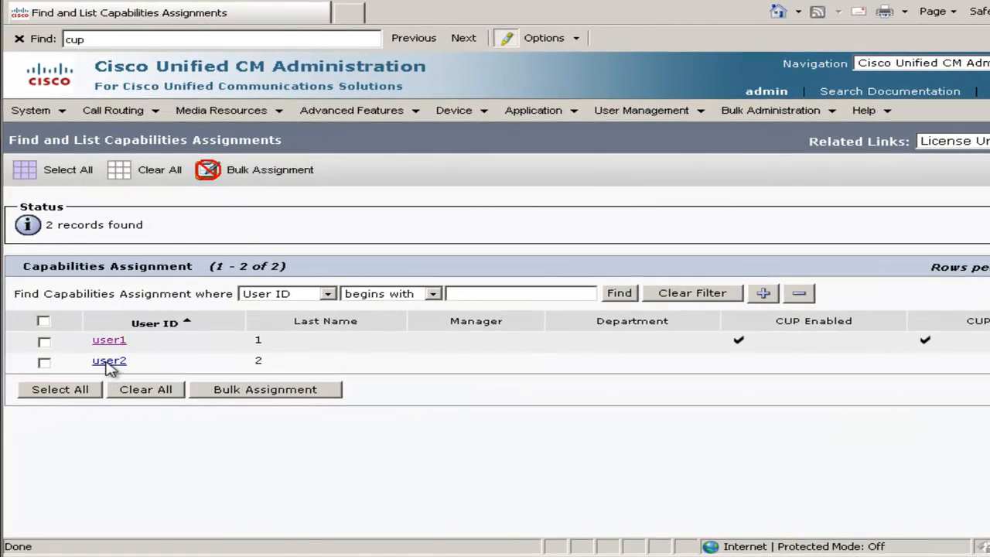
{"action": "left_click", "coordinate": [109, 362]}
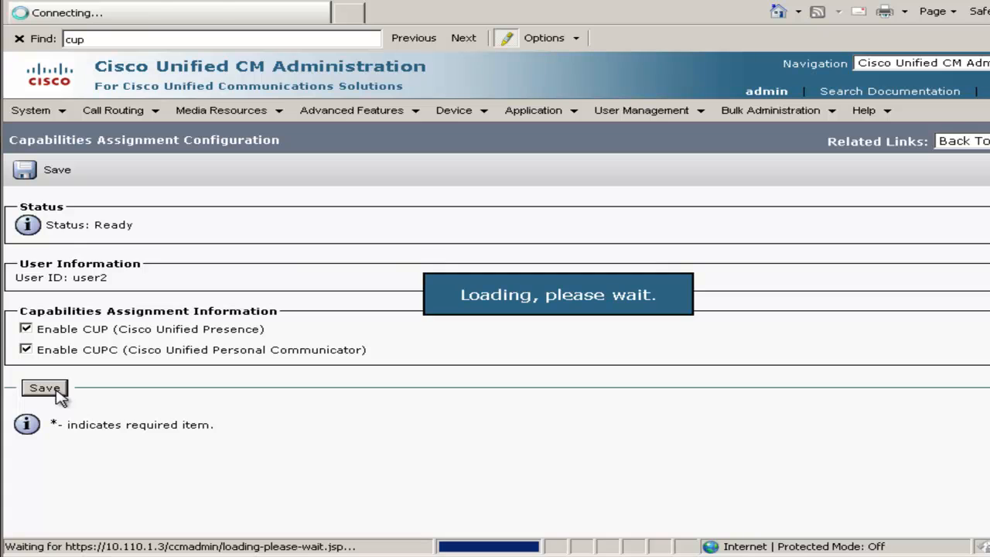
Add a new application user with ID PhoneMessenger, enter and confirm its password, and enable Accept Presence Subscription.
{"action": "mouse_move", "coordinate": [646, 124]}
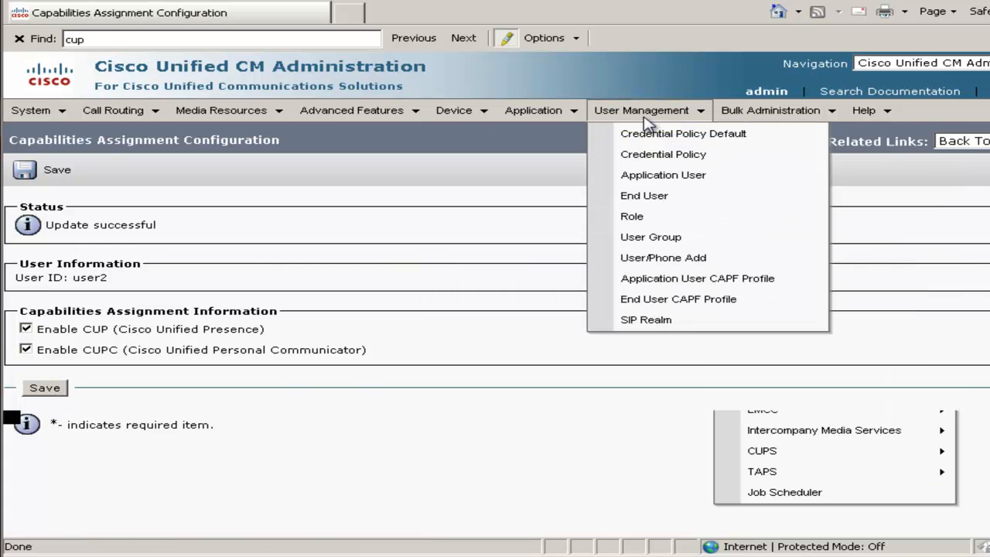
{"action": "left_click", "coordinate": [658, 180]}
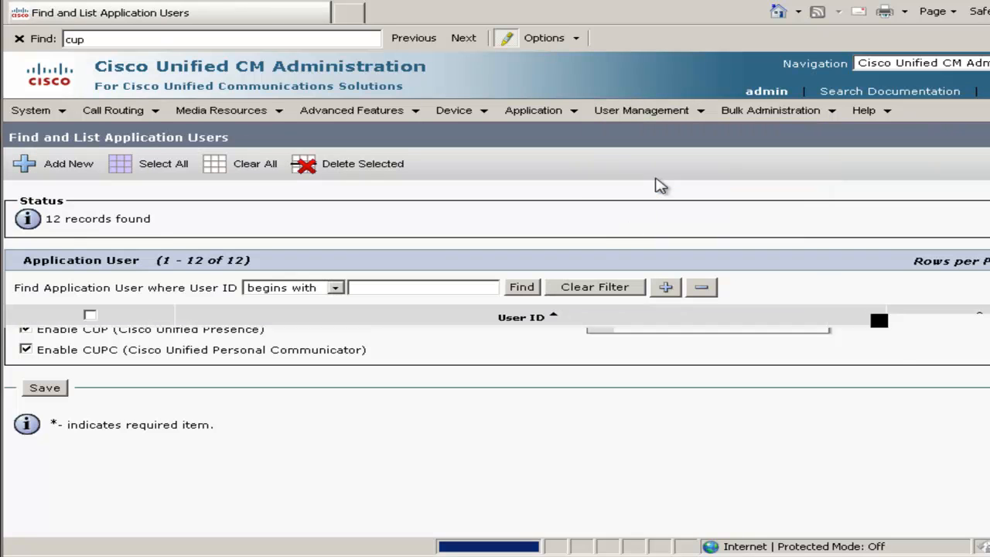
{"action": "left_click", "coordinate": [62, 171]}
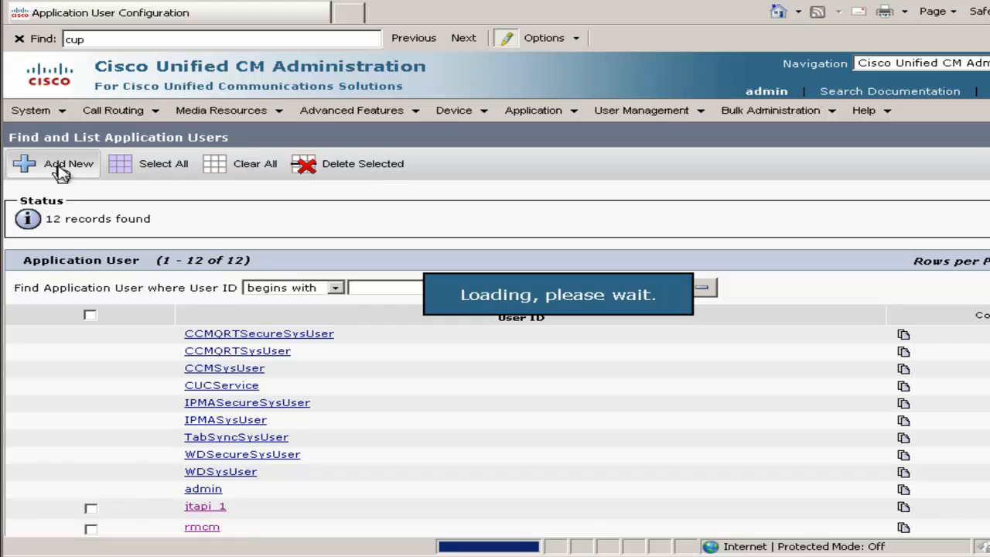
{"action": "left_click", "coordinate": [218, 283]}
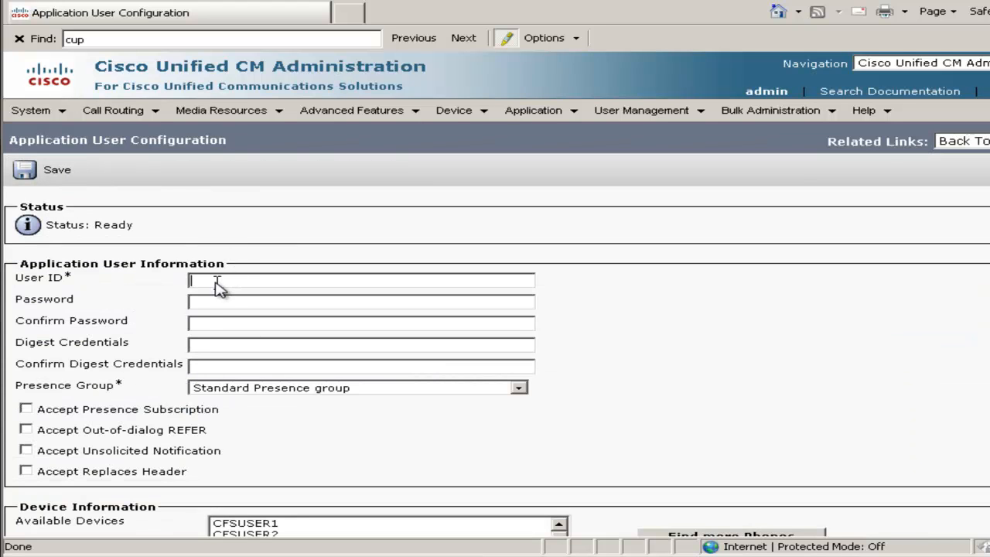
{"action": "type", "text": "PhoneMessenge123••••••••"}
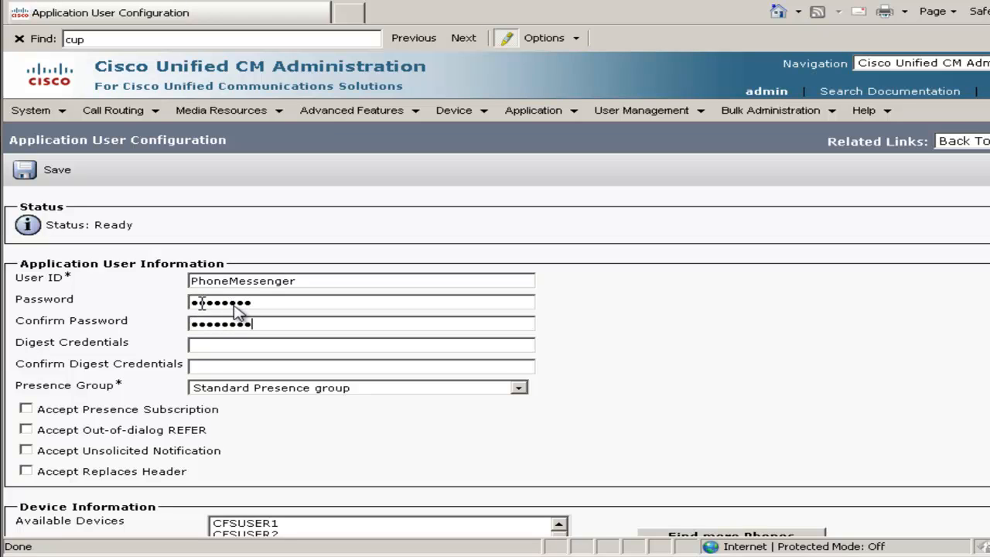
{"action": "left_click", "coordinate": [26, 409]}
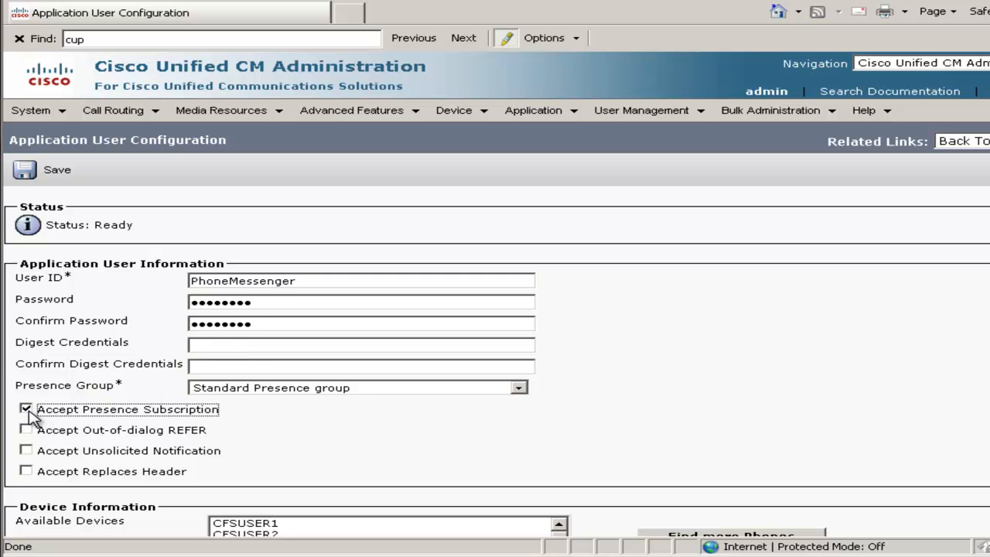
Add cipc1 and cipc2 to the controlled devices of application user PhoneMessenger and save the user.
{"action": "scroll", "coordinate": [777, 345], "scroll_direction": "down", "scroll_amount": 3}
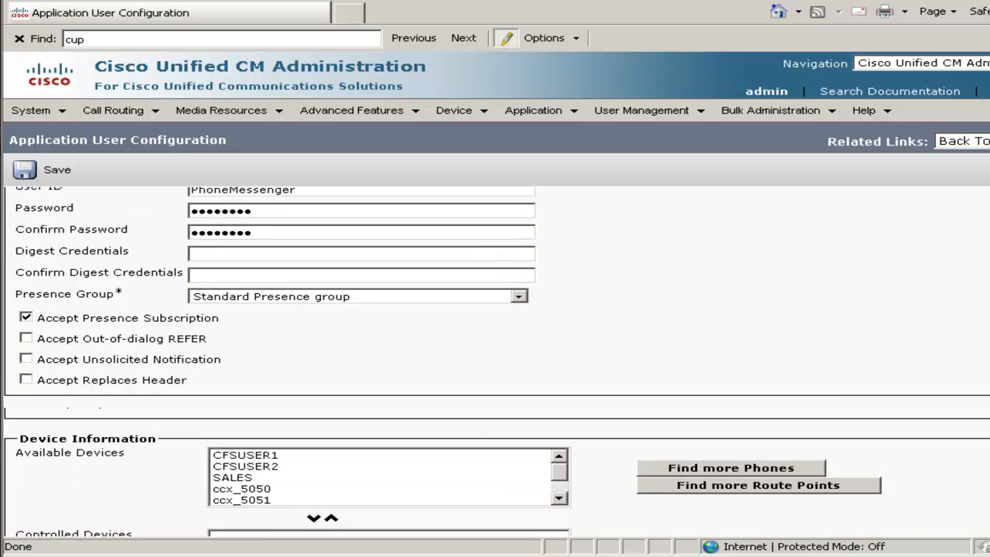
{"action": "scroll", "coordinate": [533, 406], "scroll_direction": "down", "scroll_amount": 2}
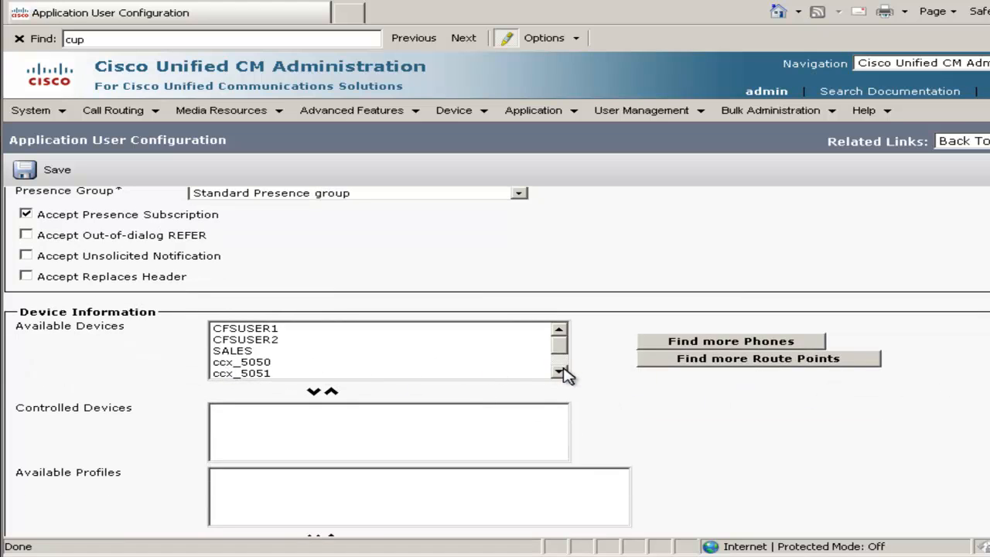
{"action": "left_click", "coordinate": [559, 371]}
{"action": "left_click", "coordinate": [559, 372]}
{"action": "left_click_drag", "start_coordinate": [236, 362], "coordinate": [236, 373]}
{"action": "left_click", "coordinate": [314, 391]}
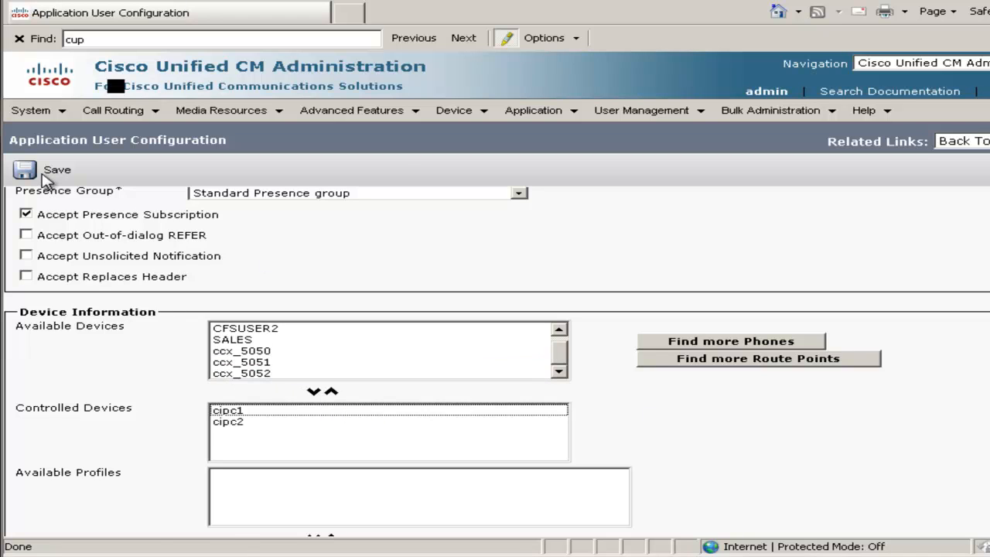
{"action": "left_click", "coordinate": [47, 174]}
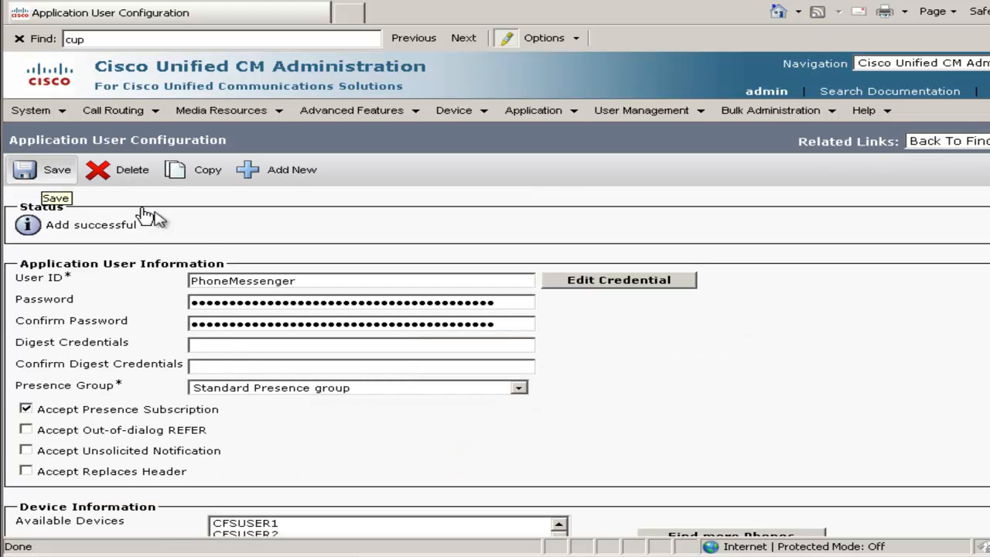
Start another new application user with ID CtiGW, and enter and confirm its password.
{"action": "left_click", "coordinate": [286, 181]}
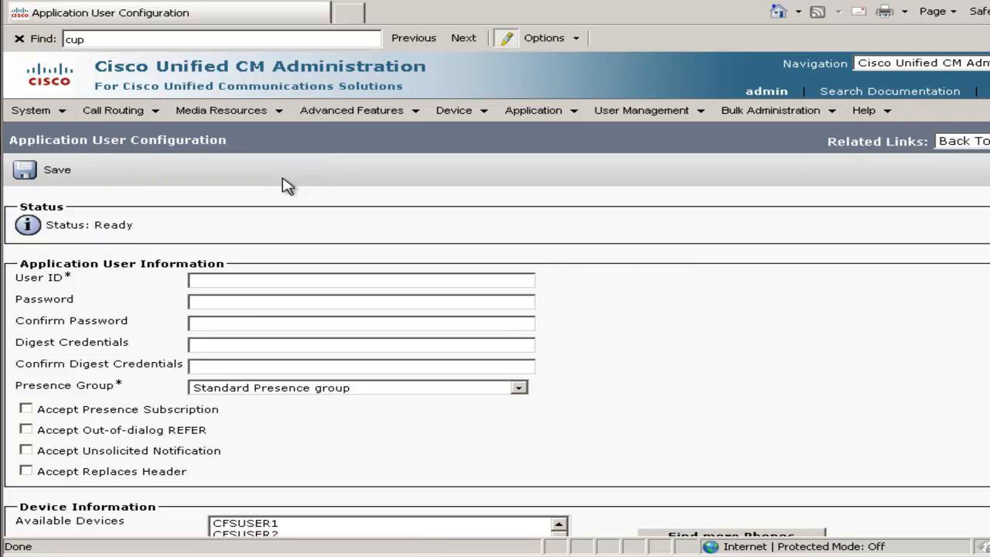
{"action": "left_click", "coordinate": [257, 283]}
{"action": "type", "text": "CtiGW"}
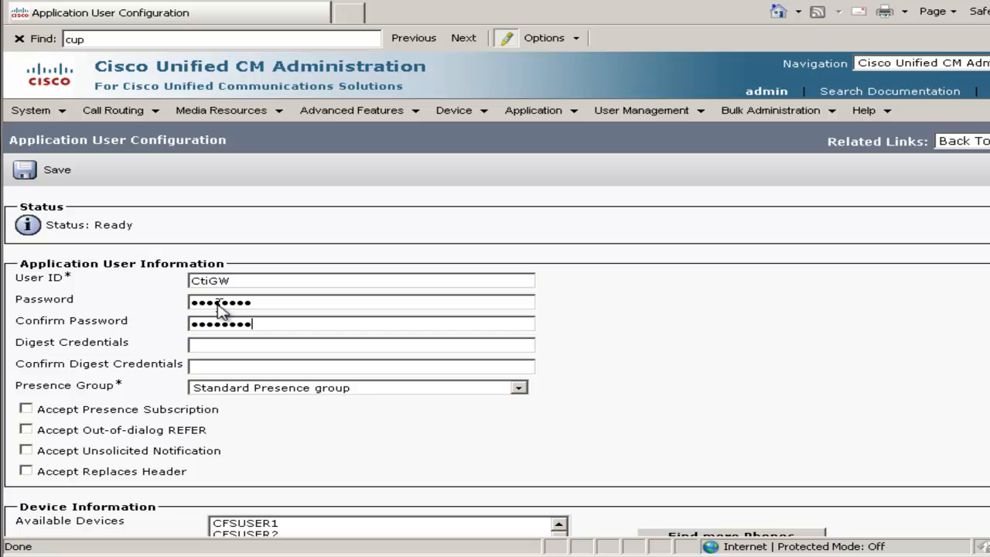
Add cipc1 and cipc2 to the controlled devices of application user CtiGW.
{"action": "scroll", "coordinate": [496, 394], "scroll_direction": "down", "scroll_amount": 4}
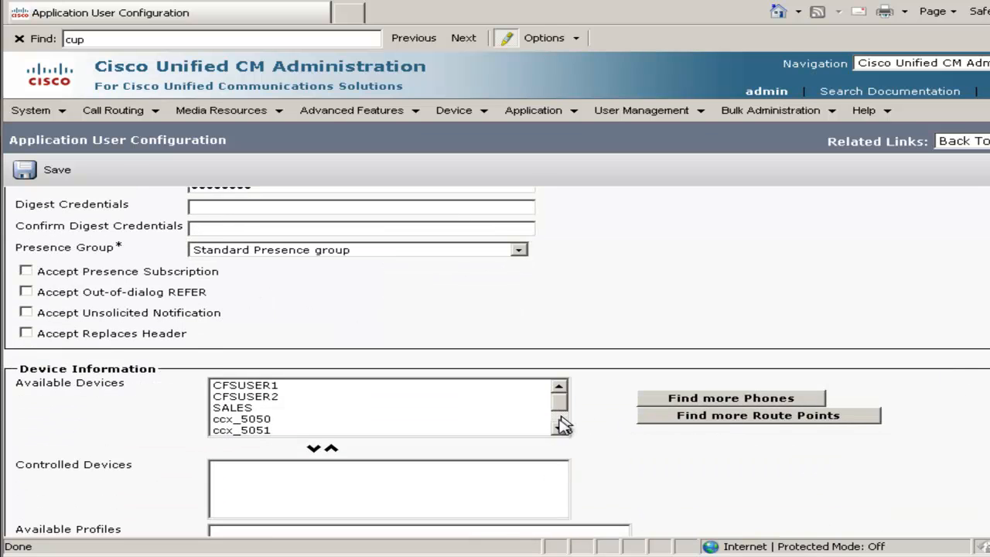
{"action": "scroll", "coordinate": [559, 427], "scroll_direction": "down", "scroll_amount": 1}
{"action": "left_click", "coordinate": [252, 431]}
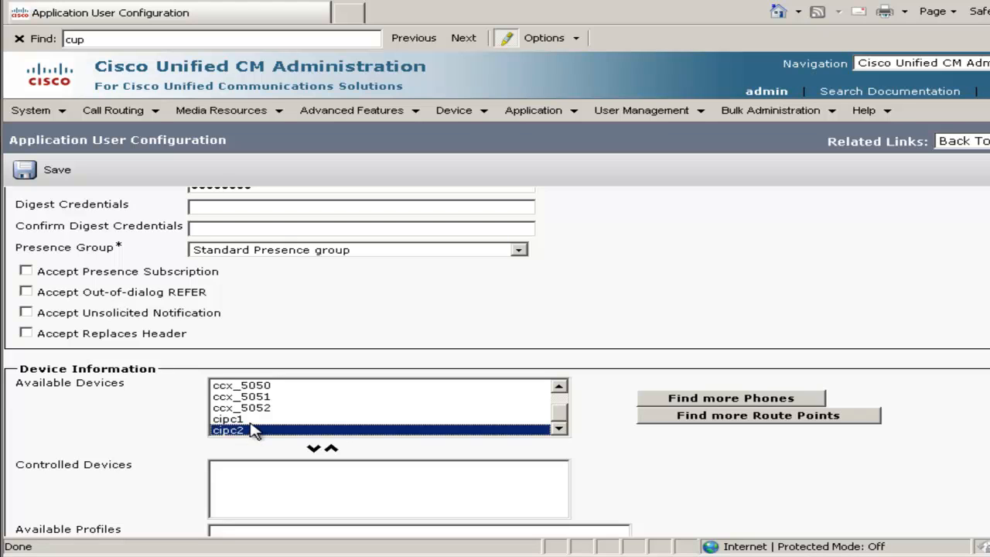
{"action": "left_click", "coordinate": [249, 419], "text": "ctrl"}
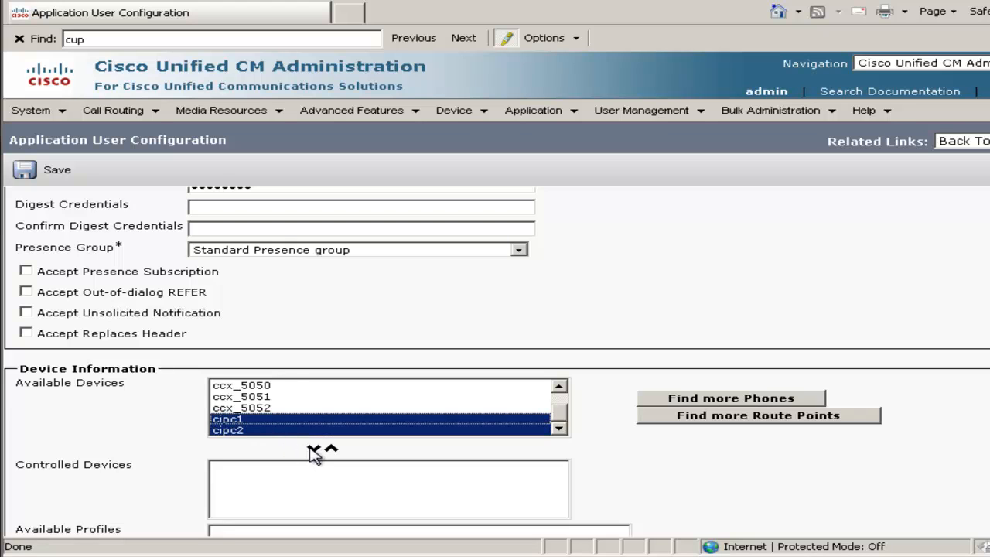
{"action": "left_click", "coordinate": [313, 450]}
Add CtiGW to the user groups Standard CTI Allow Control of All Devices and Standard CTI Enabled, and save the user.
{"action": "scroll", "coordinate": [314, 452], "scroll_direction": "down", "scroll_amount": 6}
{"action": "scroll", "coordinate": [81, 374], "scroll_direction": "down", "scroll_amount": 5}
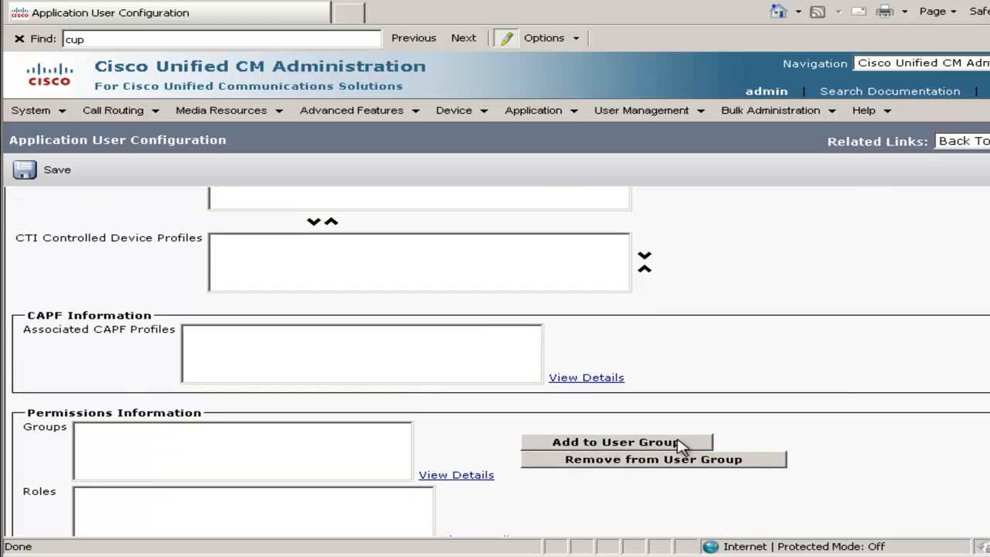
{"action": "left_click", "coordinate": [683, 444]}
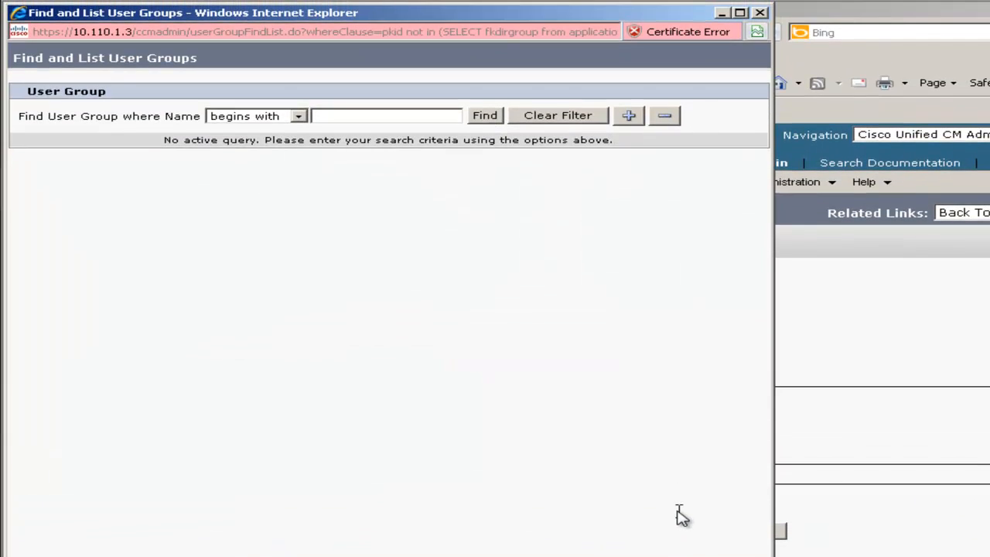
{"action": "left_click", "coordinate": [485, 117]}
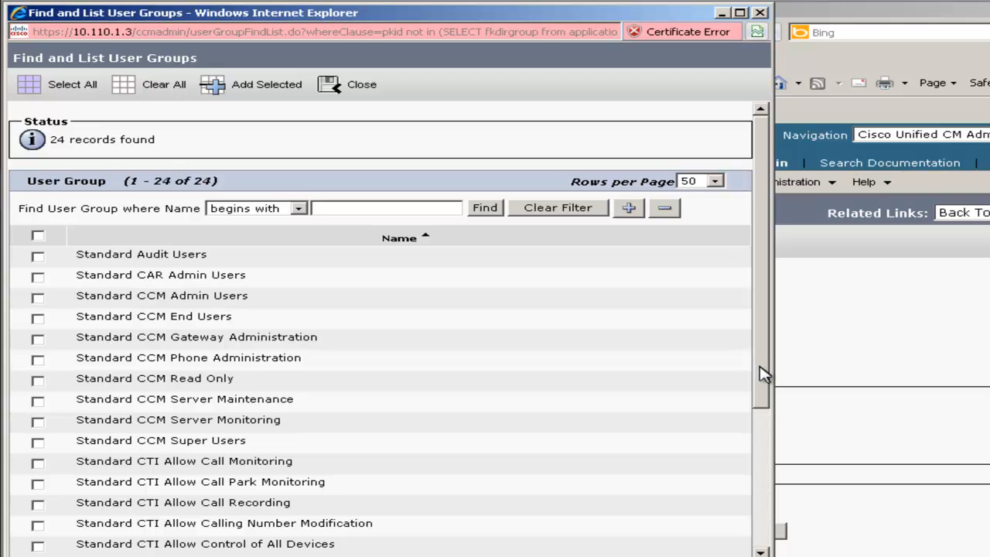
{"action": "left_click_drag", "start_coordinate": [760, 372], "coordinate": [751, 413]}
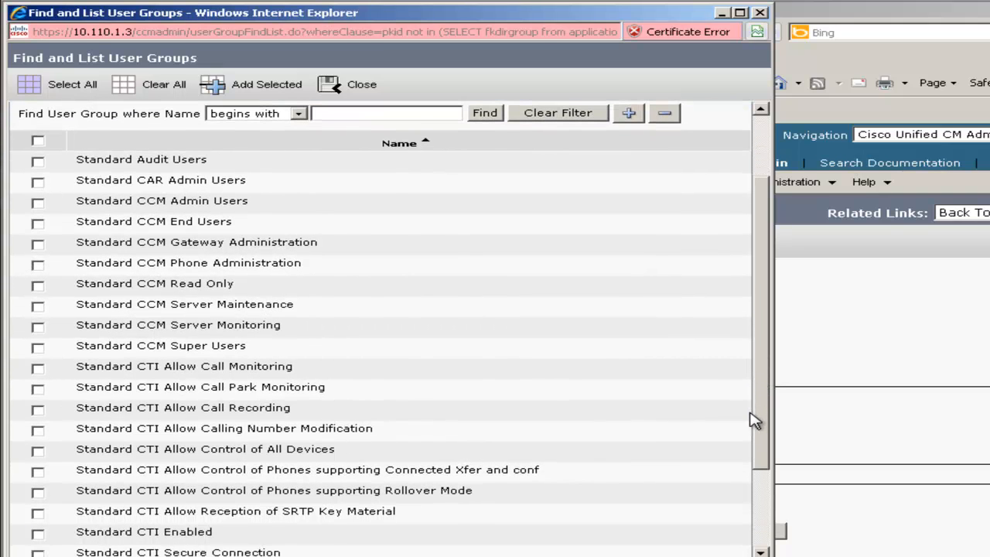
{"action": "left_click", "coordinate": [36, 452]}
{"action": "left_click", "coordinate": [37, 534]}
{"action": "left_click", "coordinate": [266, 91]}
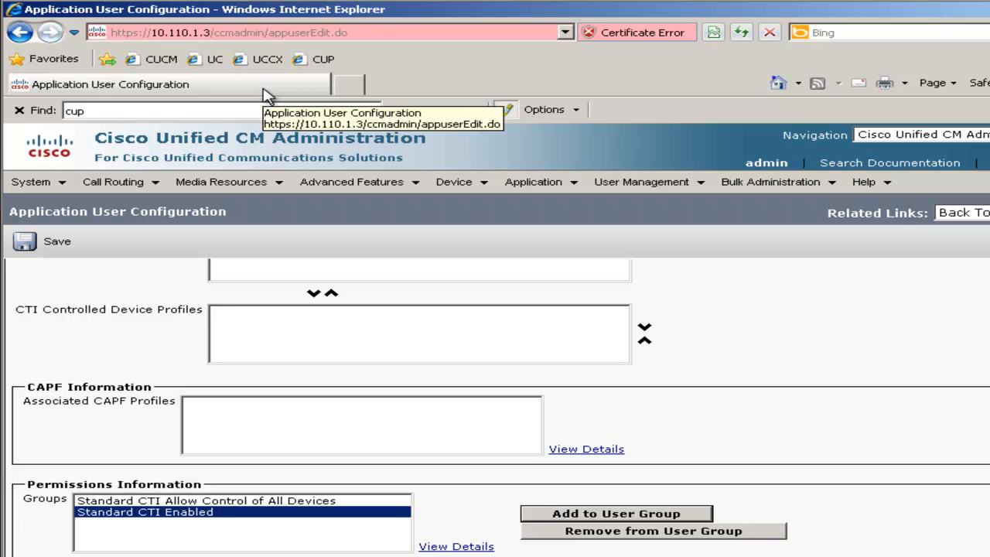
{"action": "left_click", "coordinate": [53, 243]}
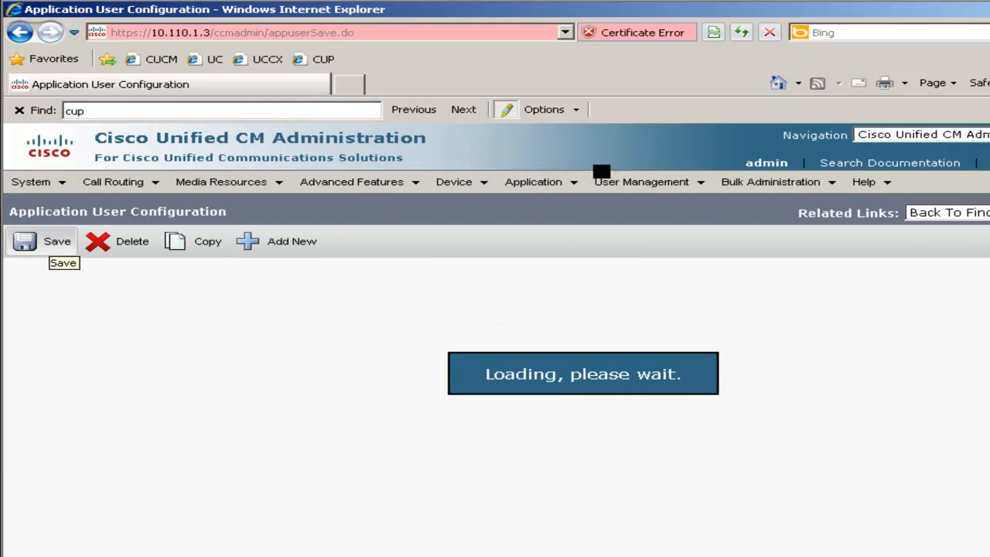
Open Cisco Unified Presence Administration in a new browser tab, continue past the certificate warning and log in as admin with the account password.
{"action": "left_click", "coordinate": [347, 84]}
{"action": "left_click", "coordinate": [326, 65]}
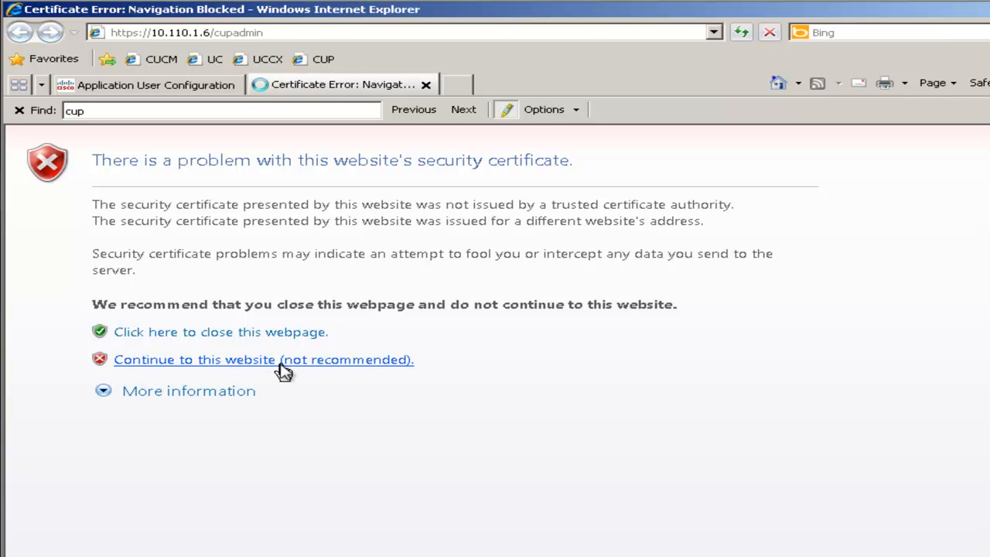
{"action": "left_click", "coordinate": [281, 361]}
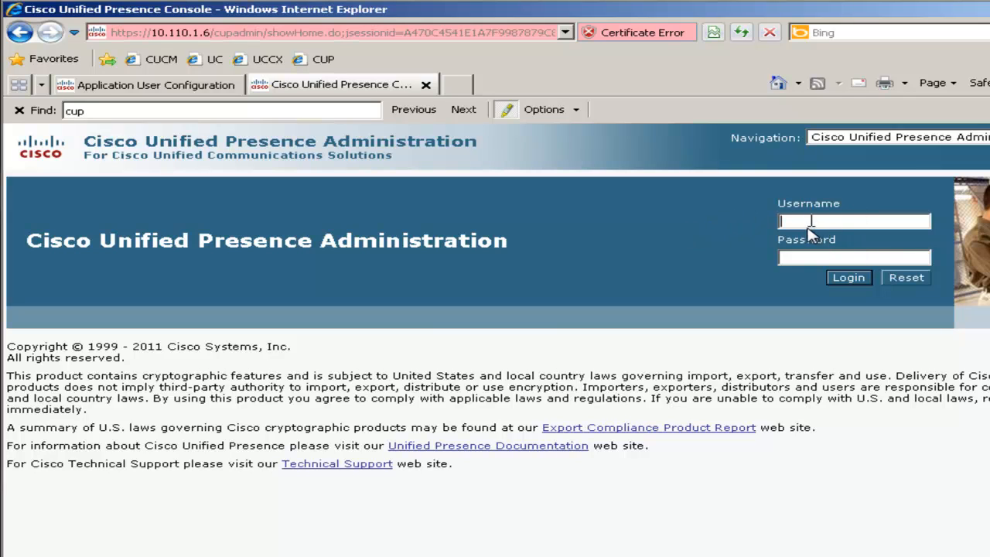
{"action": "type", "text": "admin"}
{"action": "key", "text": "Return"}
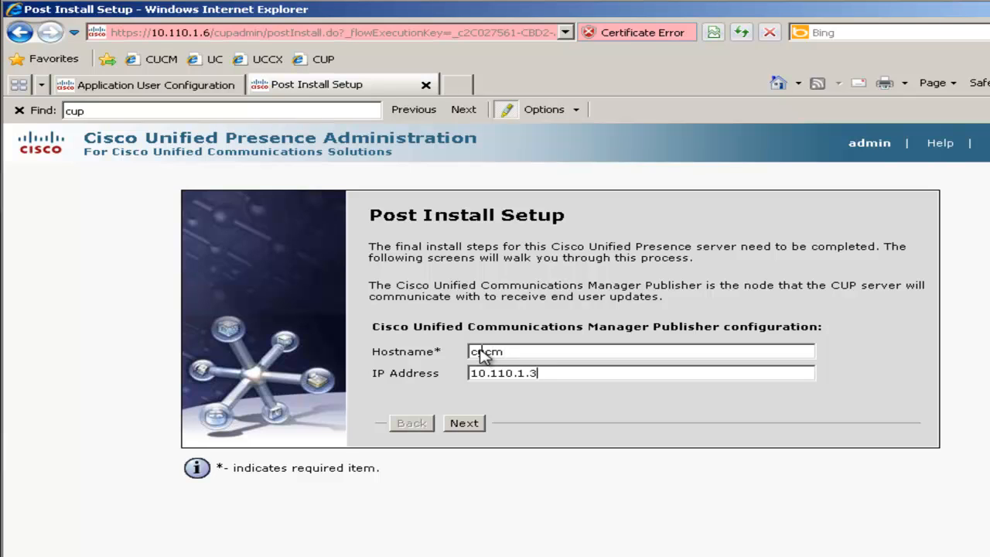
In Post Install Setup, set the CUCM publisher hostname to cucm and IP address to 10.110.1.3, and enter AXL user admin with its password.
{"action": "left_click", "coordinate": [461, 426]}
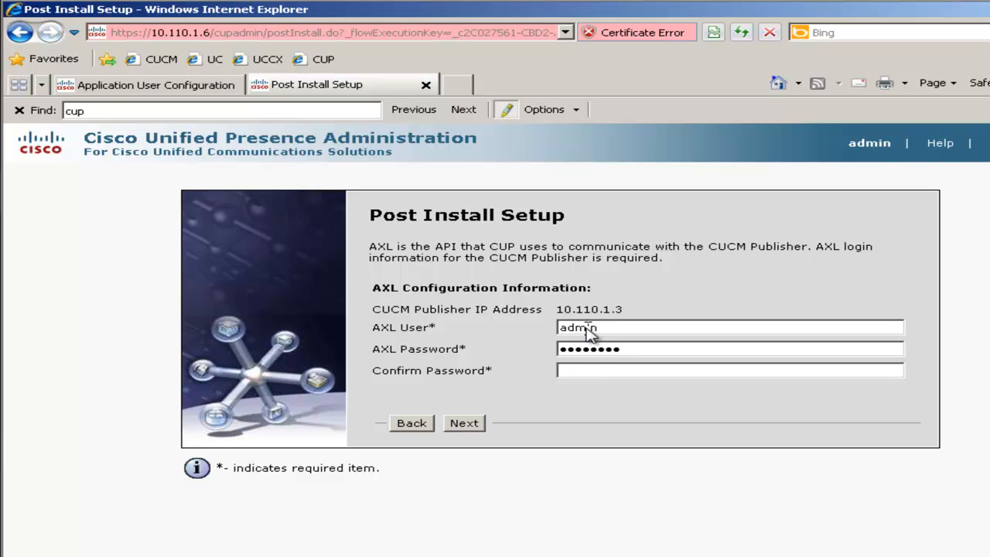
{"action": "type", "text": "•••"}
{"action": "left_click", "coordinate": [469, 425]}
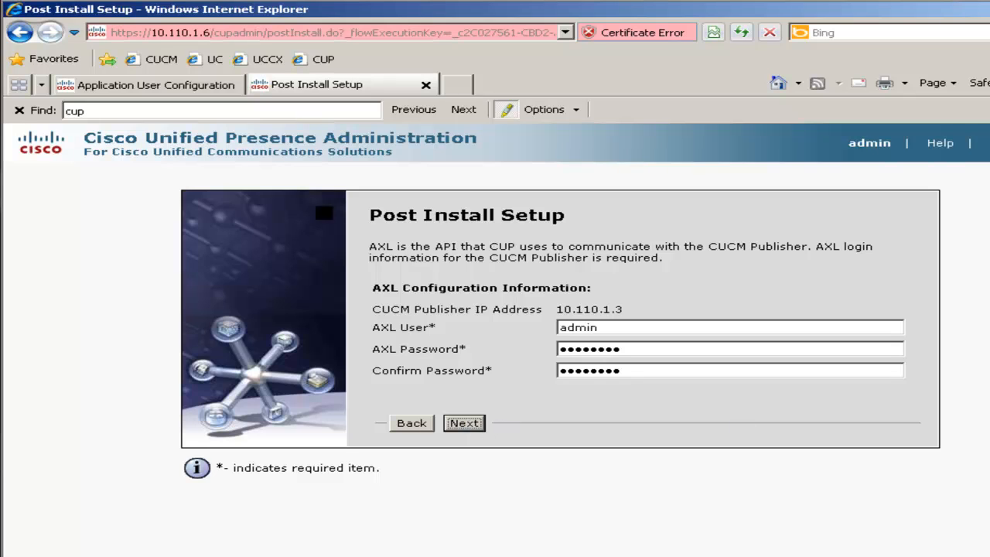
Enter and confirm the security password, confirm the post-install settings and proceed to the administration home page.
{"action": "left_click", "coordinate": [532, 325]}
{"action": "type", "text": "•••••••"}
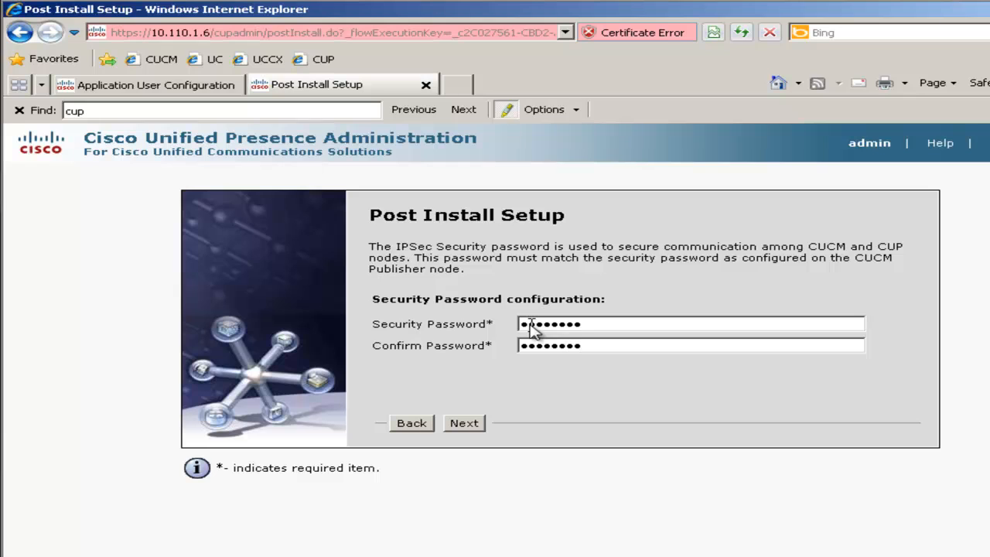
{"action": "left_click", "coordinate": [464, 424]}
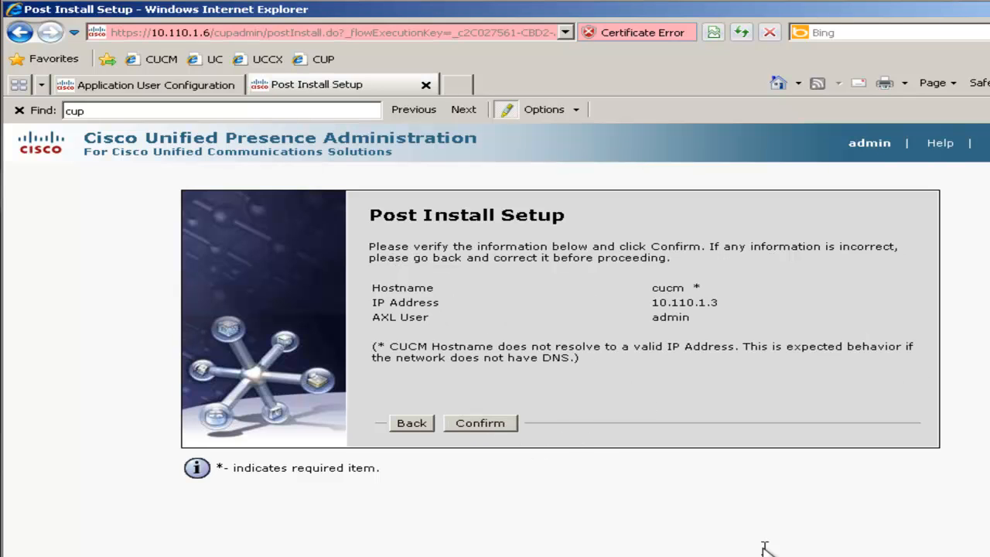
{"action": "left_click", "coordinate": [462, 419]}
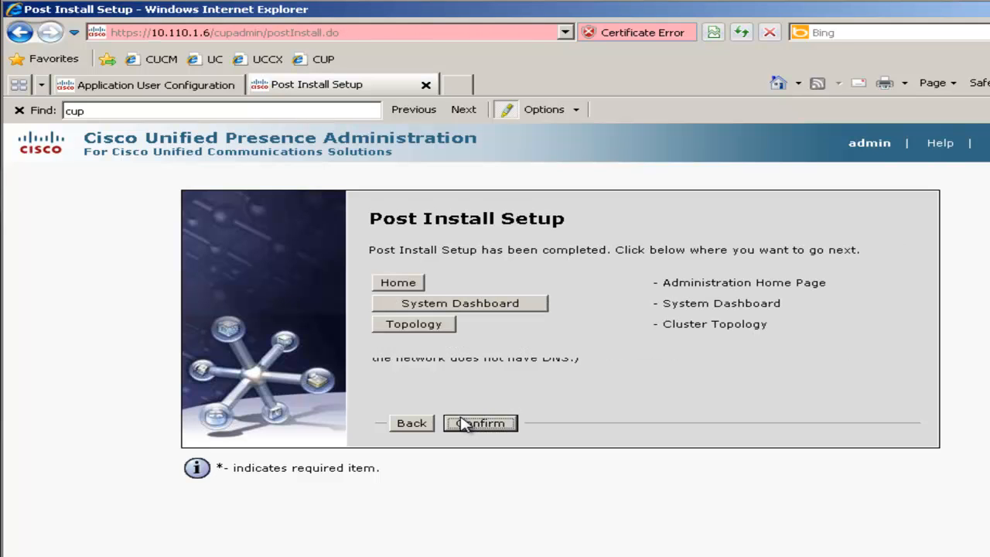
{"action": "left_click", "coordinate": [399, 283]}
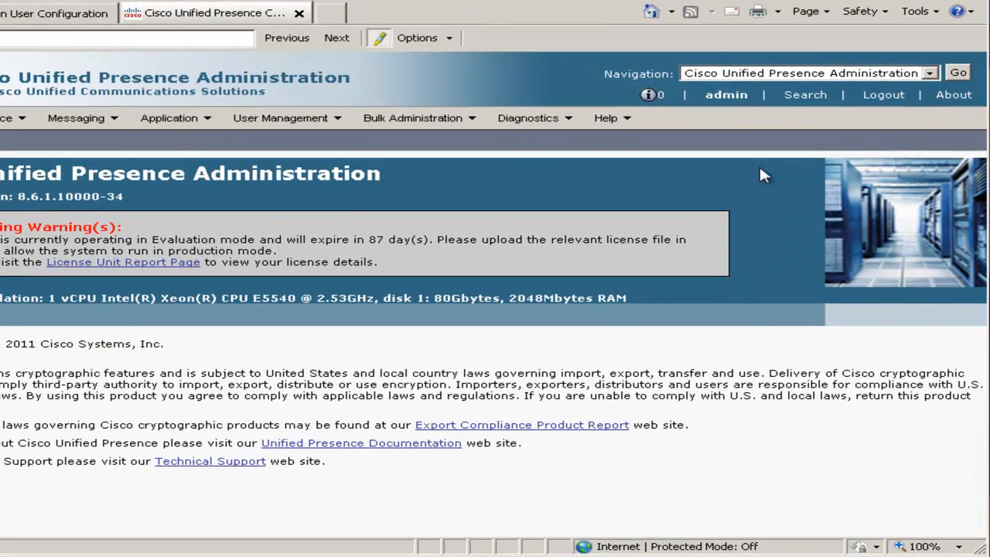
Switch to Cisco Unified Serviceability, open Service Activation for the cup server and select the default set of services, accepting the notice.
{"action": "left_click", "coordinate": [950, 145]}
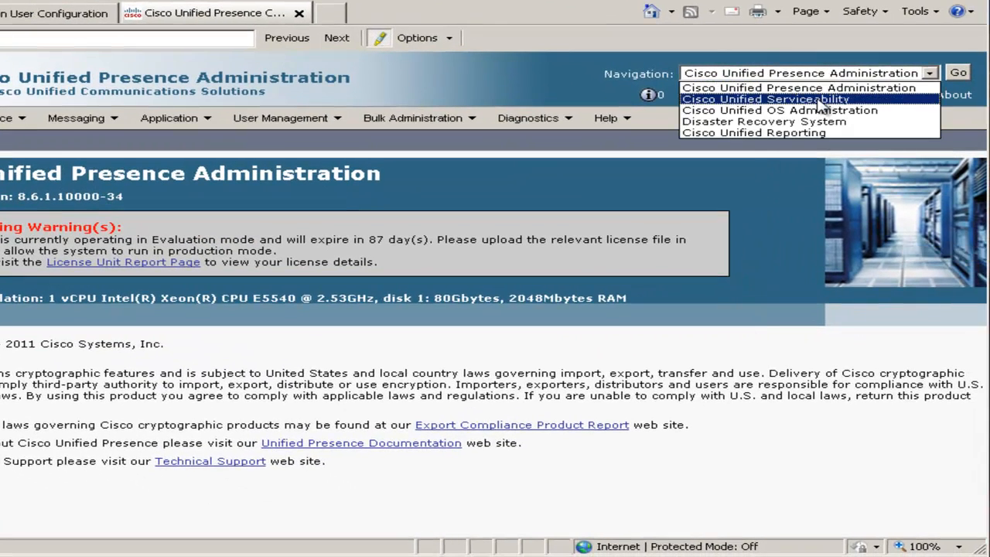
{"action": "left_click", "coordinate": [828, 99]}
{"action": "left_click", "coordinate": [959, 75]}
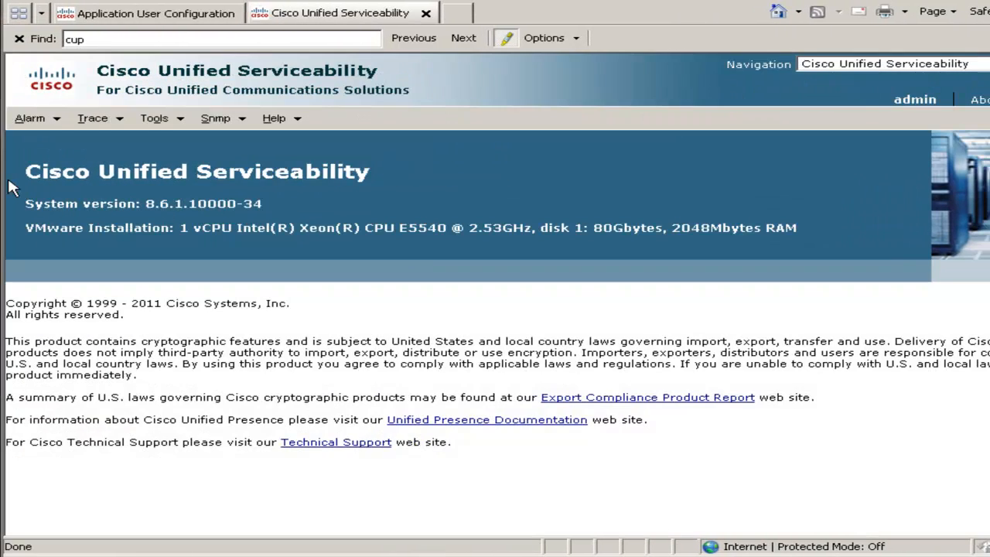
{"action": "mouse_move", "coordinate": [157, 120]}
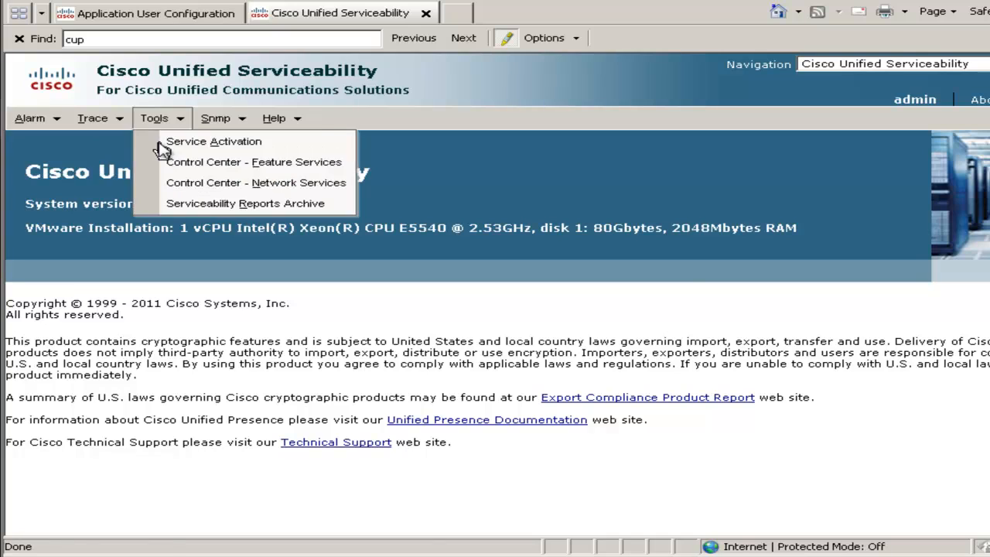
{"action": "left_click", "coordinate": [162, 148]}
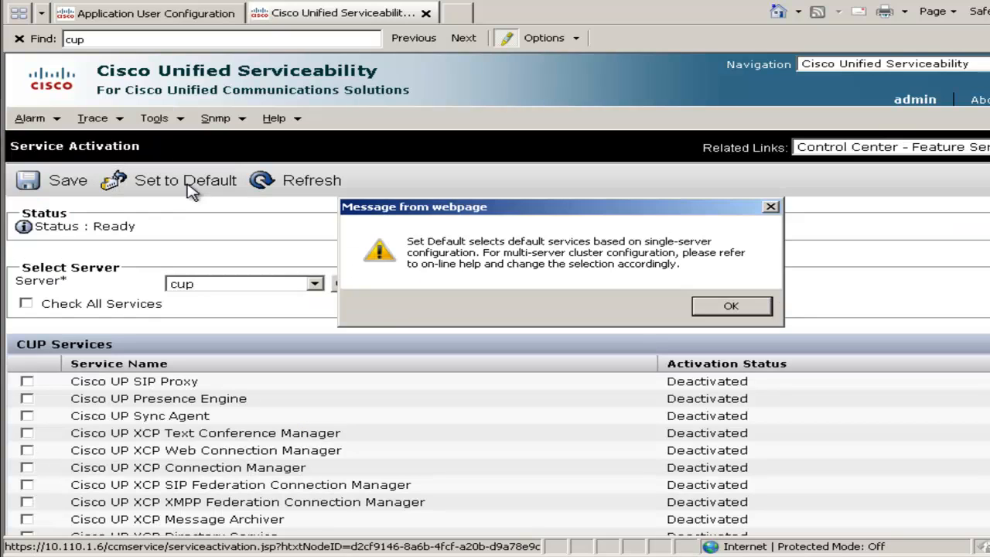
{"action": "left_click", "coordinate": [189, 185]}
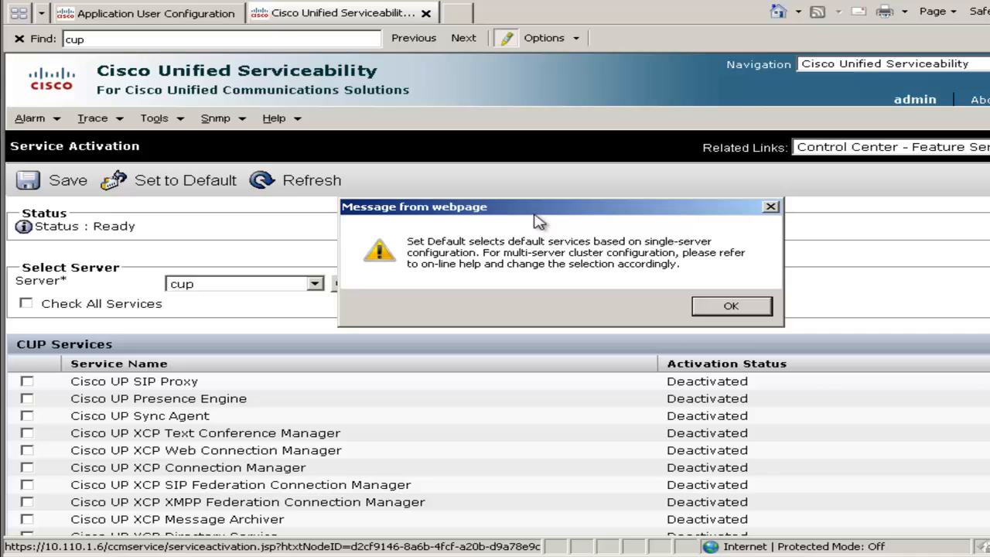
{"action": "left_click", "coordinate": [727, 308]}
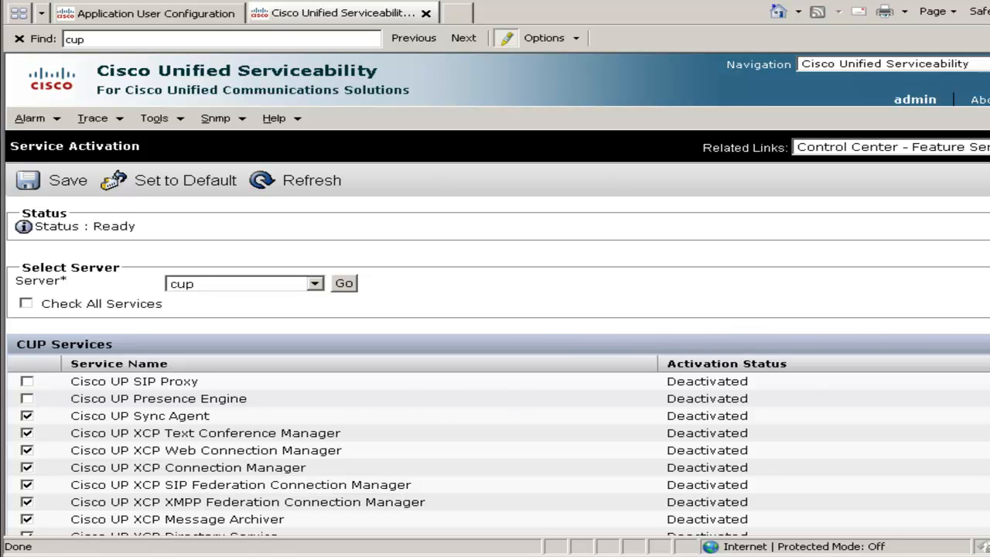
Add Cisco AXL Web Service to the services selected for the cup server, save the service activation and accept the notice.
{"action": "scroll", "coordinate": [221, 446], "scroll_direction": "down", "scroll_amount": 3}
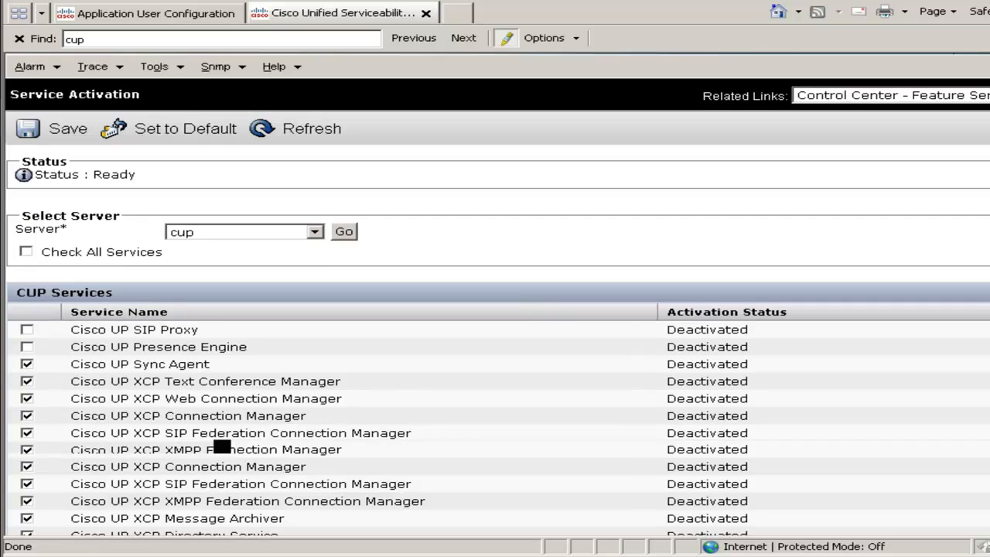
{"action": "scroll", "coordinate": [872, 450], "scroll_direction": "down", "scroll_amount": 2}
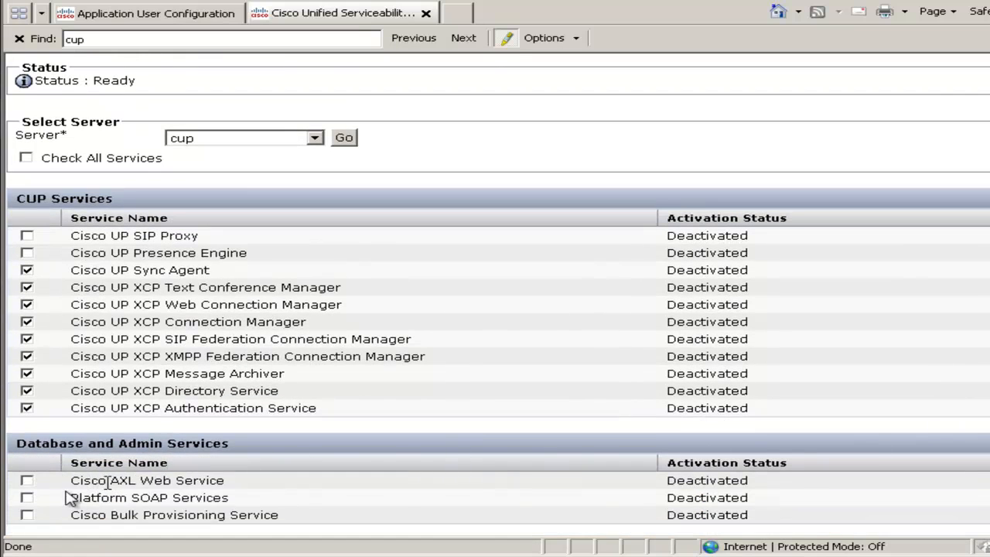
{"action": "left_click", "coordinate": [27, 480]}
{"action": "scroll", "coordinate": [427, 260], "scroll_direction": "up", "scroll_amount": 2}
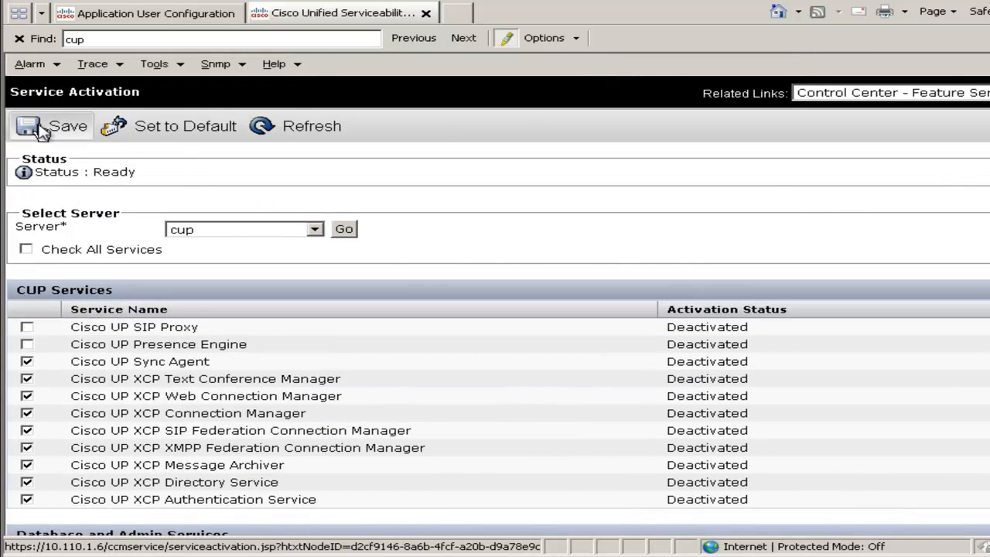
{"action": "left_click", "coordinate": [33, 124]}
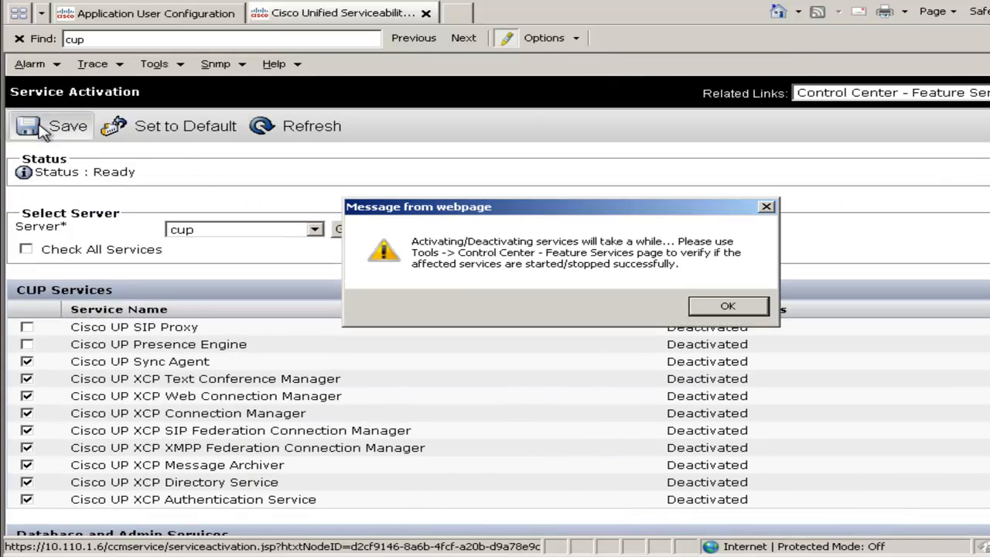
{"action": "left_click", "coordinate": [724, 308]}
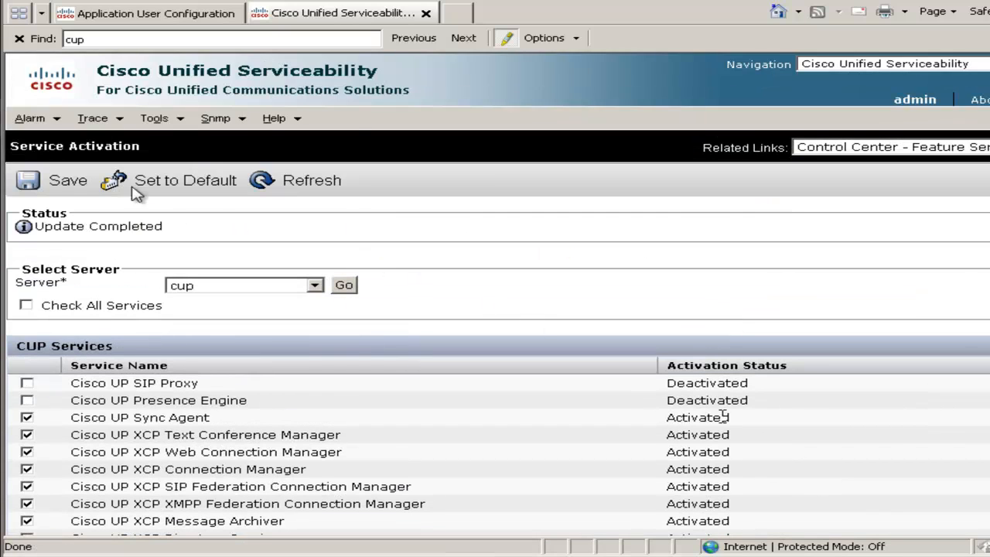
Open Control Center - Network Services and stop the Cisco UP XCP Router service, accepting the notice.
{"action": "left_click", "coordinate": [165, 124]}
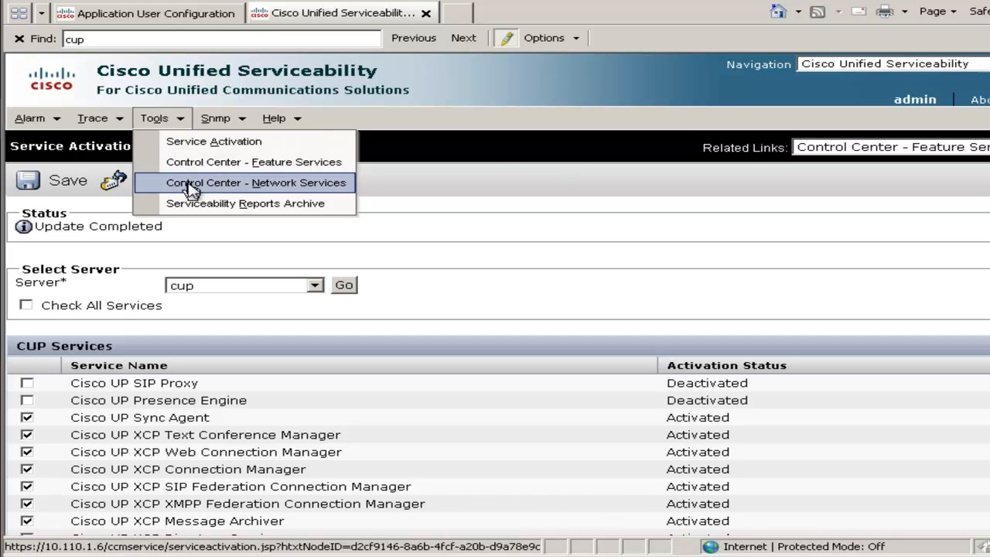
{"action": "left_click", "coordinate": [191, 185]}
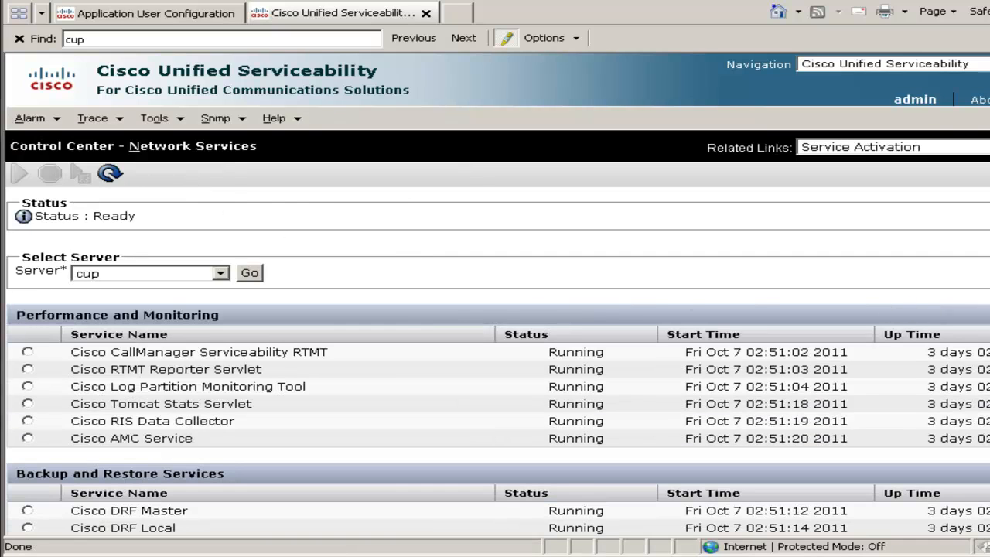
{"action": "scroll", "coordinate": [237, 232], "scroll_direction": "down", "scroll_amount": 15}
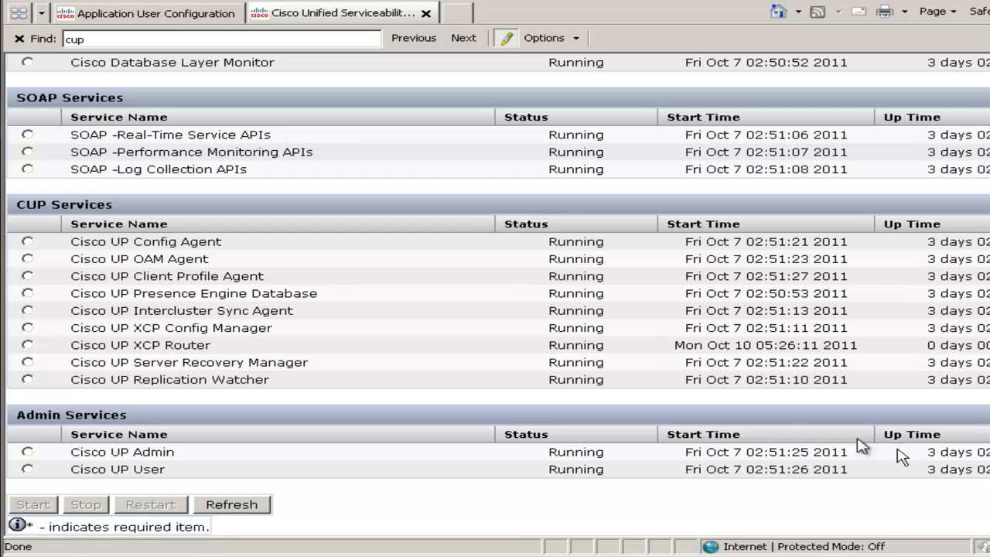
{"action": "left_click", "coordinate": [28, 345]}
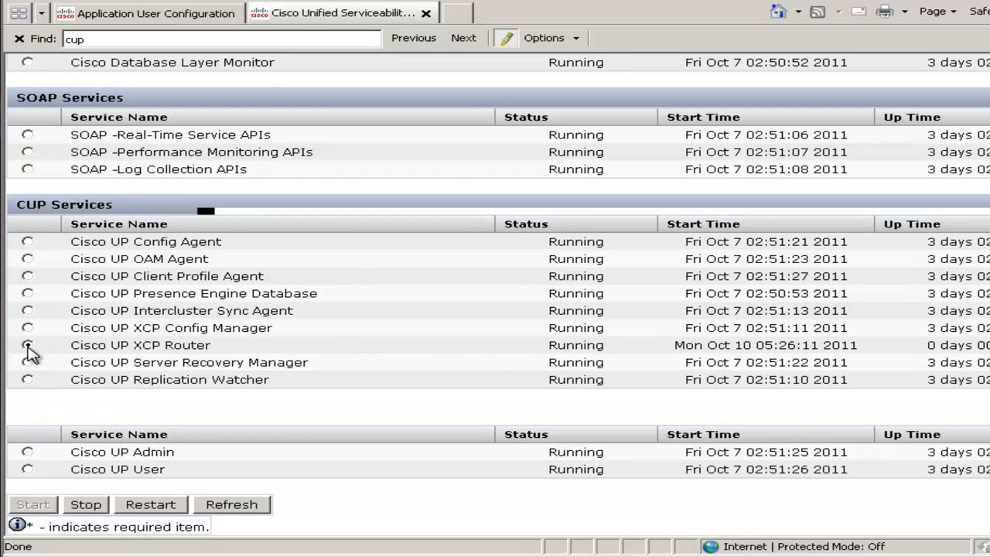
{"action": "left_click", "coordinate": [88, 507]}
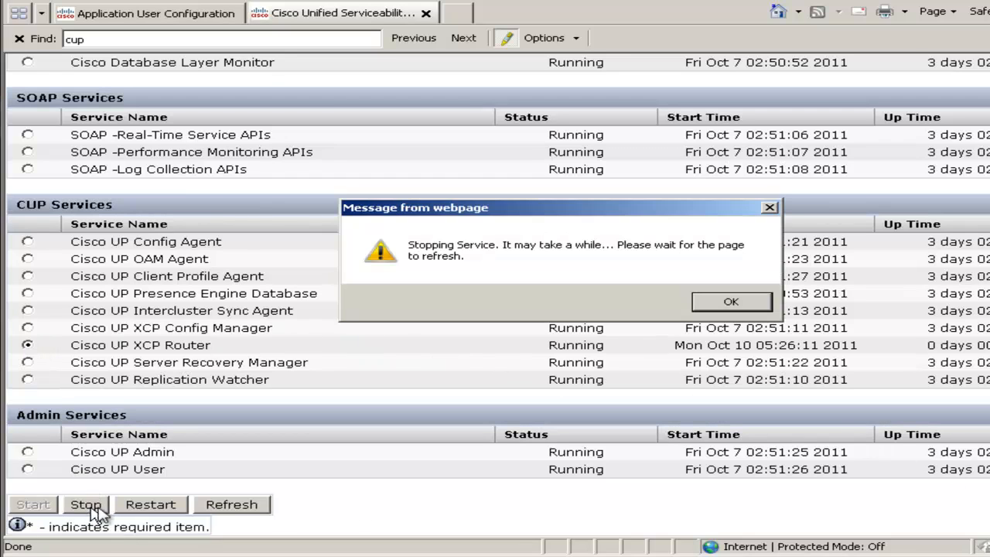
{"action": "left_click", "coordinate": [714, 308]}
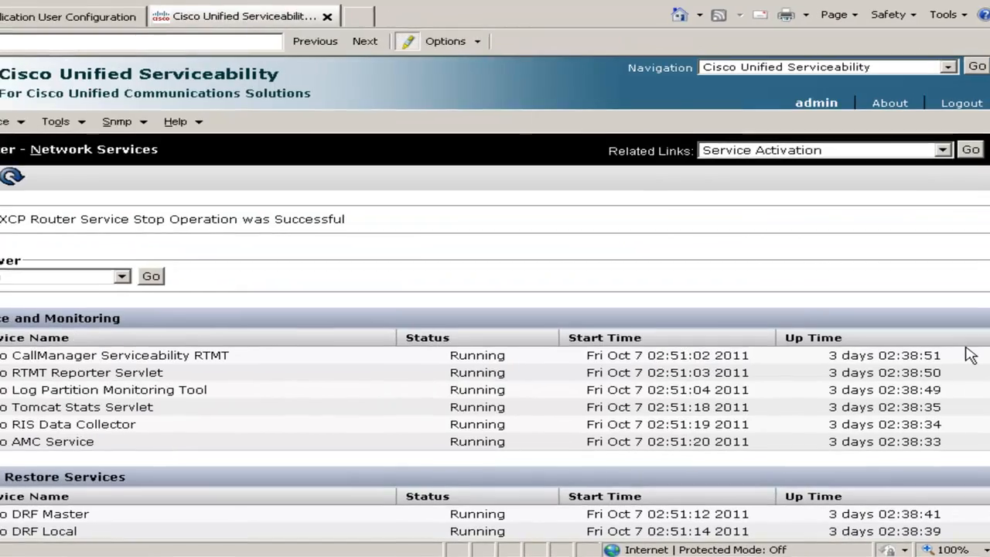
Switch to Cisco Unified Presence Administration and open the Cluster Topology page.
{"action": "left_click", "coordinate": [947, 69]}
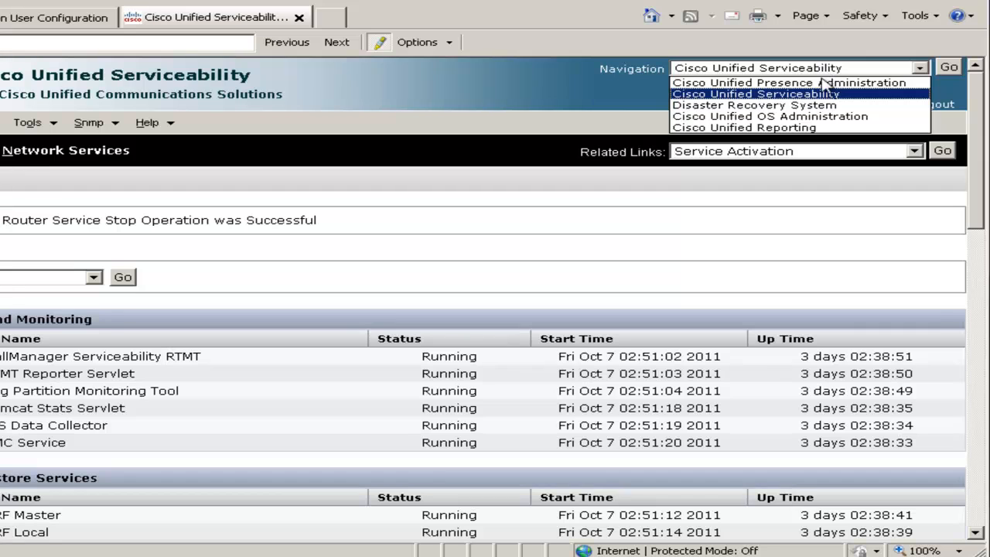
{"action": "left_click", "coordinate": [797, 83]}
{"action": "left_click", "coordinate": [948, 68]}
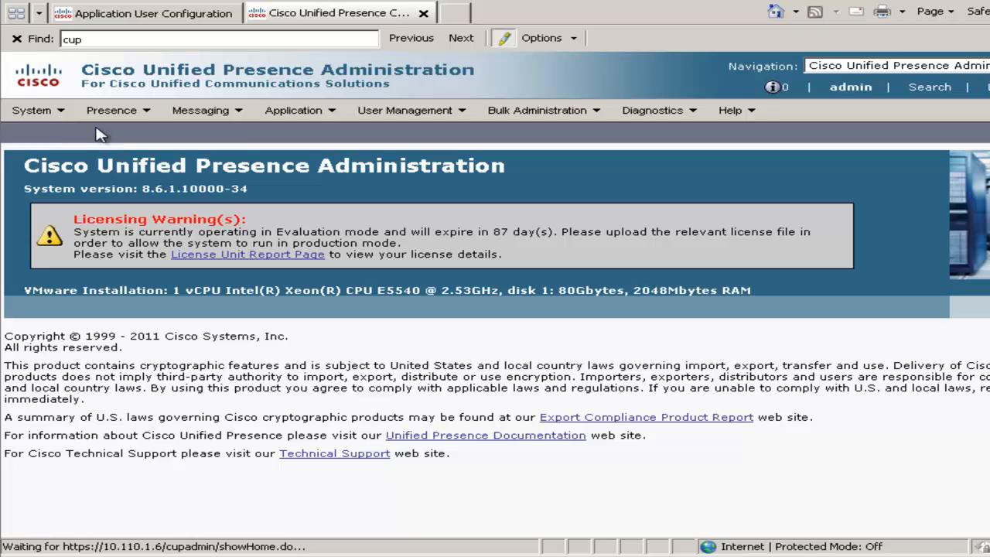
{"action": "left_click", "coordinate": [53, 117]}
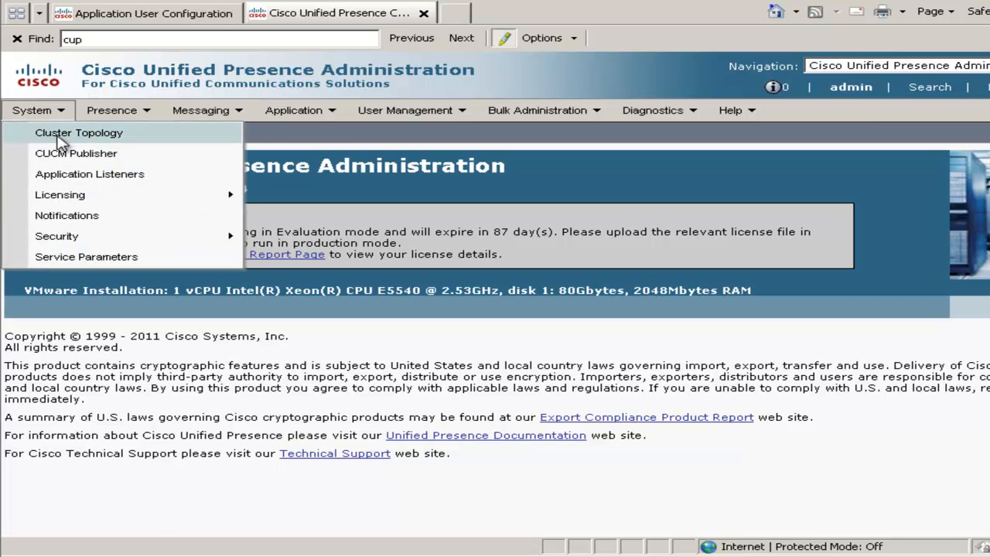
{"action": "left_click", "coordinate": [60, 137]}
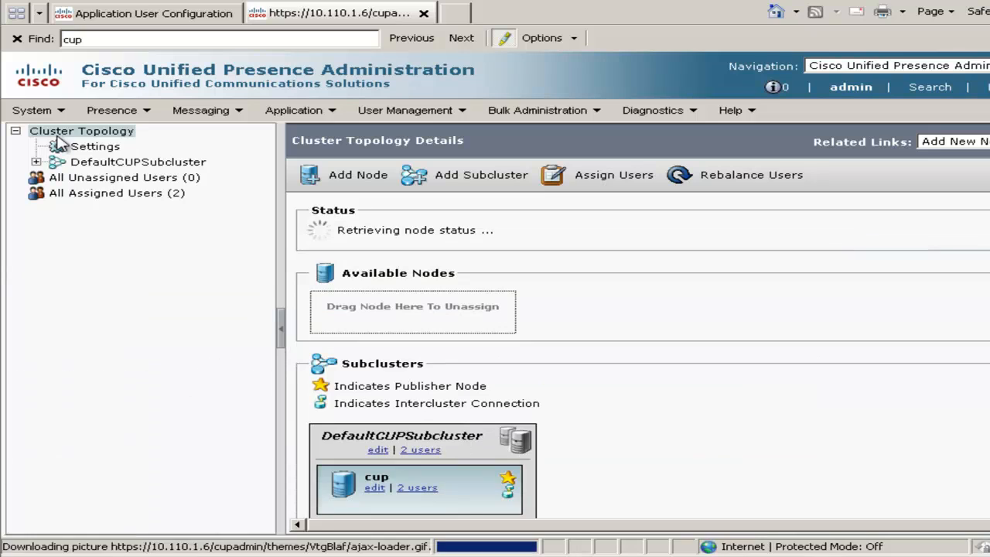
Rename the cup node under DefaultCUPSubcluster to 10.110.1.6, save it and accept both name-change confirmations.
{"action": "left_click", "coordinate": [36, 163]}
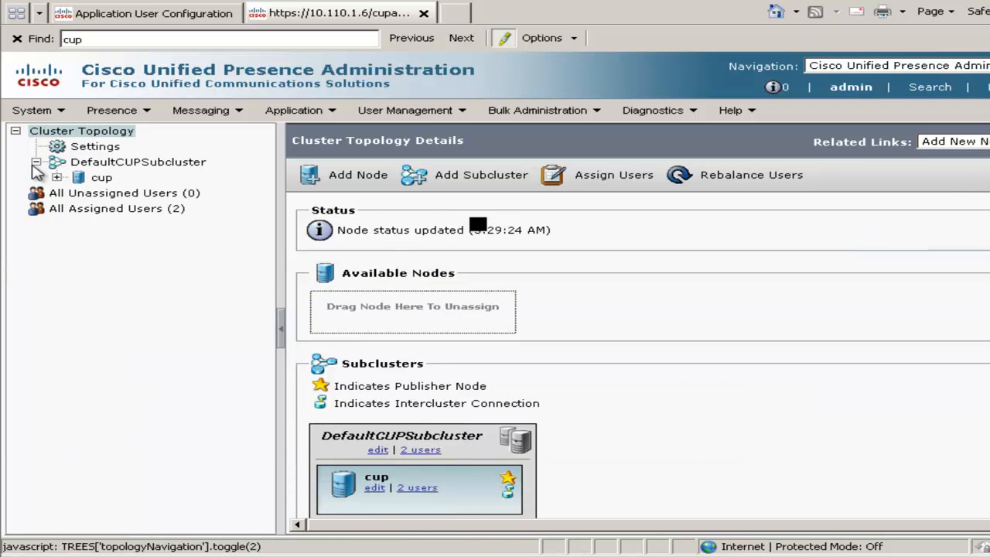
{"action": "left_click", "coordinate": [88, 181]}
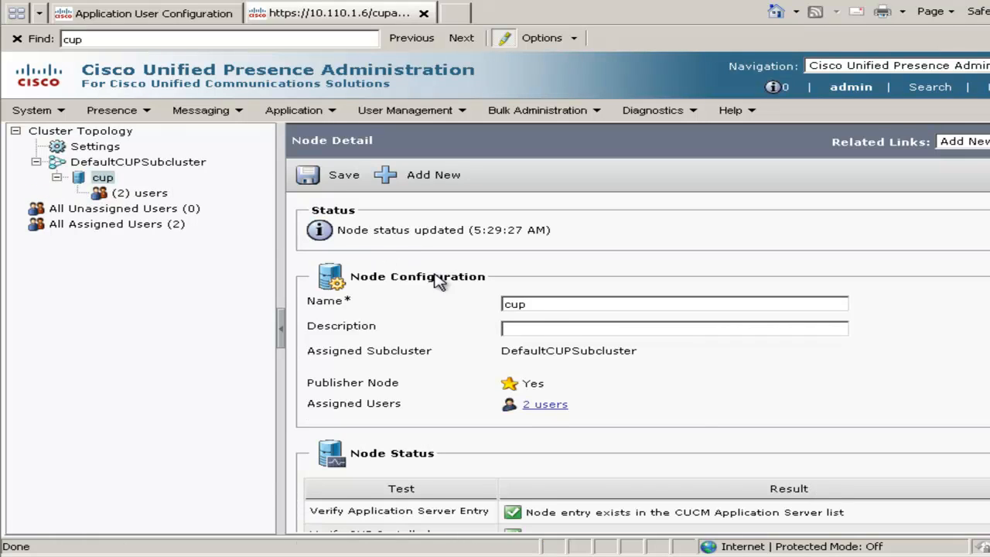
{"action": "left_click_drag", "start_coordinate": [525, 307], "coordinate": [481, 307]}
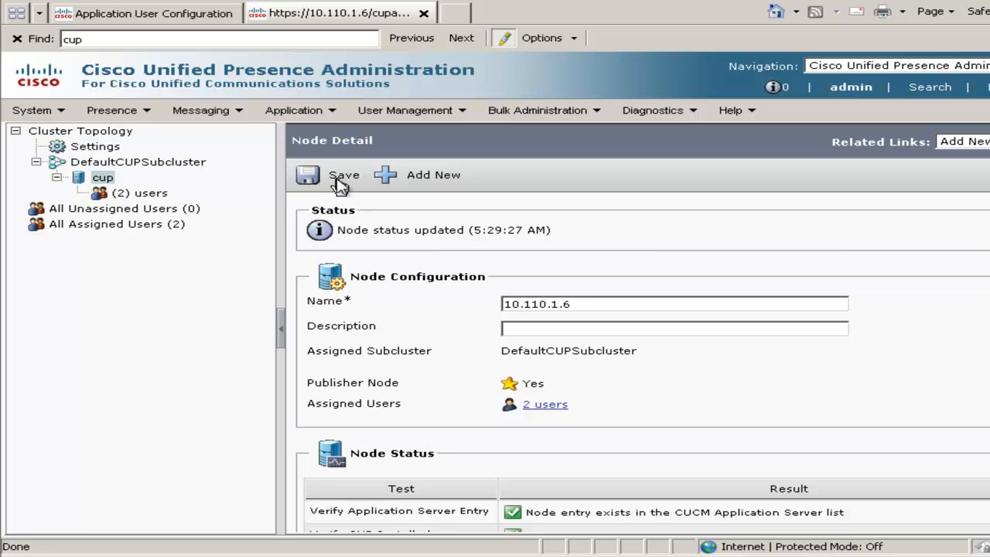
{"action": "left_click", "coordinate": [307, 175]}
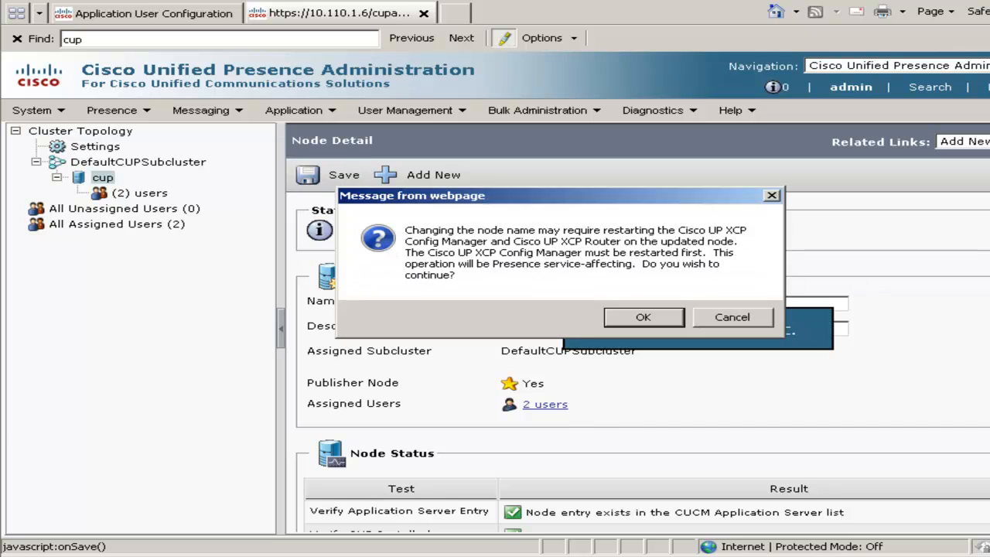
{"action": "left_click", "coordinate": [643, 318]}
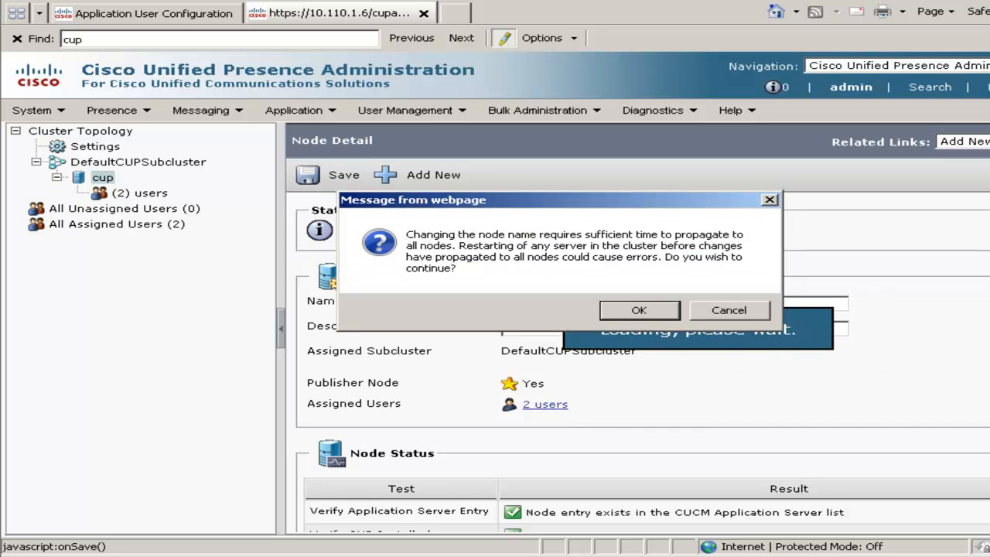
{"action": "left_click", "coordinate": [642, 311]}
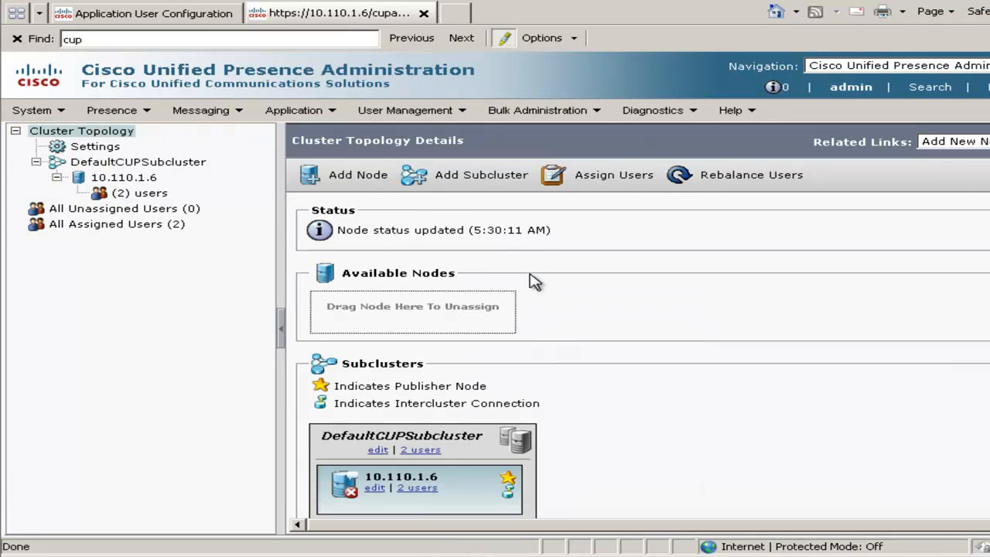
Set the domain name to acme.com in the cluster-wide topology settings and save.
{"action": "left_click", "coordinate": [103, 149]}
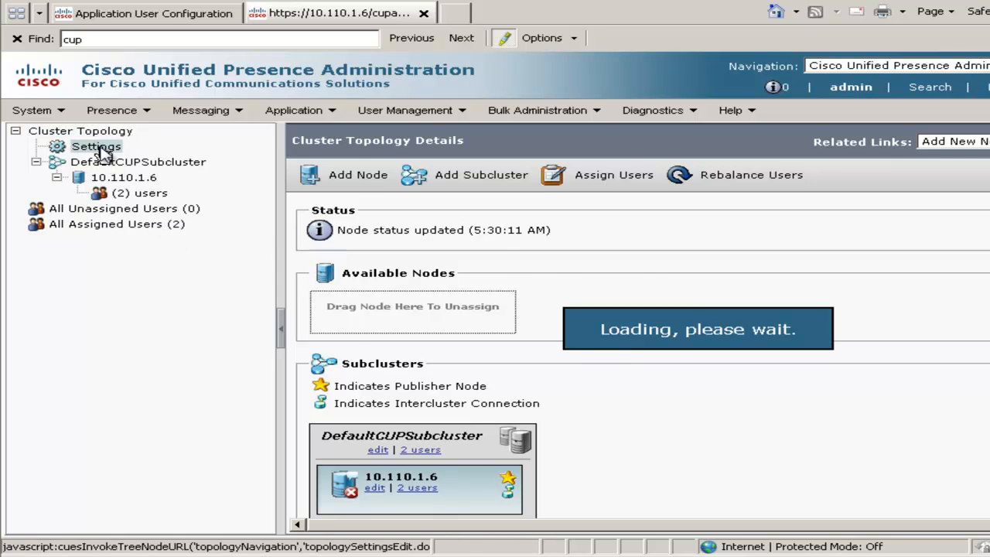
{"action": "left_click_drag", "start_coordinate": [619, 313], "coordinate": [497, 298]}
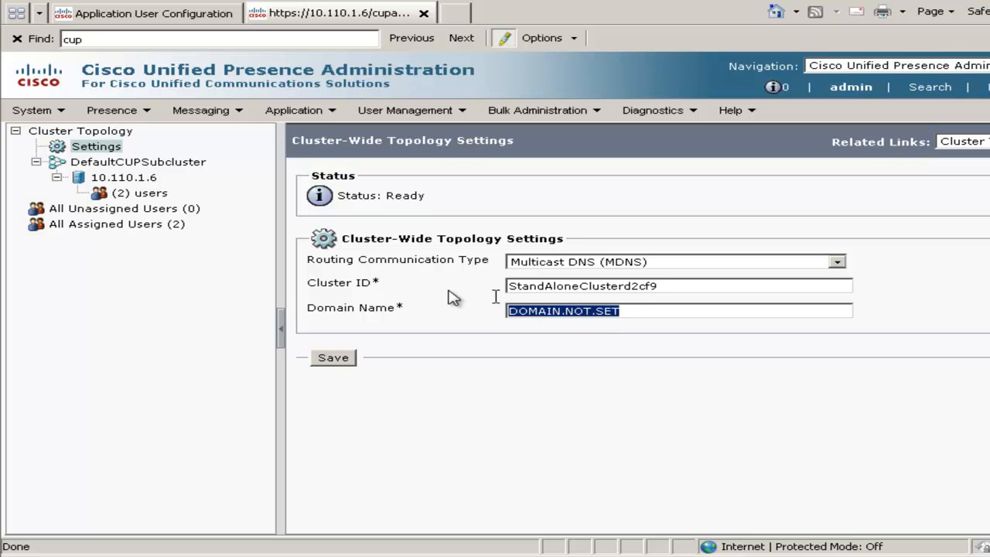
{"action": "type", "text": "acme.com"}
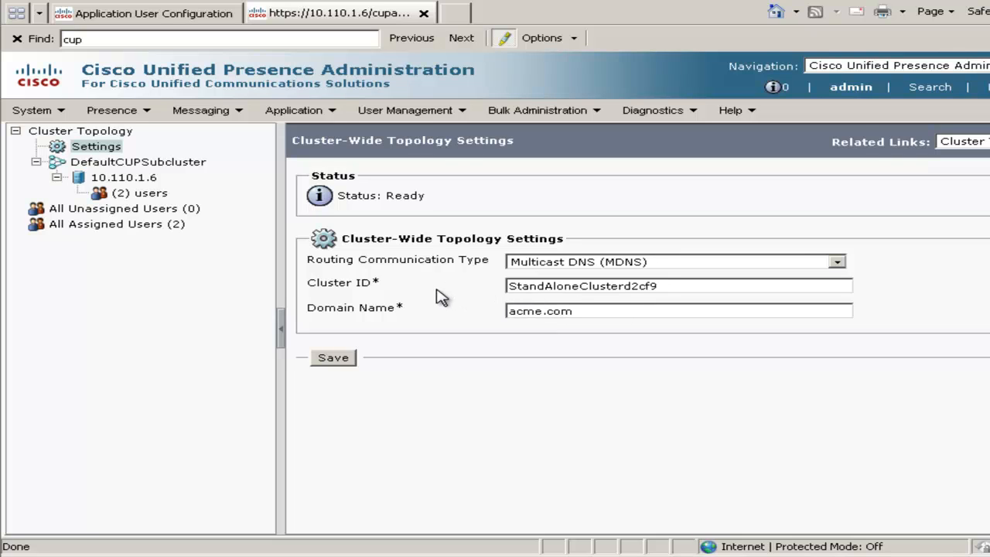
{"action": "left_click", "coordinate": [348, 365]}
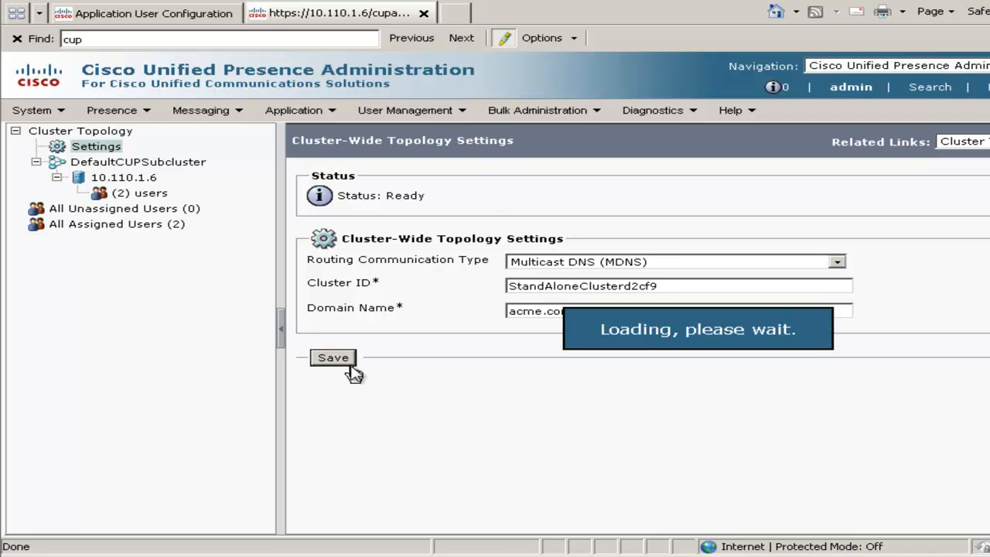
Open Service Parameters for server 10.110.1.6 and select the Cisco UP SIP Proxy service.
{"action": "mouse_move", "coordinate": [53, 118]}
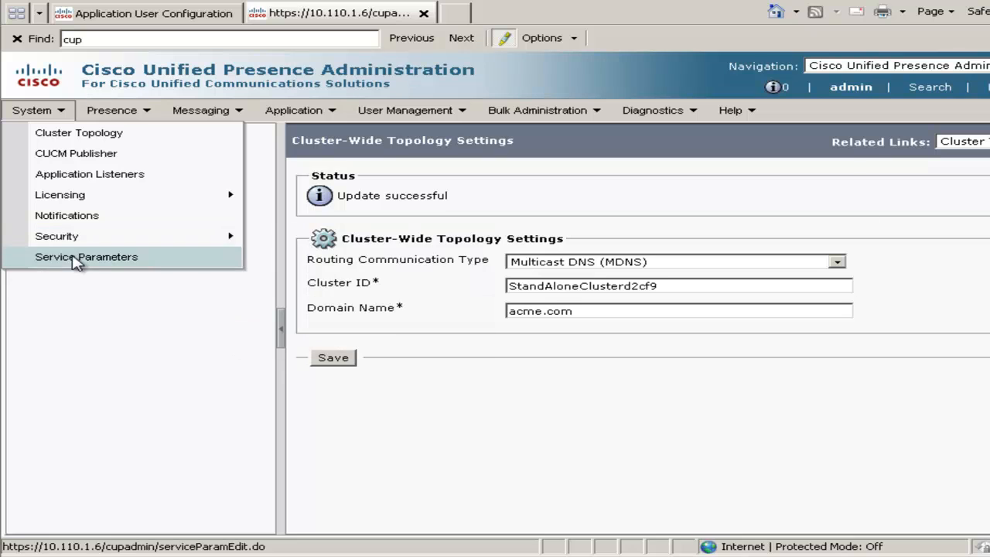
{"action": "left_click", "coordinate": [137, 255]}
{"action": "left_click", "coordinate": [134, 244]}
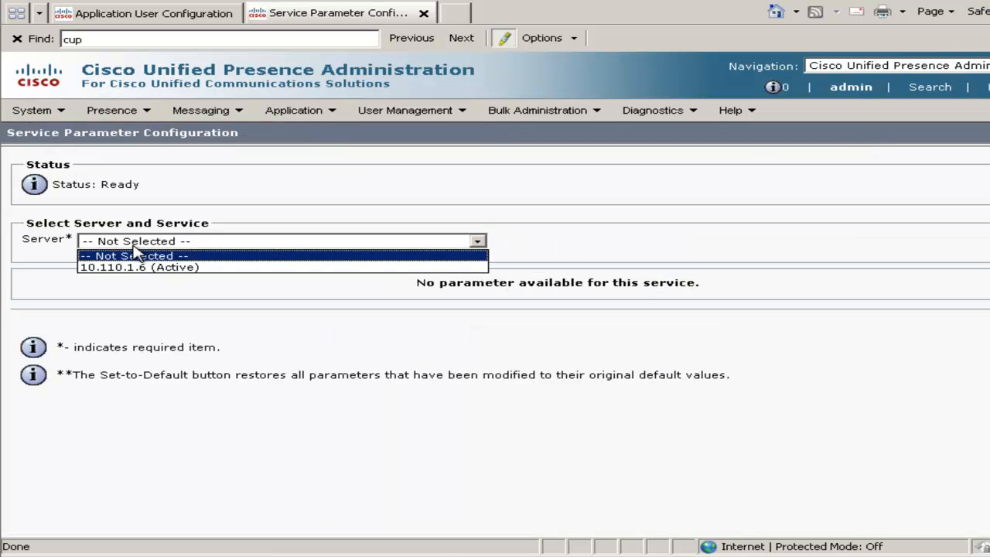
{"action": "left_click", "coordinate": [141, 266]}
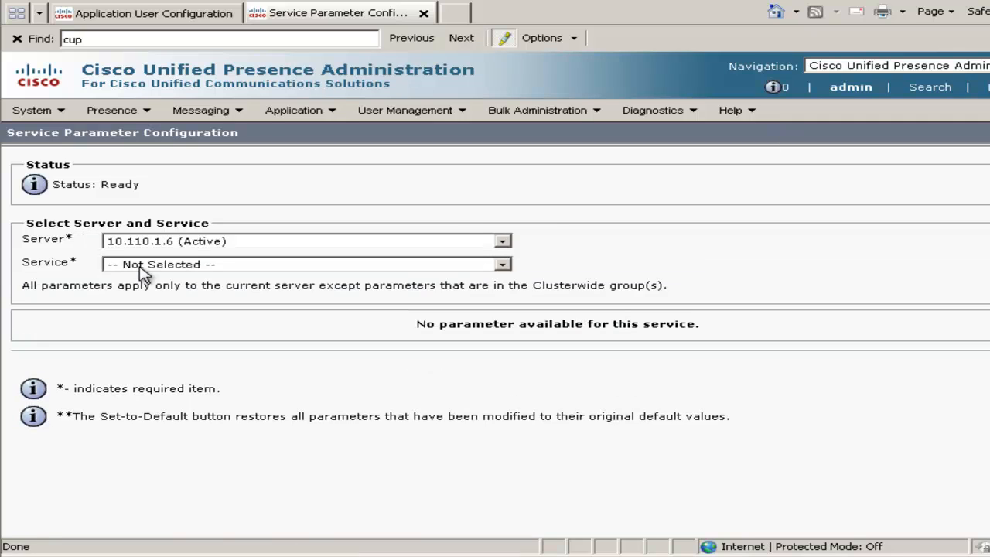
{"action": "left_click", "coordinate": [143, 267]}
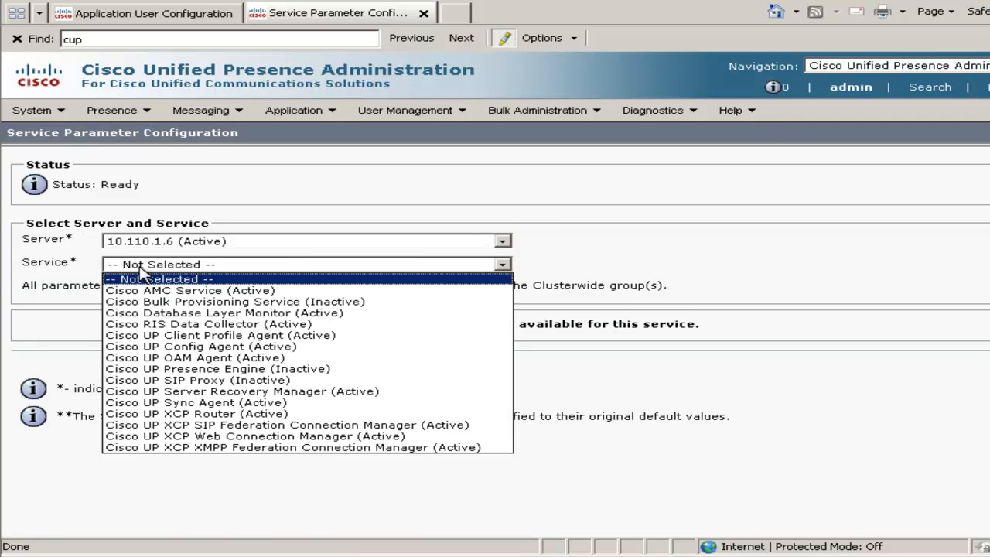
{"action": "left_click", "coordinate": [187, 383]}
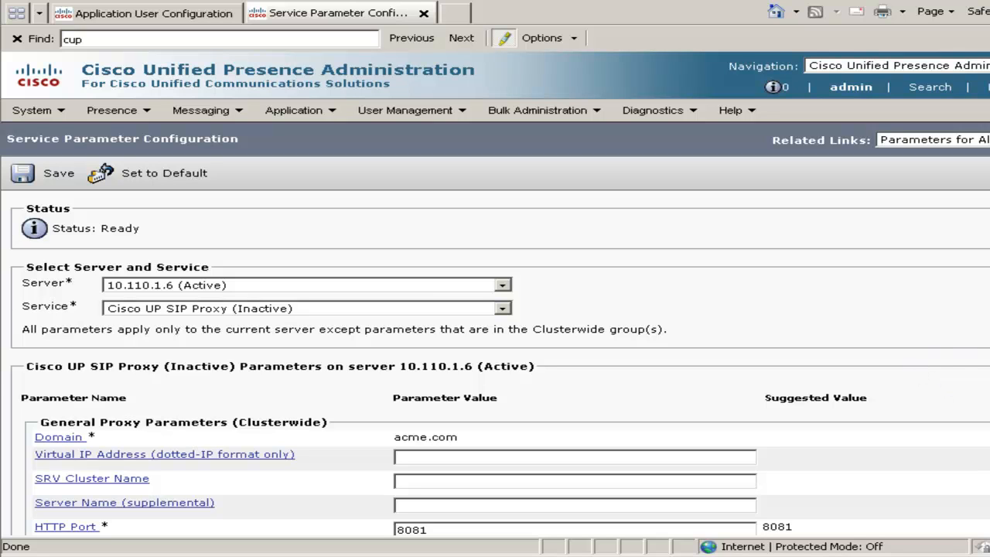
Set the SIP Proxy's Federation Routing CUP FQDN to cup.acme.com and save the parameters, accepting the restart warning.
{"action": "scroll", "coordinate": [495, 363], "scroll_direction": "down", "scroll_amount": 3}
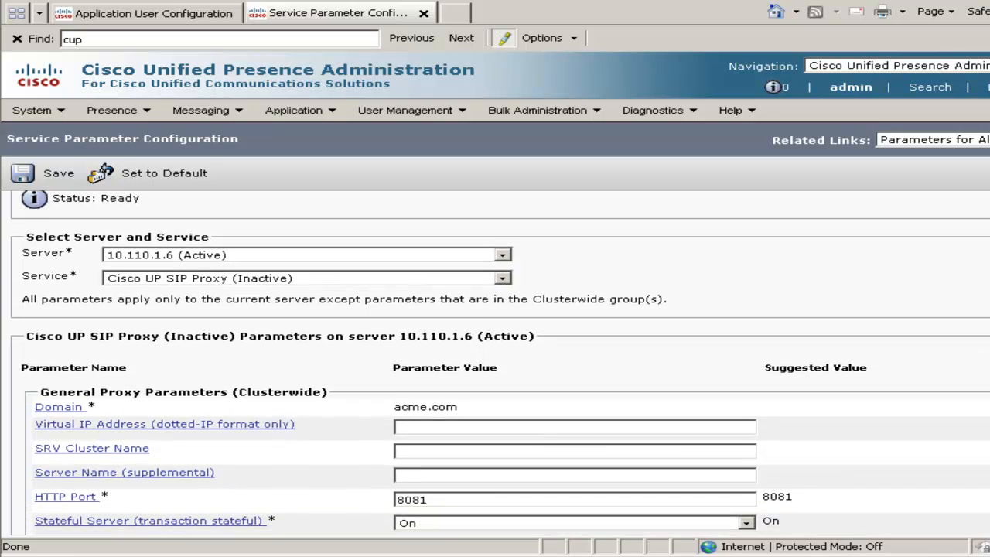
{"action": "scroll", "coordinate": [495, 363], "scroll_direction": "down", "scroll_amount": 10}
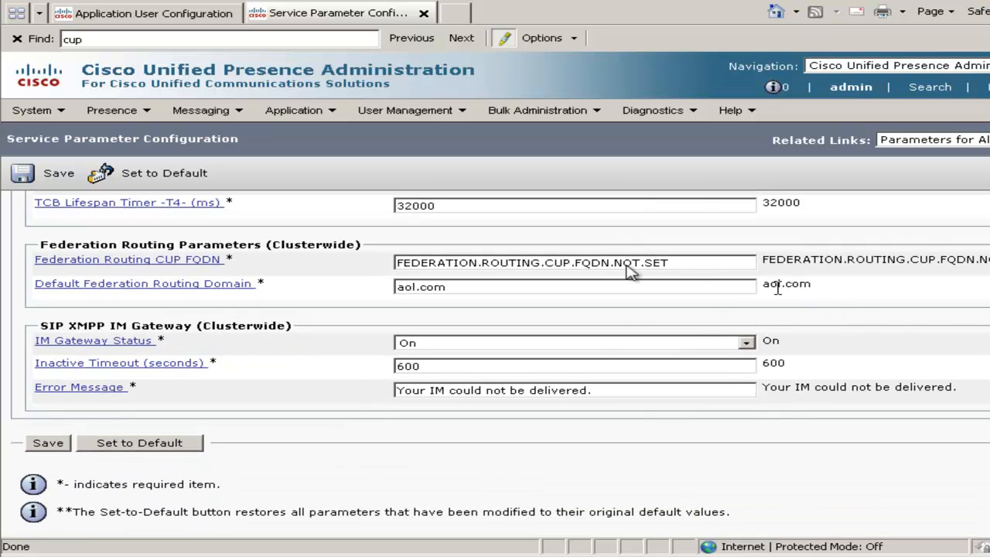
{"action": "left_click", "coordinate": [666, 263]}
{"action": "left_click_drag", "start_coordinate": [588, 263], "coordinate": [360, 251]}
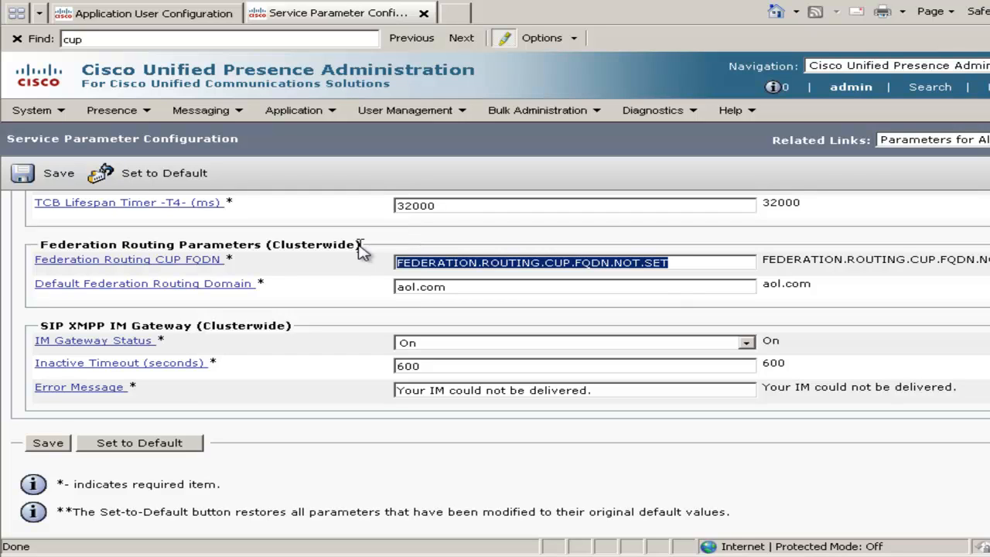
{"action": "type", "text": "cup.acme.com"}
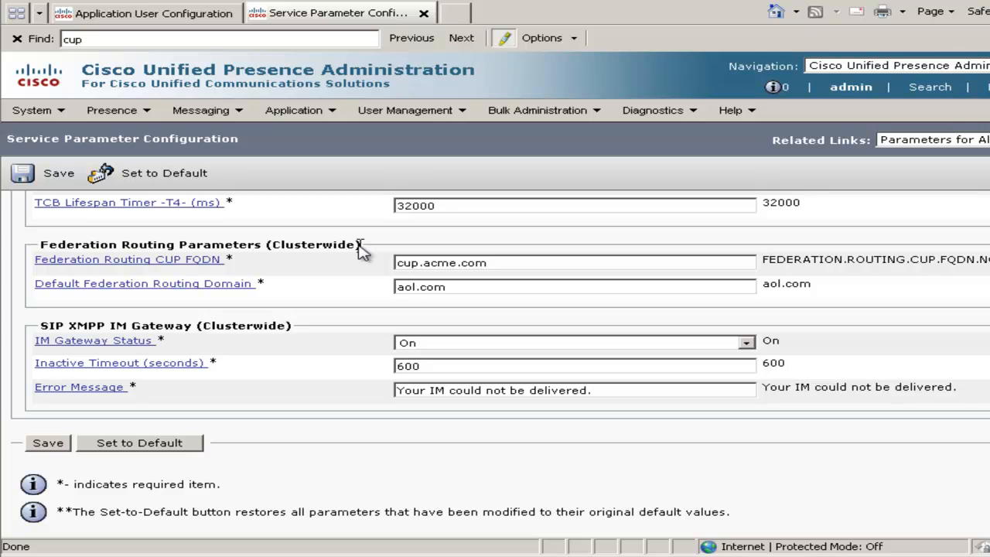
{"action": "left_click", "coordinate": [61, 179]}
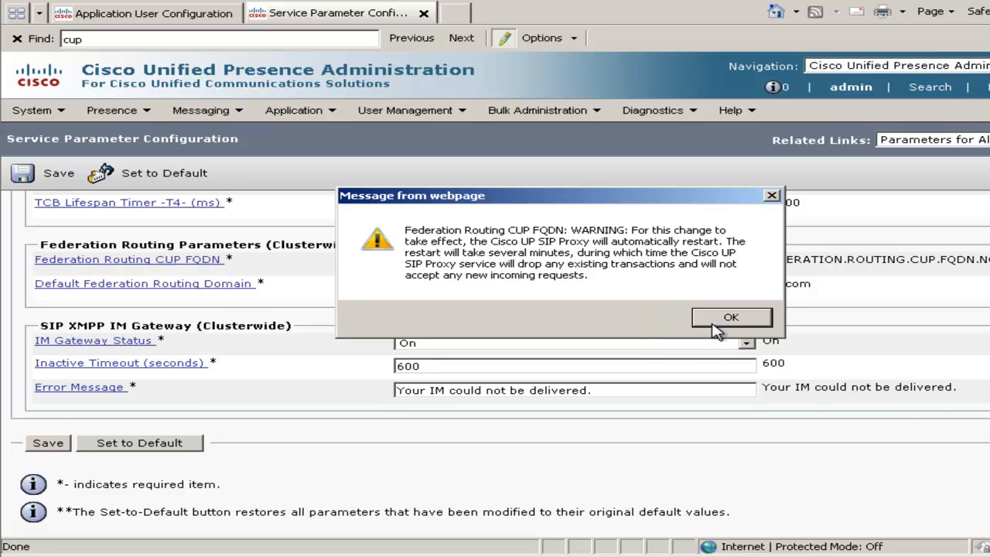
{"action": "left_click", "coordinate": [713, 324]}
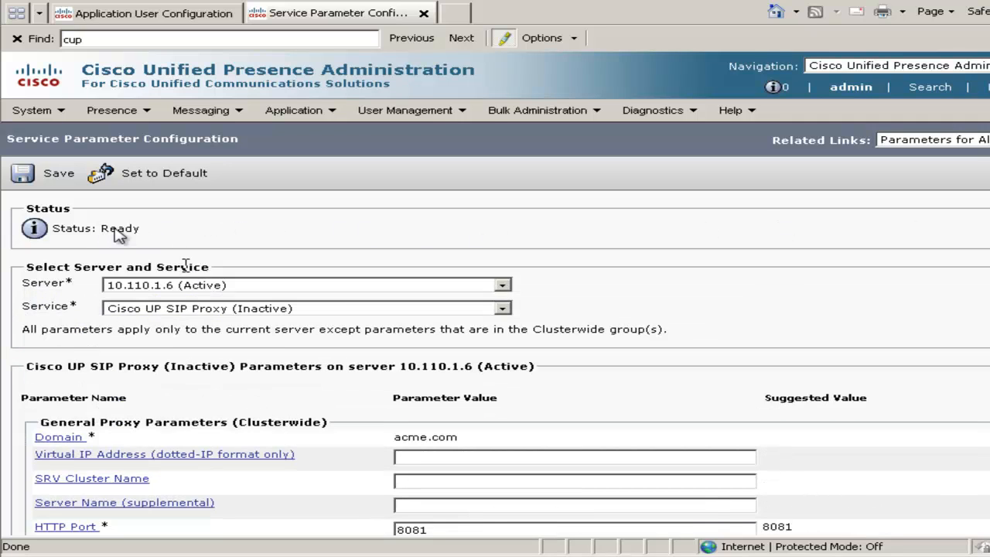
{"action": "left_click", "coordinate": [73, 184]}
Open the Presence Gateways list and start adding a new presence gateway.
{"action": "mouse_move", "coordinate": [94, 114]}
{"action": "left_click", "coordinate": [117, 157]}
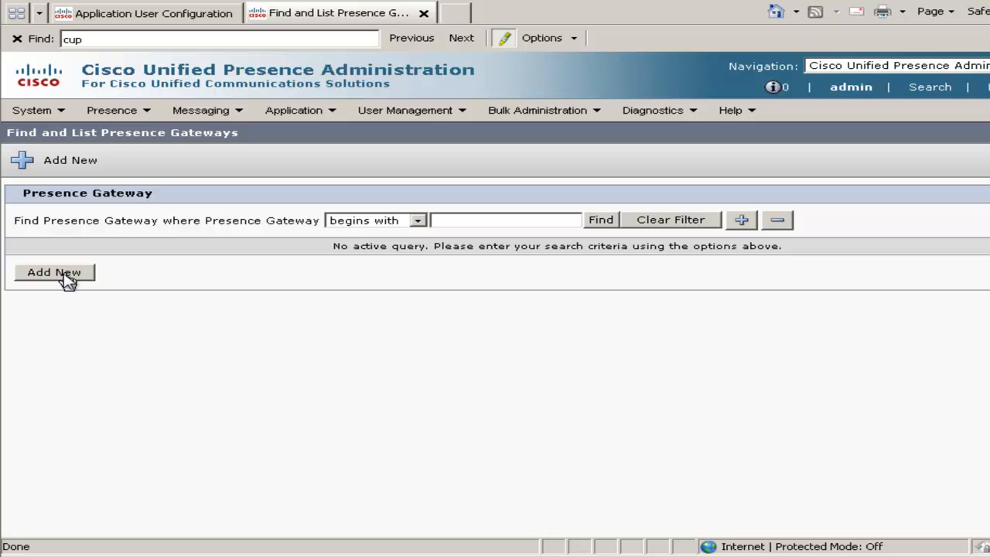
{"action": "left_click", "coordinate": [64, 275]}
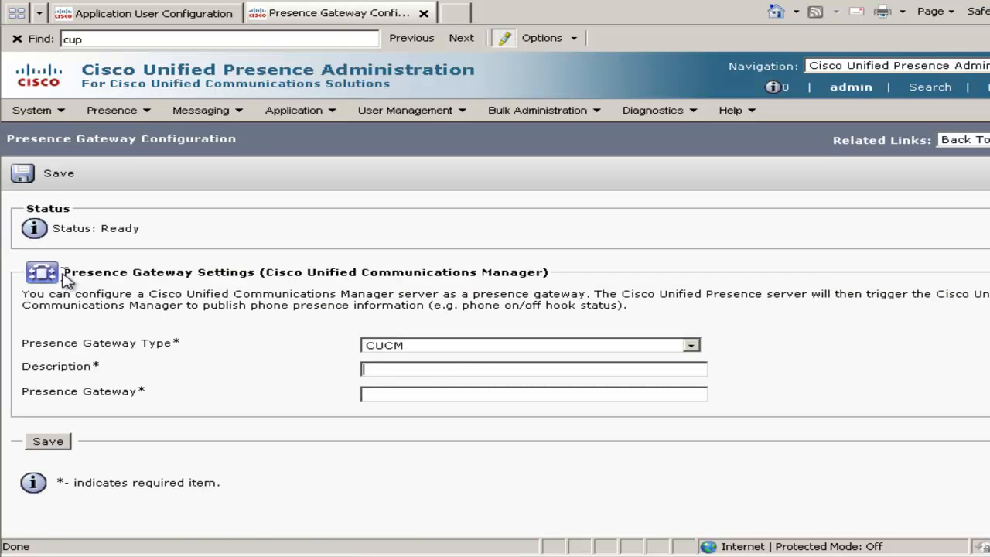
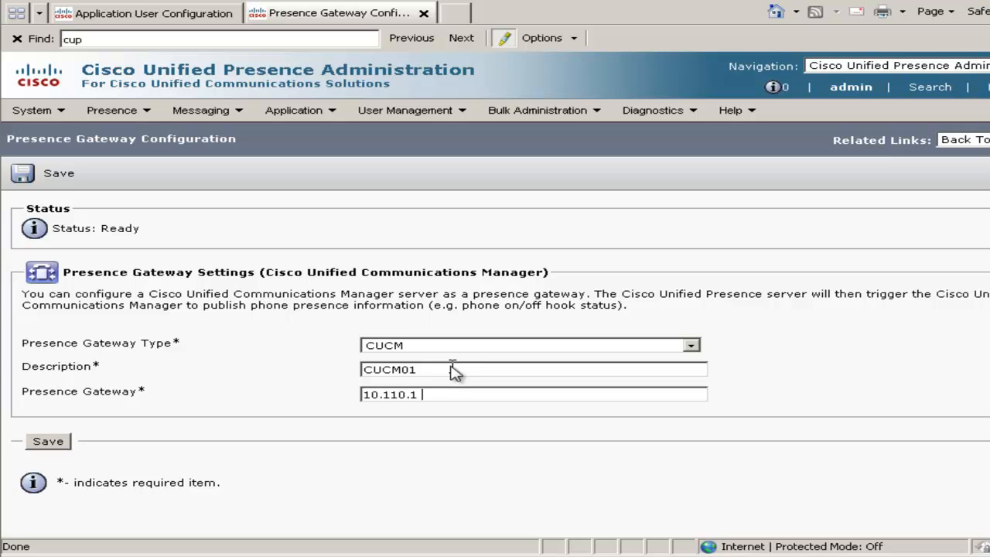
Save the new CUCM presence gateway with description CUCM01 and gateway address 10.110.1.3.
{"action": "left_click", "coordinate": [48, 442]}
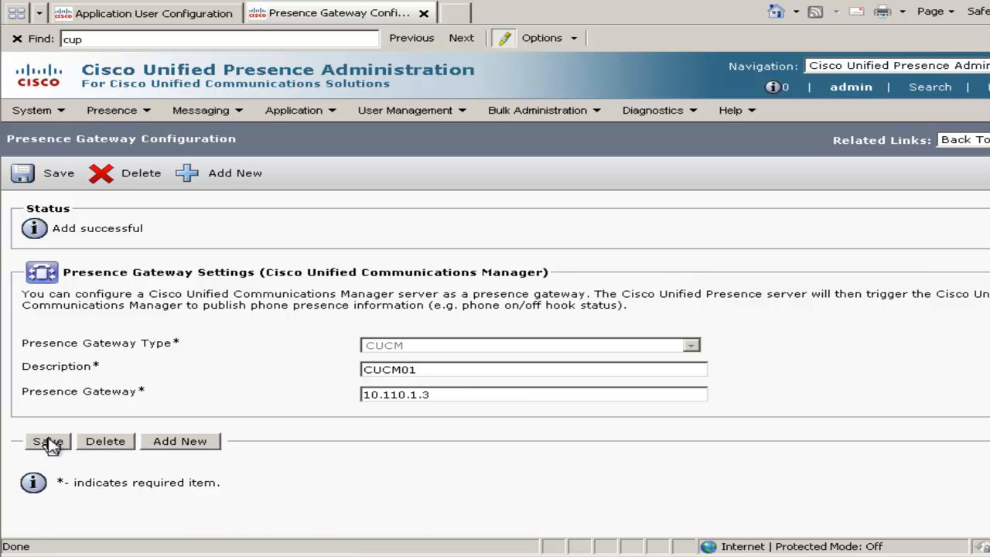
Set the Primary TFTP Server to 10.110.1.3 in the Cisco Unified Personal Communicator settings and save.
{"action": "left_click", "coordinate": [293, 112]}
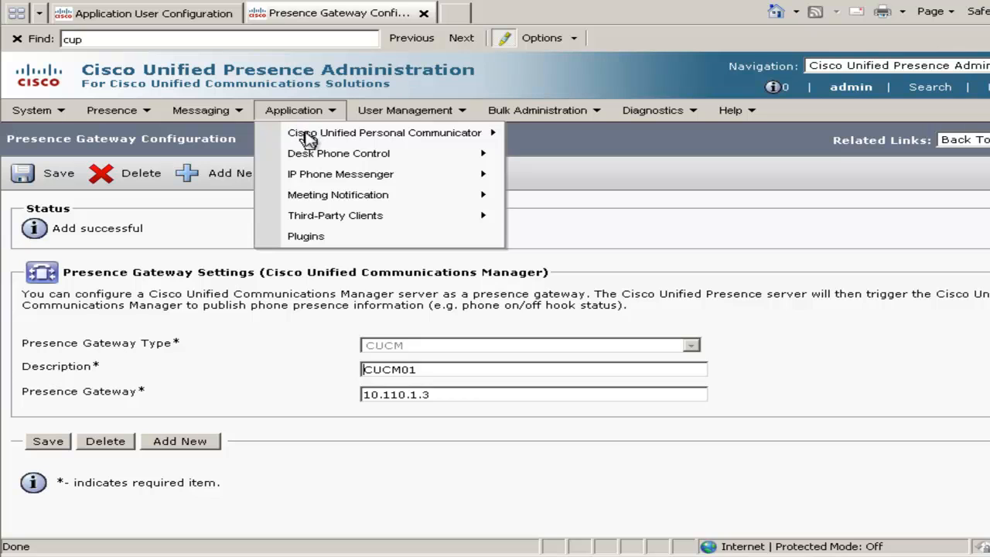
{"action": "mouse_move", "coordinate": [344, 134]}
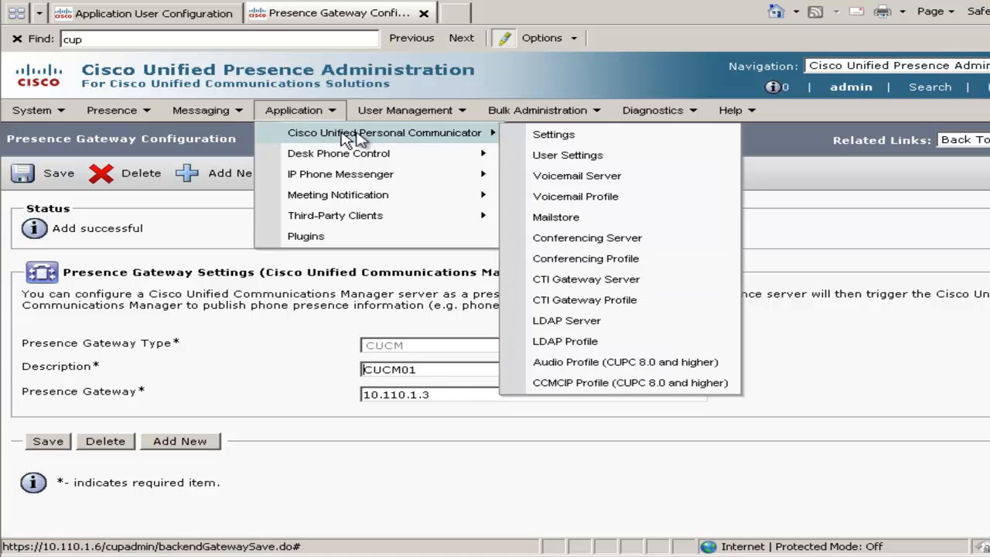
{"action": "left_click", "coordinate": [551, 136]}
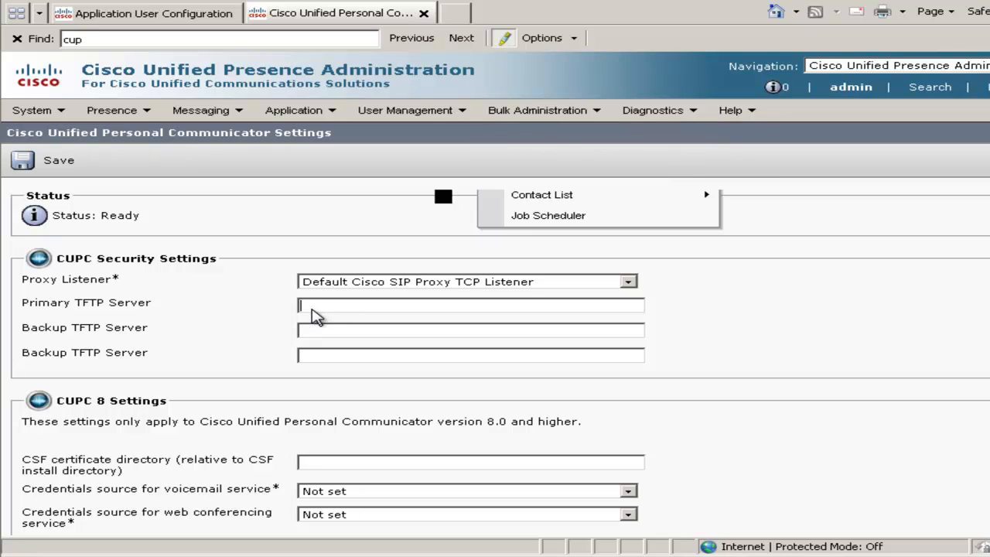
{"action": "type", "text": "10.110.1.3"}
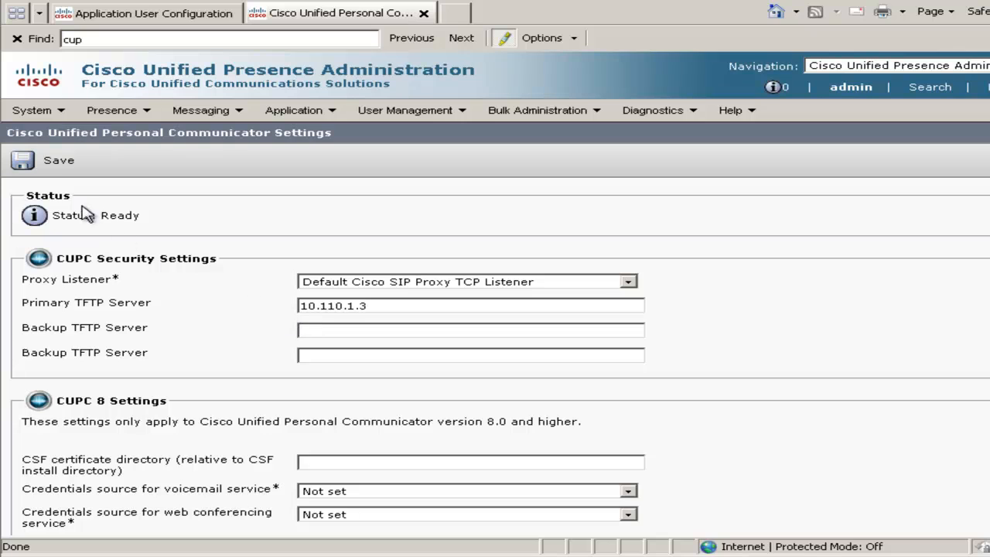
{"action": "left_click", "coordinate": [56, 161]}
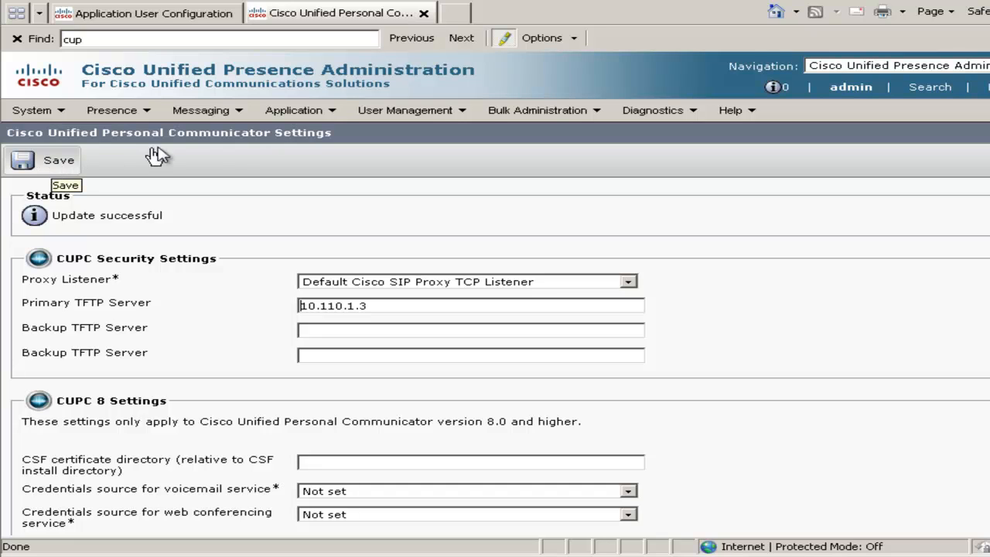
Add and save a Personal Communicator LDAP server named MSAD with IP address 10.110.1.2, port 389 and protocol TCP.
{"action": "left_click", "coordinate": [317, 112]}
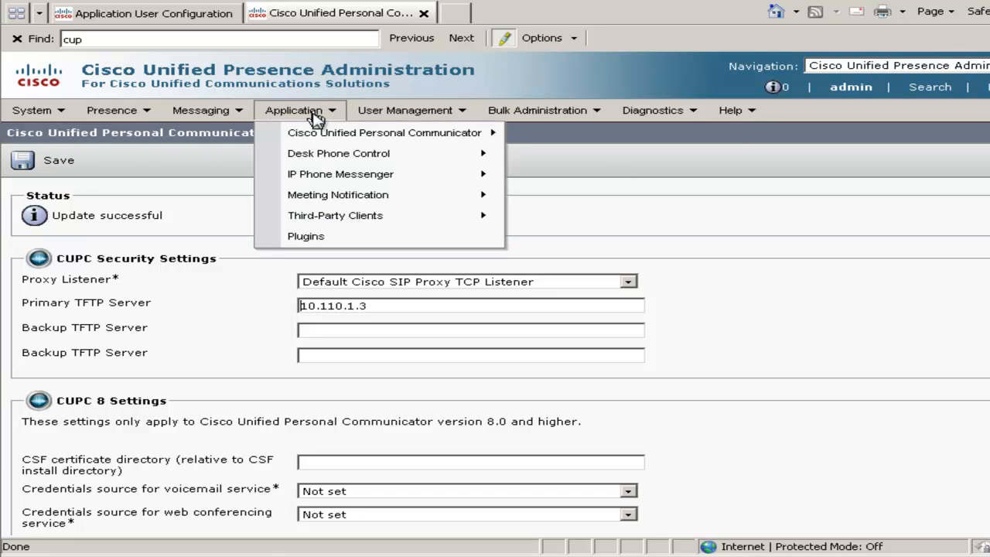
{"action": "mouse_move", "coordinate": [331, 139]}
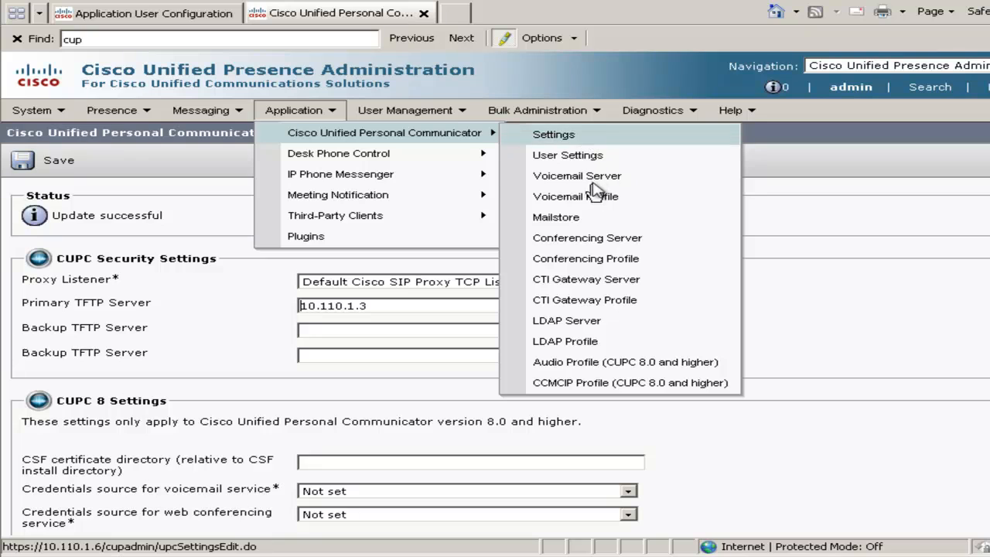
{"action": "left_click", "coordinate": [571, 325]}
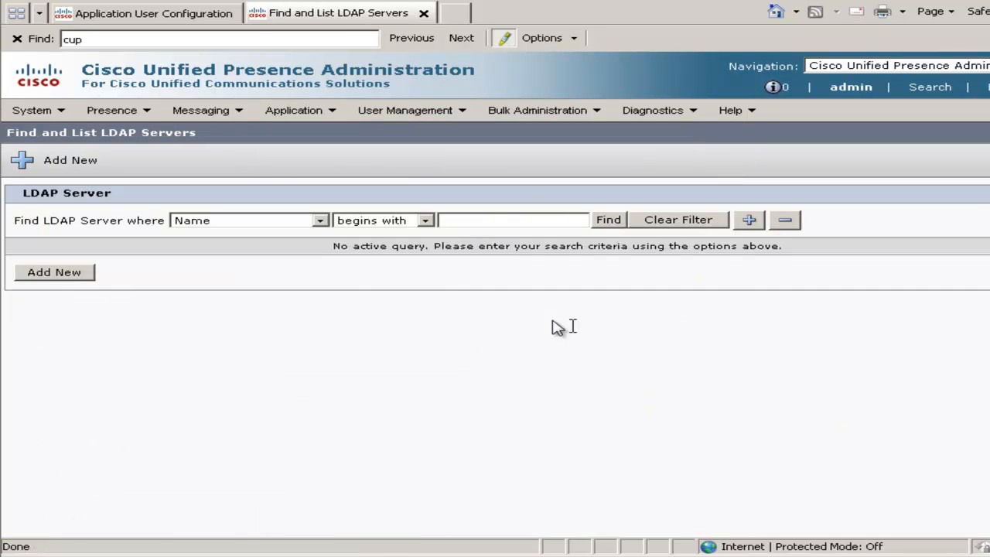
{"action": "left_click", "coordinate": [34, 276]}
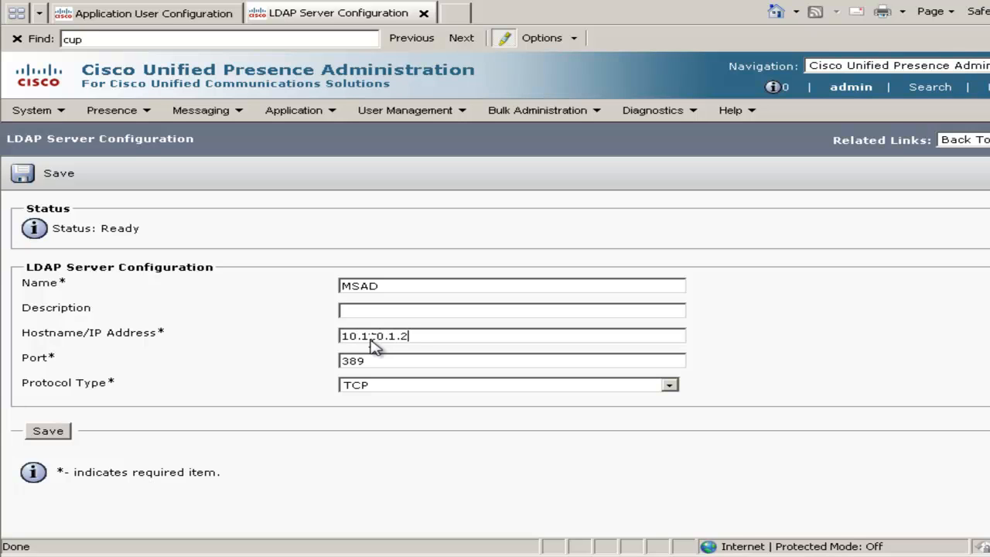
{"action": "left_click", "coordinate": [66, 434]}
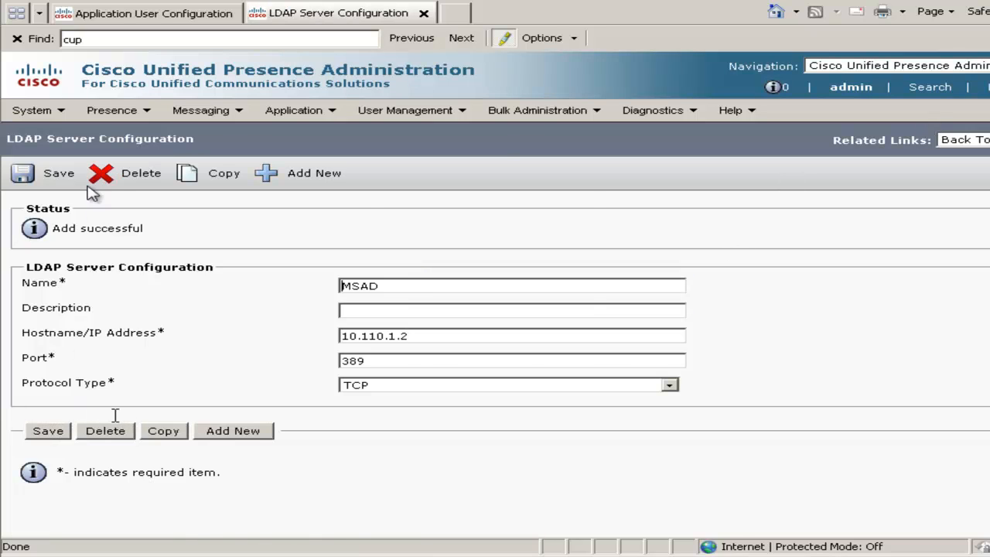
Start a new LDAP profile named cup-ldap-p with bind DN cn=Administrator,cn=Users,dc=acme,dc=com, and enter and confirm the bind password.
{"action": "mouse_move", "coordinate": [297, 113]}
{"action": "mouse_move", "coordinate": [322, 138]}
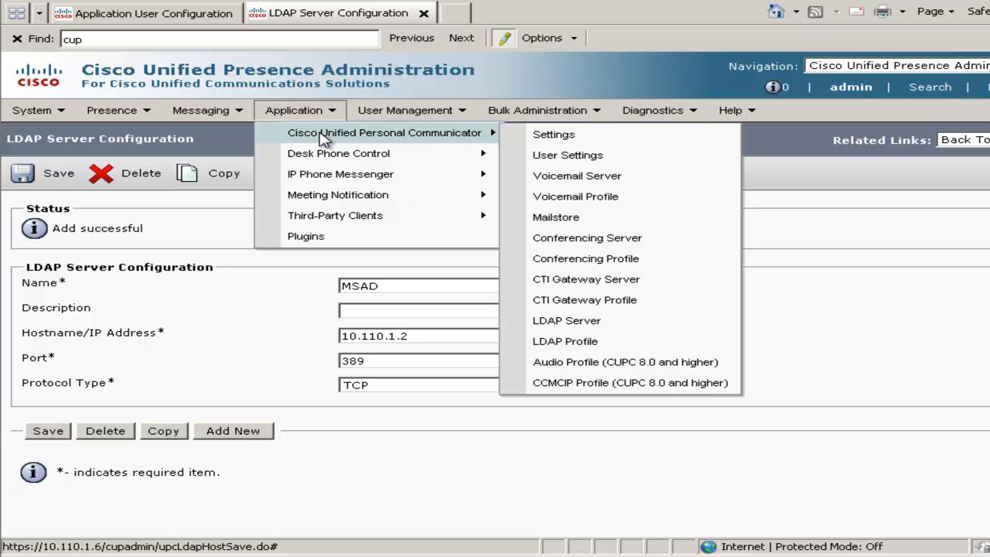
{"action": "left_click", "coordinate": [576, 344]}
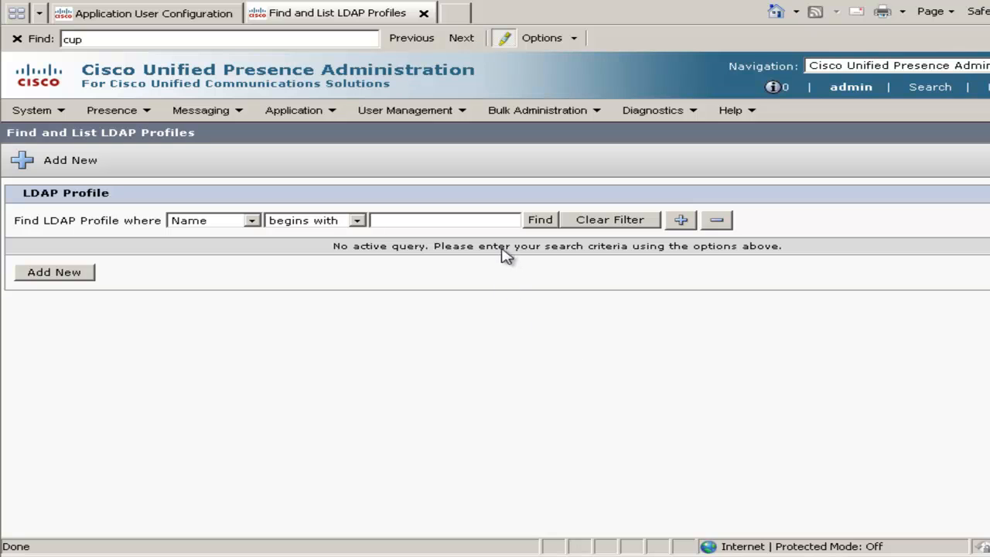
{"action": "left_click", "coordinate": [67, 283]}
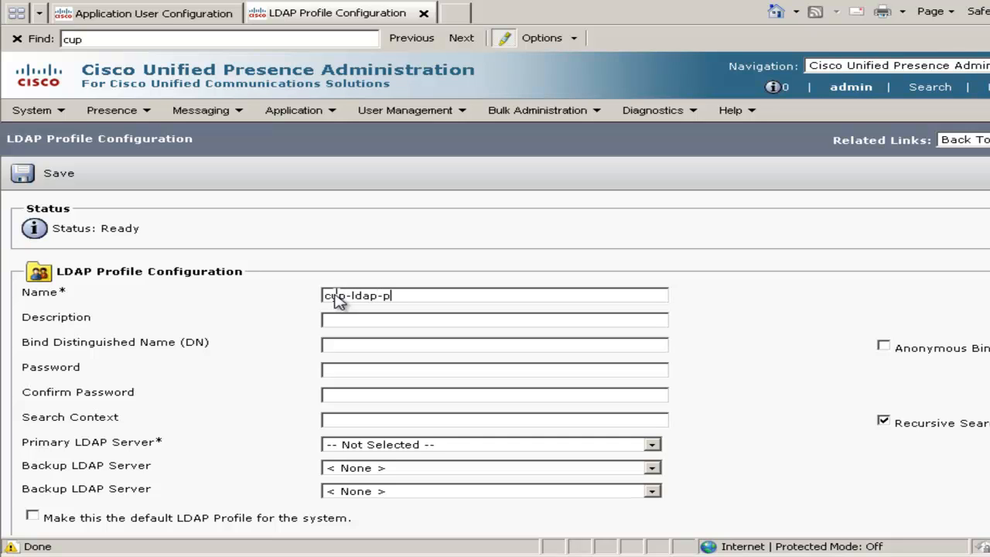
{"action": "right_click", "coordinate": [344, 346]}
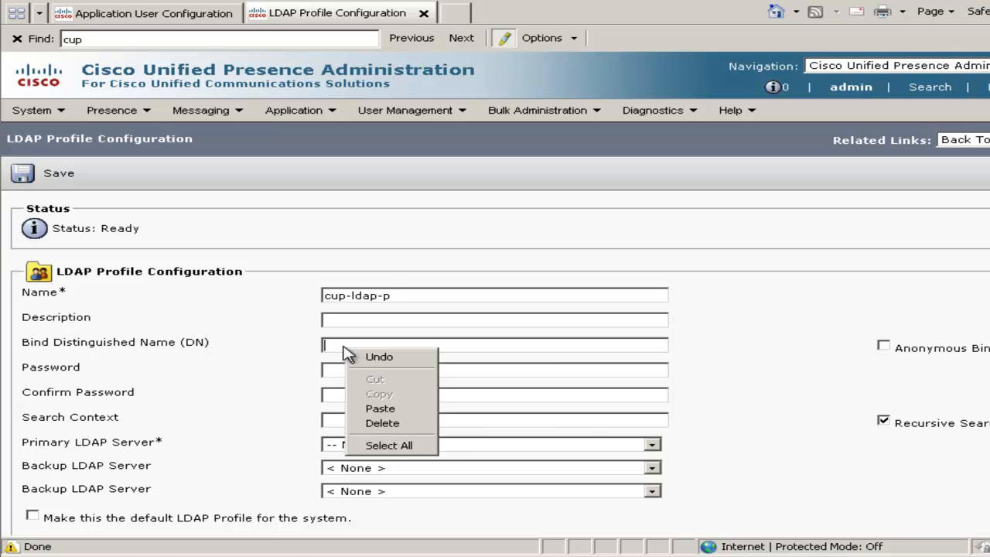
{"action": "left_click", "coordinate": [364, 405]}
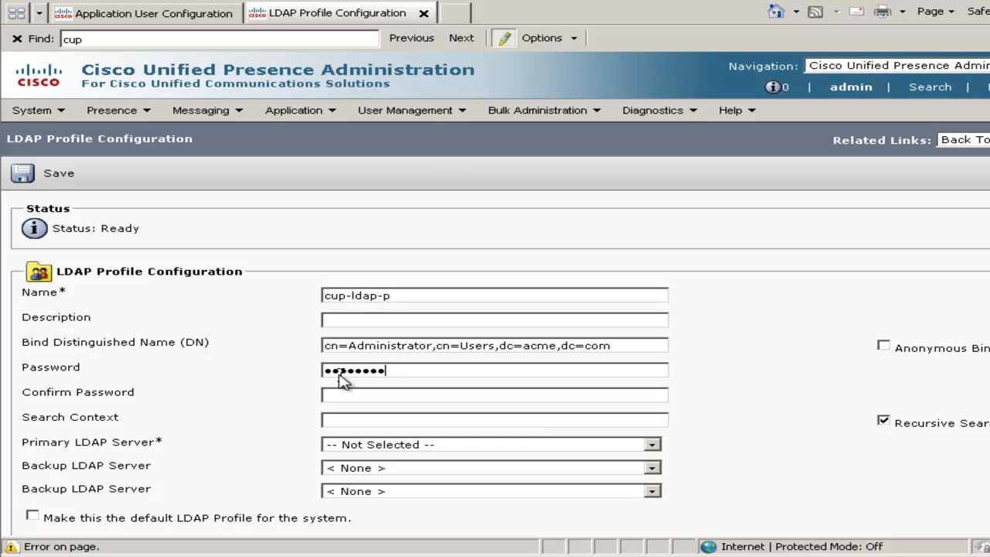
Set the LDAP profile's search context to cn=Users,dc=acme,dc=com by pasting the bind DN and removing its Administrator part.
{"action": "right_click", "coordinate": [328, 424]}
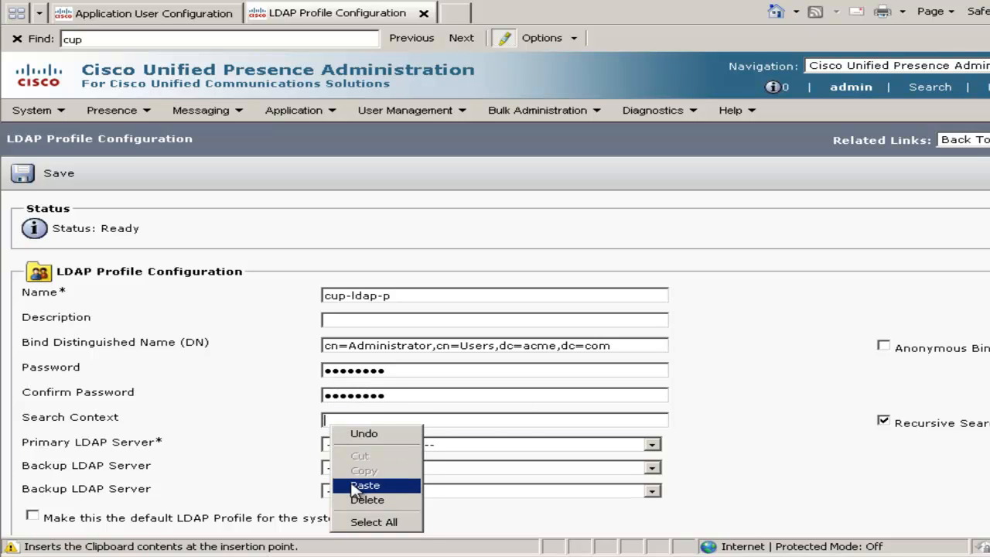
{"action": "left_click", "coordinate": [356, 484]}
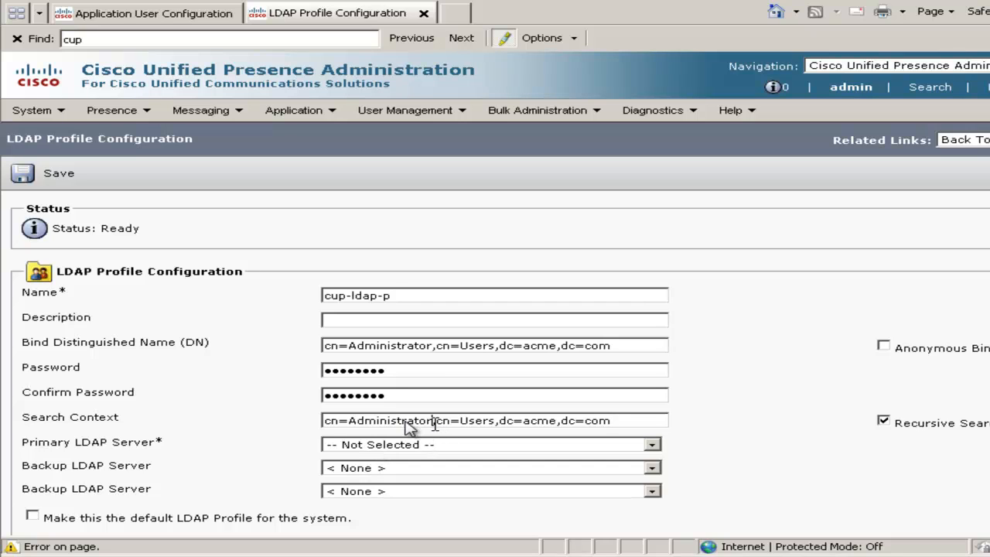
{"action": "left_click_drag", "start_coordinate": [432, 421], "coordinate": [233, 395]}
{"action": "key", "text": "Delete"}
{"action": "key", "text": "Delete"}
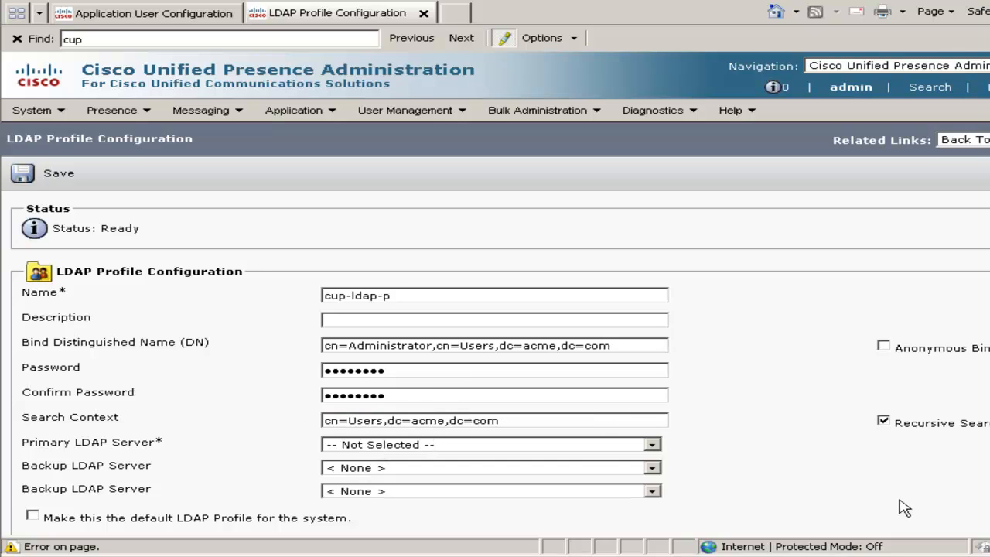
Choose MSAD as the primary LDAP server and make this the system's default LDAP profile, accepting the notice.
{"action": "left_click", "coordinate": [460, 451]}
{"action": "left_click", "coordinate": [368, 469]}
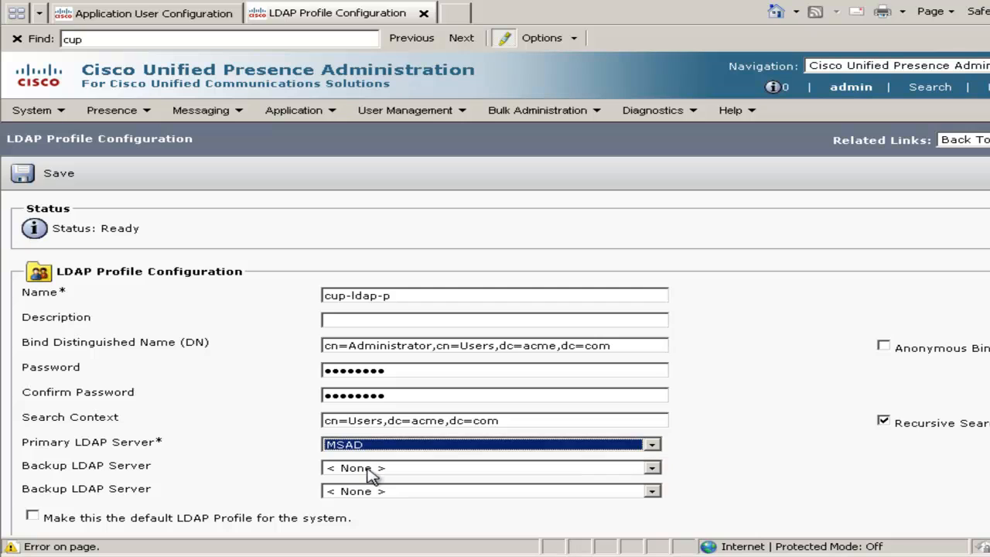
{"action": "left_click", "coordinate": [32, 517]}
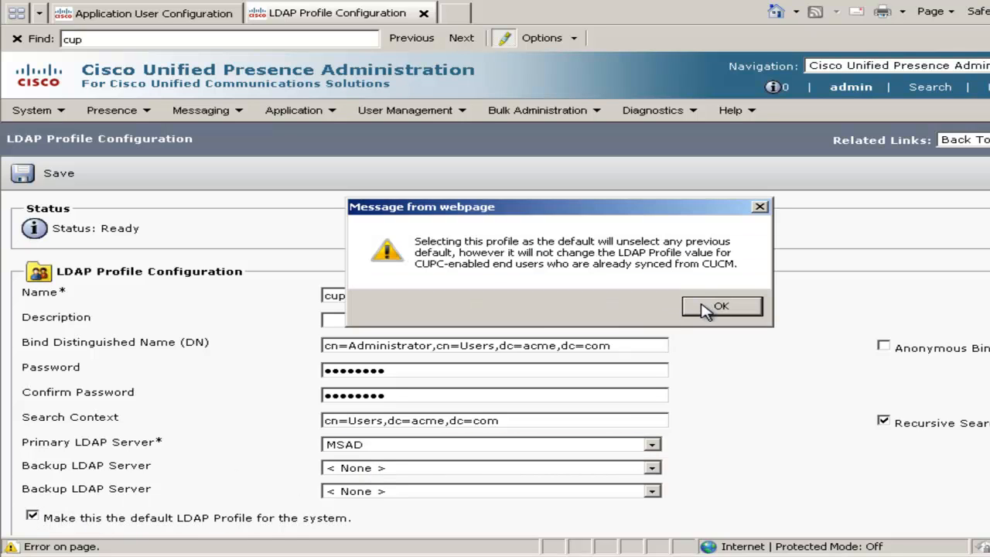
{"action": "left_click", "coordinate": [705, 308]}
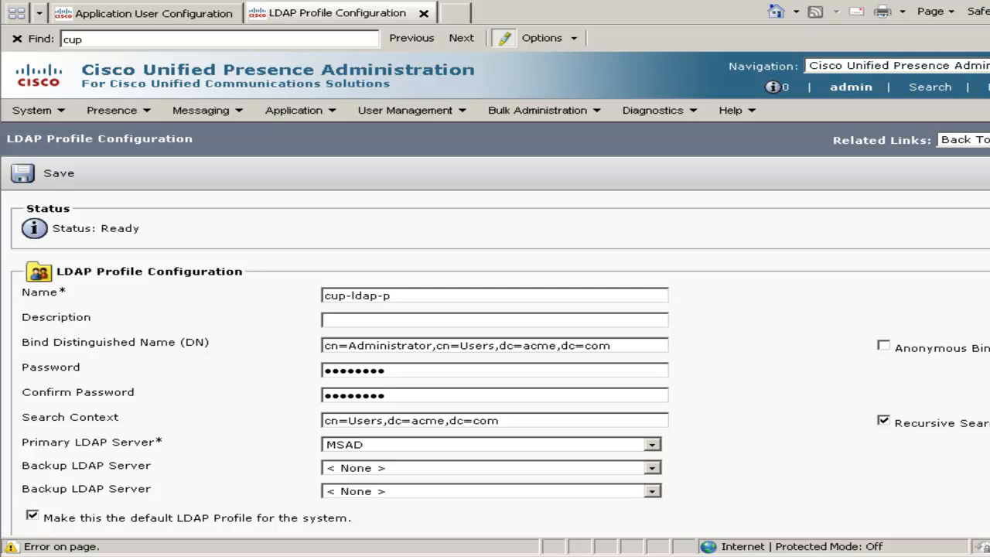
Add user1 and user2 to the LDAP profile and save it.
{"action": "scroll", "coordinate": [173, 514], "scroll_direction": "down", "scroll_amount": 3}
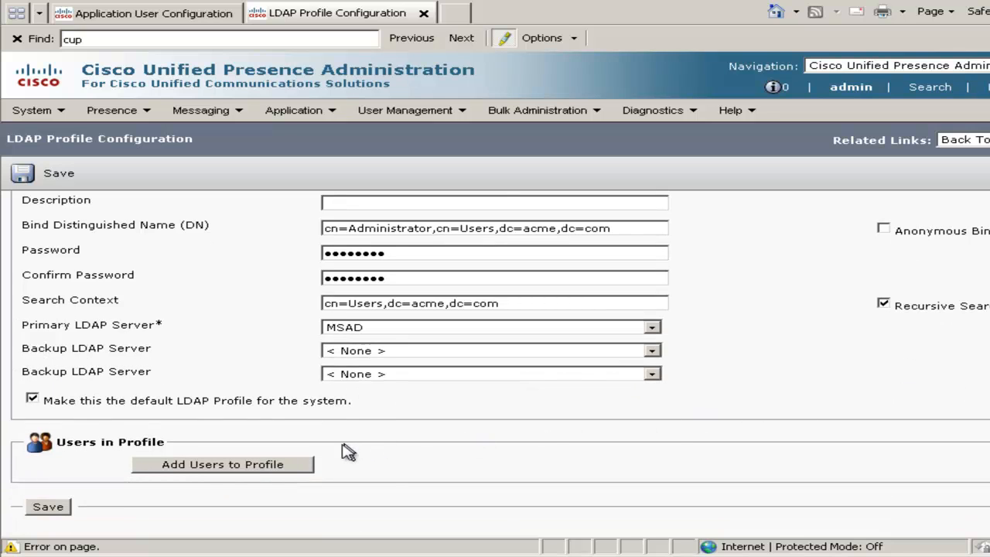
{"action": "left_click", "coordinate": [270, 467]}
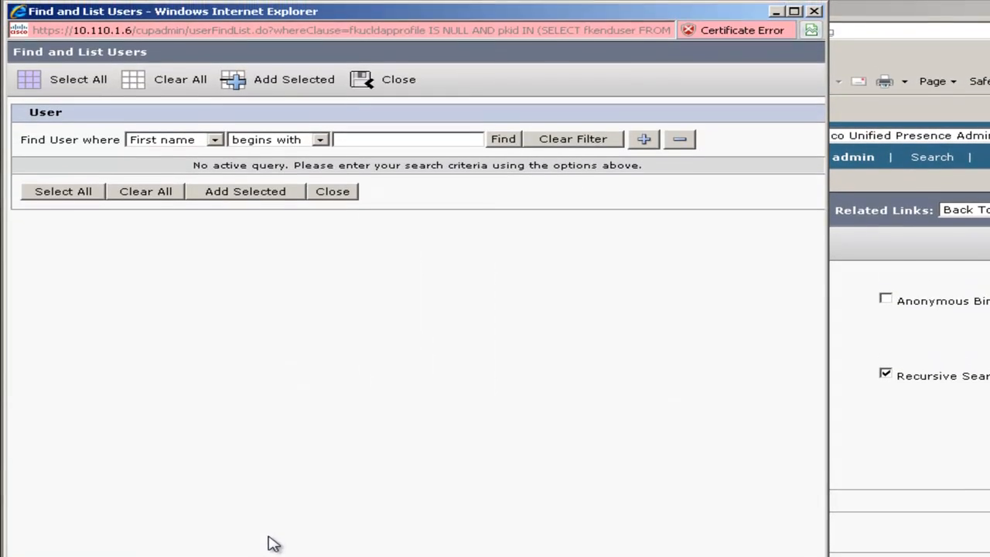
{"action": "left_click", "coordinate": [503, 142]}
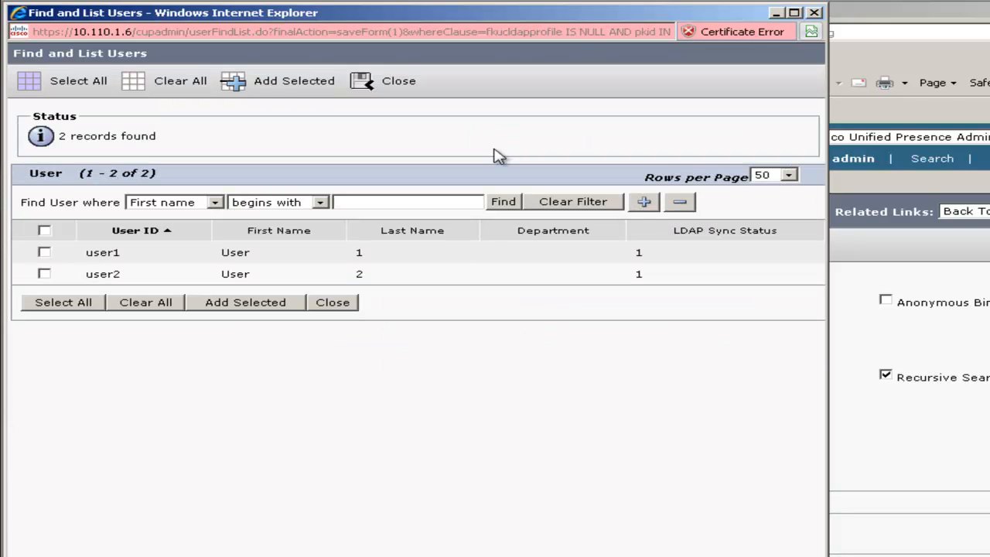
{"action": "left_click", "coordinate": [45, 253]}
{"action": "left_click", "coordinate": [44, 275]}
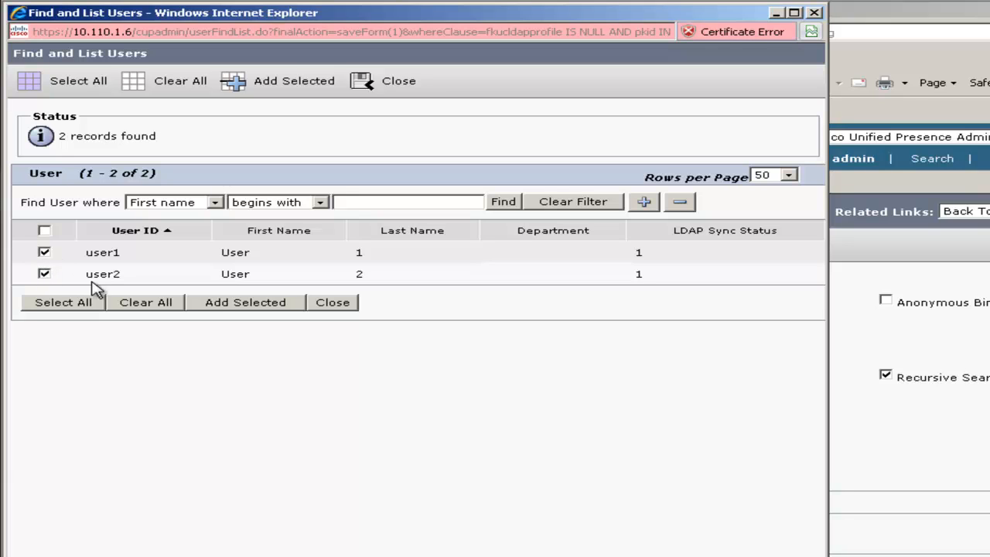
{"action": "left_click", "coordinate": [248, 304]}
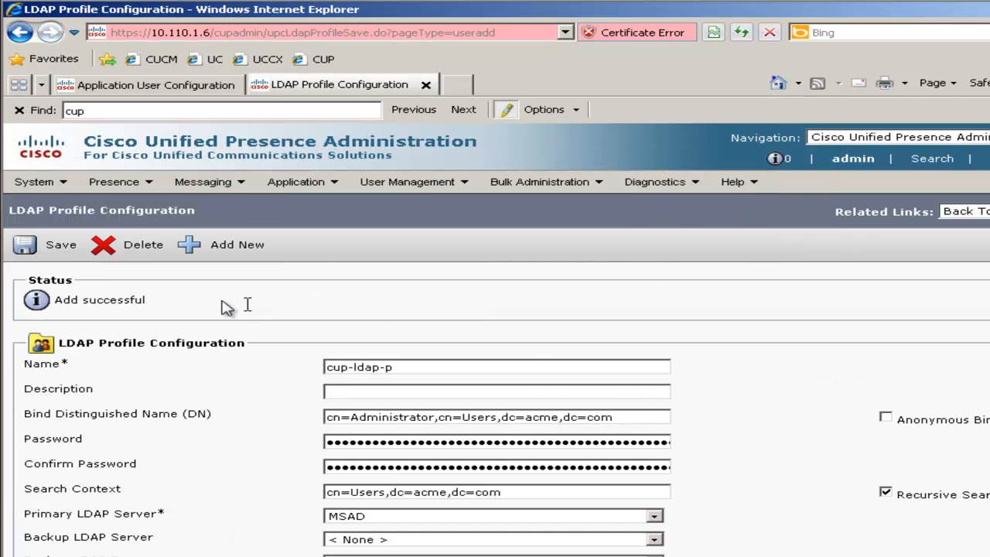
{"action": "left_click", "coordinate": [50, 254]}
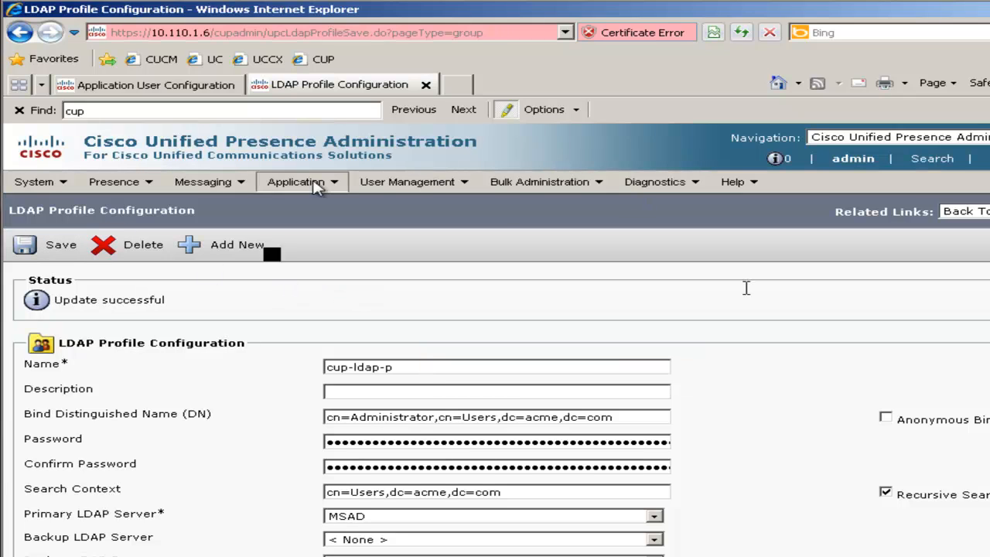
Open the CTI gateway profile Default_cti_tcp_profile_synced_000 and make it the system default, accepting the notice.
{"action": "left_click", "coordinate": [314, 185]}
{"action": "mouse_move", "coordinate": [338, 207]}
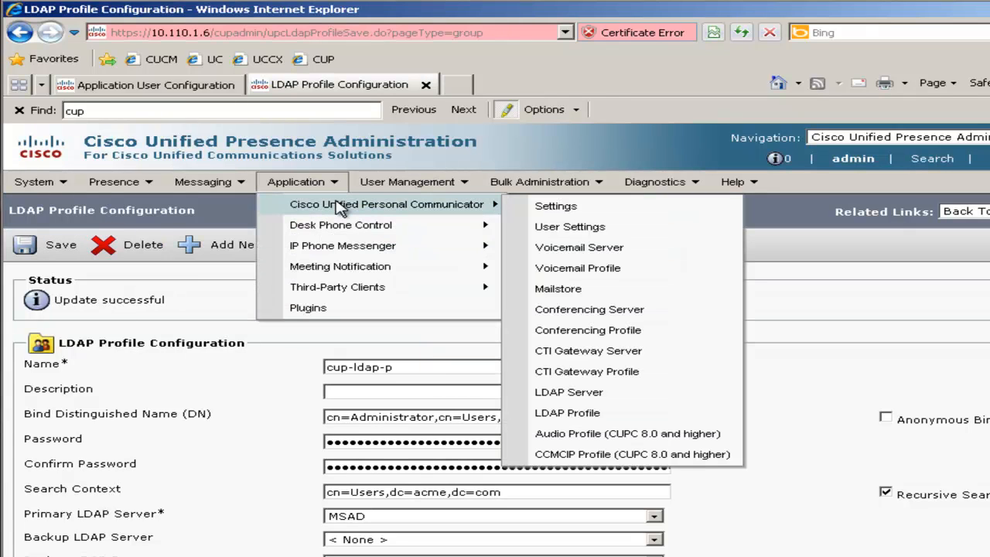
{"action": "left_click", "coordinate": [580, 371]}
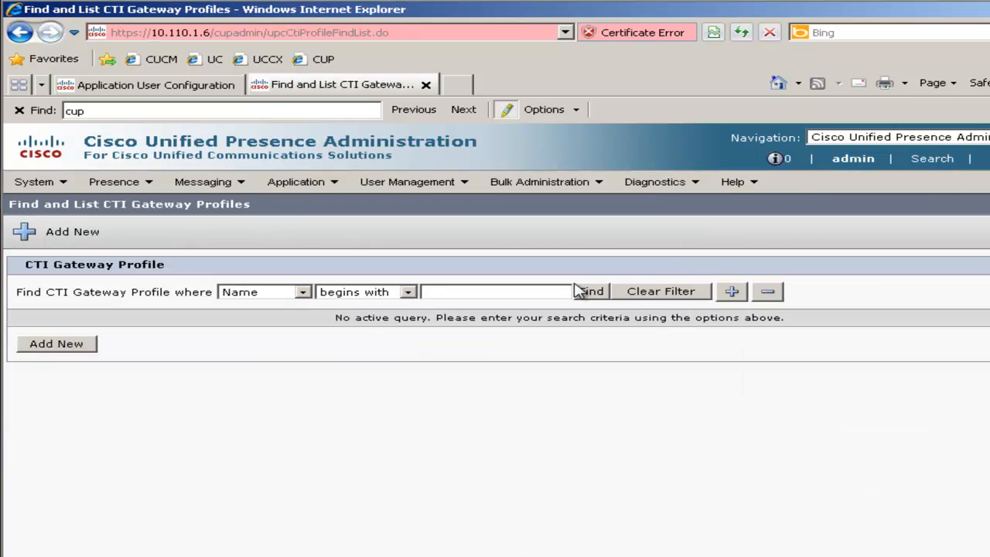
{"action": "left_click", "coordinate": [584, 292]}
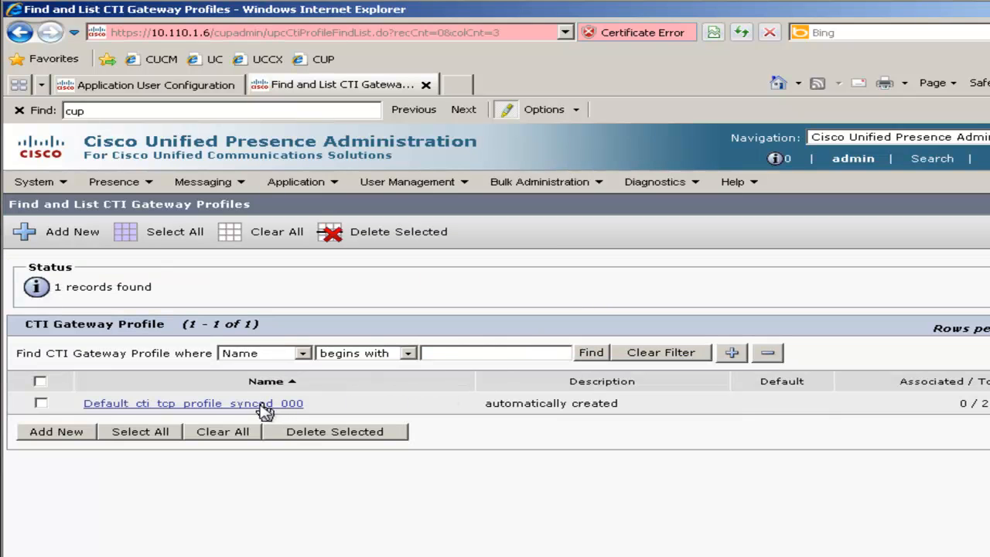
{"action": "left_click", "coordinate": [261, 405]}
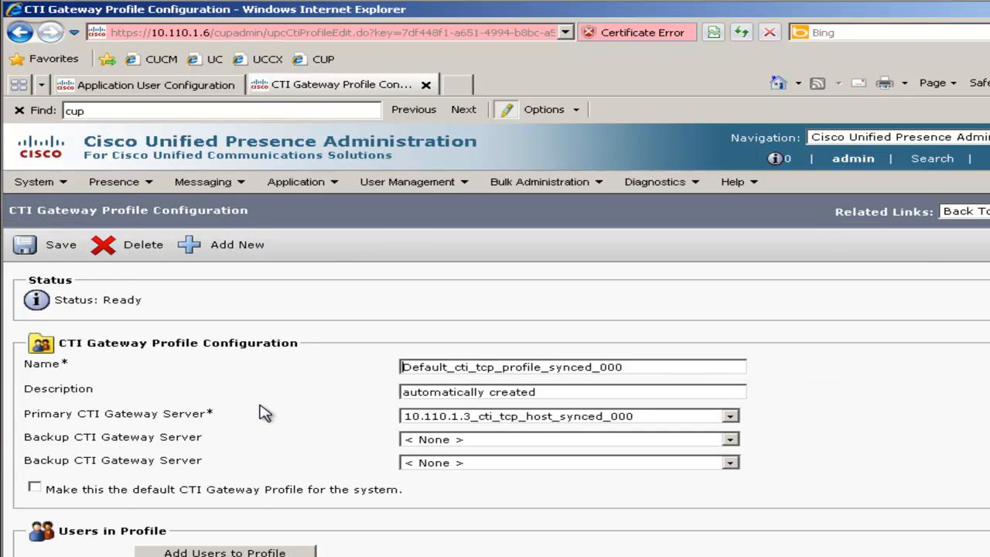
{"action": "left_click", "coordinate": [35, 488]}
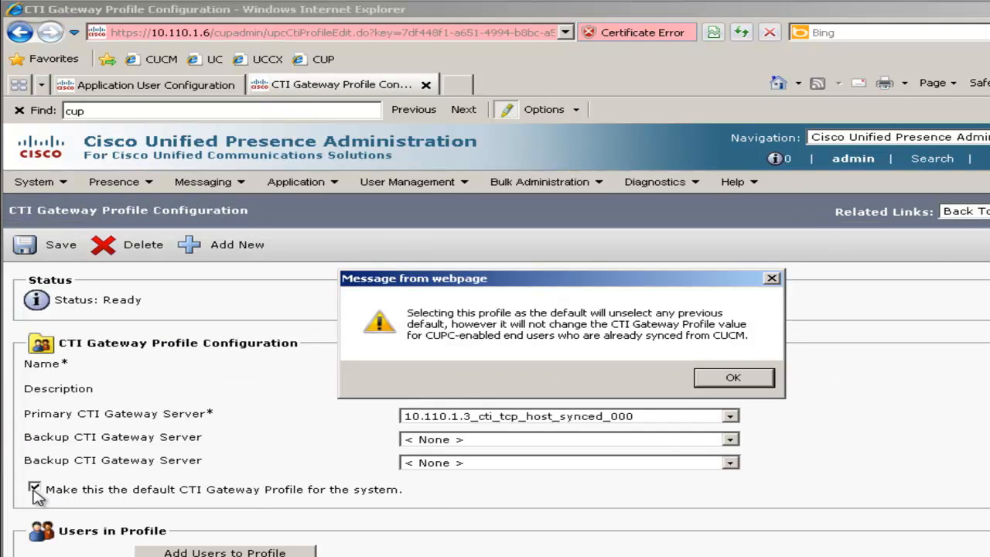
{"action": "left_click", "coordinate": [733, 378]}
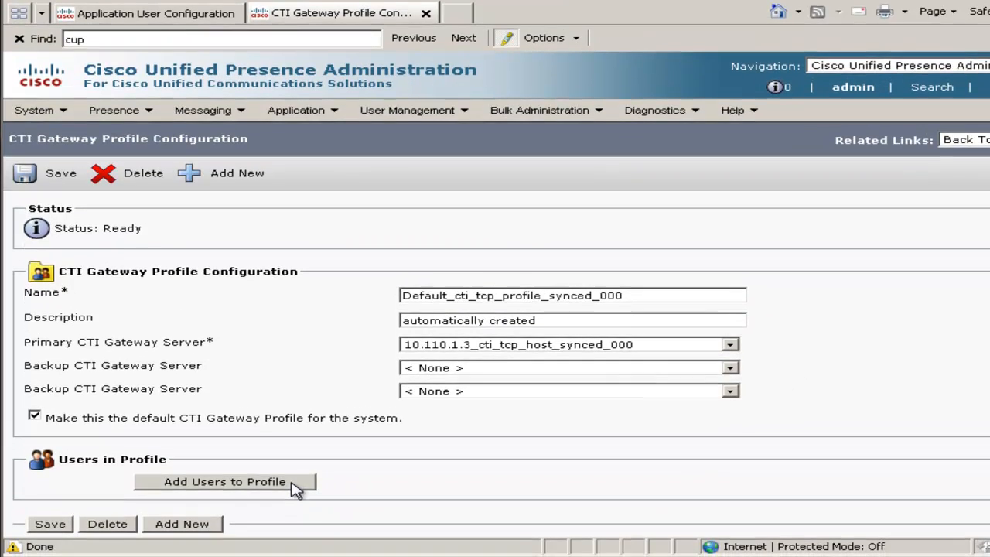
Add user1 and user2 to the default CTI gateway profile and save it.
{"action": "left_click", "coordinate": [296, 488]}
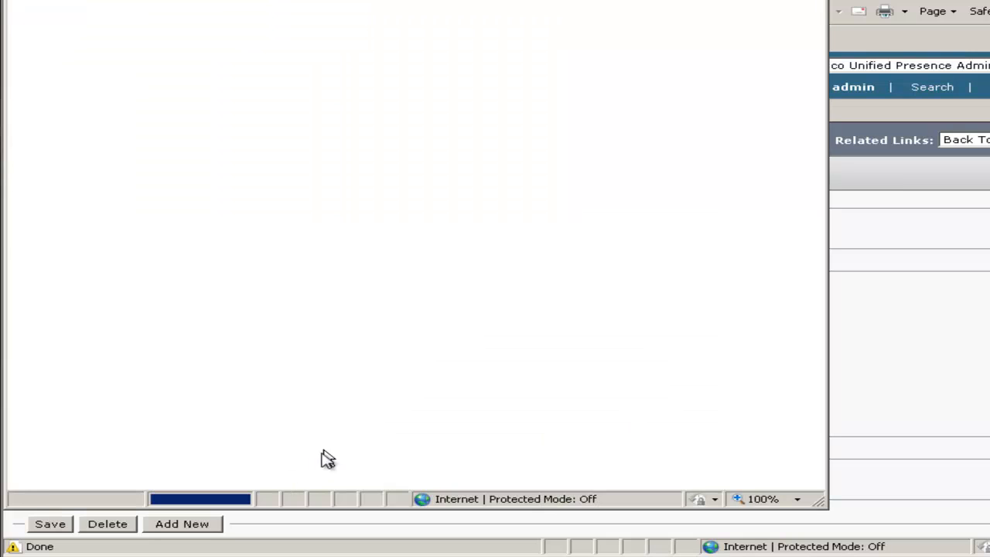
{"action": "left_click", "coordinate": [66, 233]}
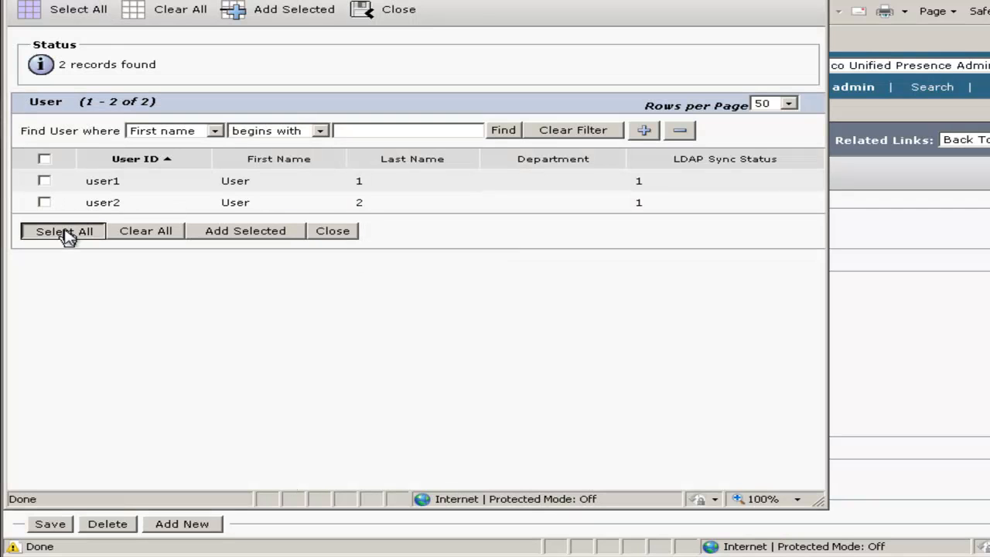
{"action": "left_click", "coordinate": [254, 234]}
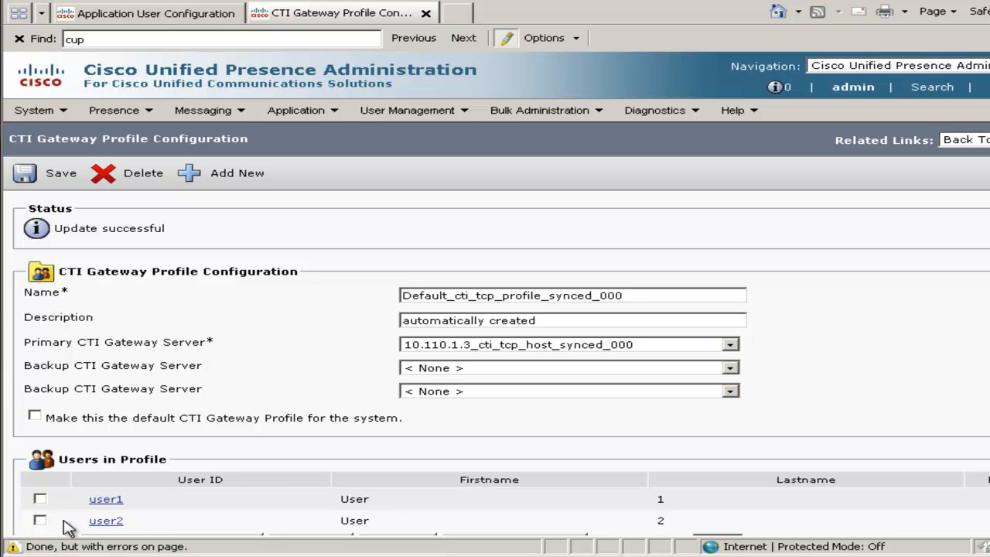
{"action": "left_click", "coordinate": [35, 176]}
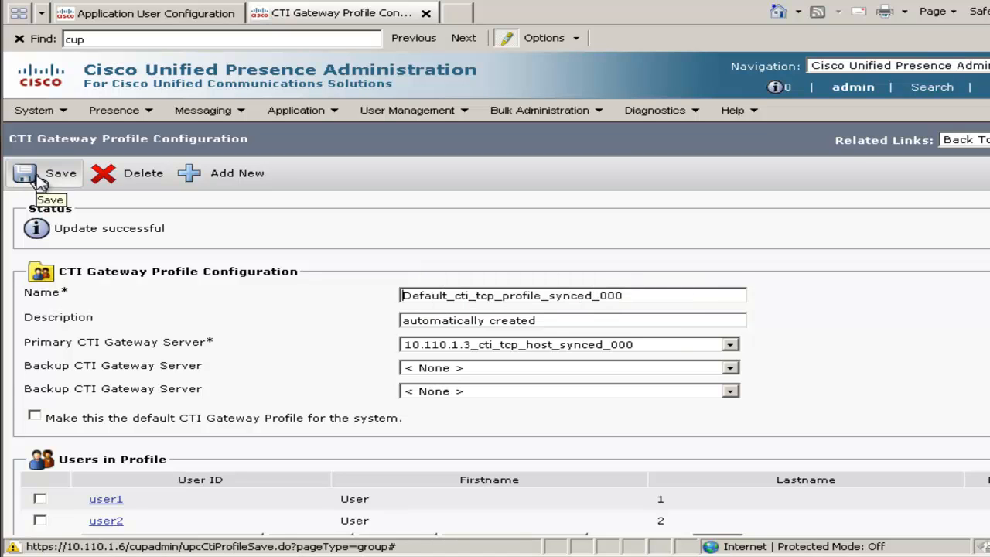
Set the preferred proxy listener to Default Cisco SIP Proxy TCP Listener, save it, and restart all proxy services, accepting the warnings.
{"action": "left_click", "coordinate": [114, 118]}
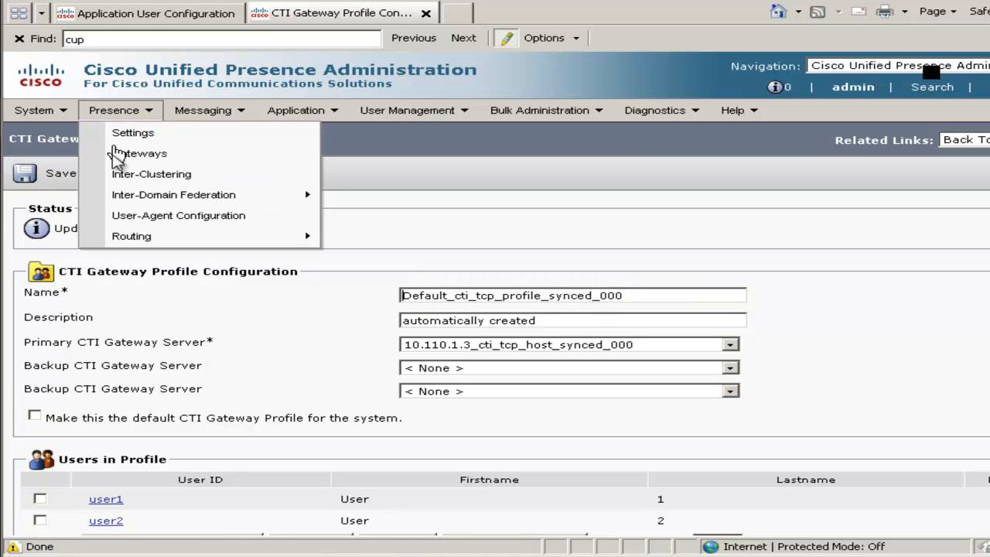
{"action": "mouse_move", "coordinate": [122, 238]}
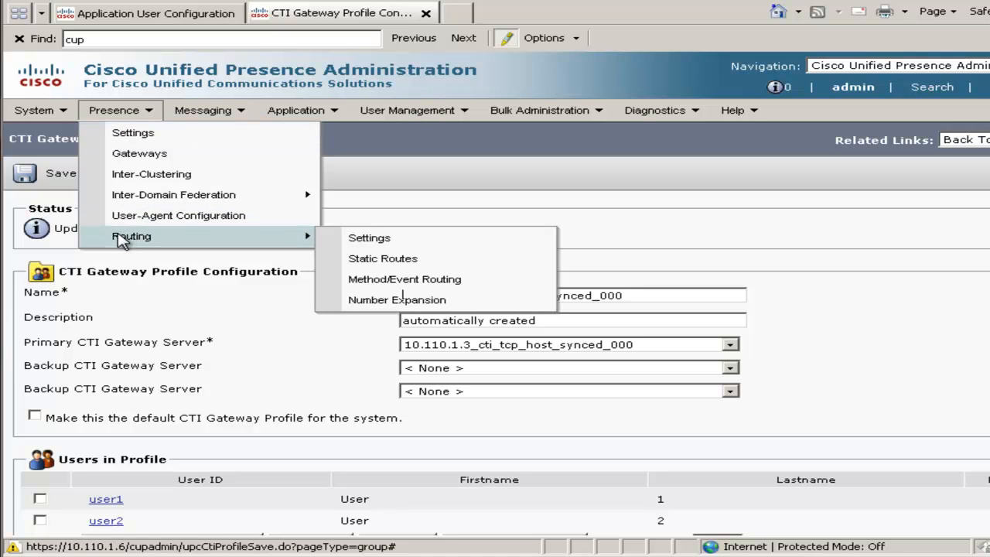
{"action": "left_click", "coordinate": [391, 246]}
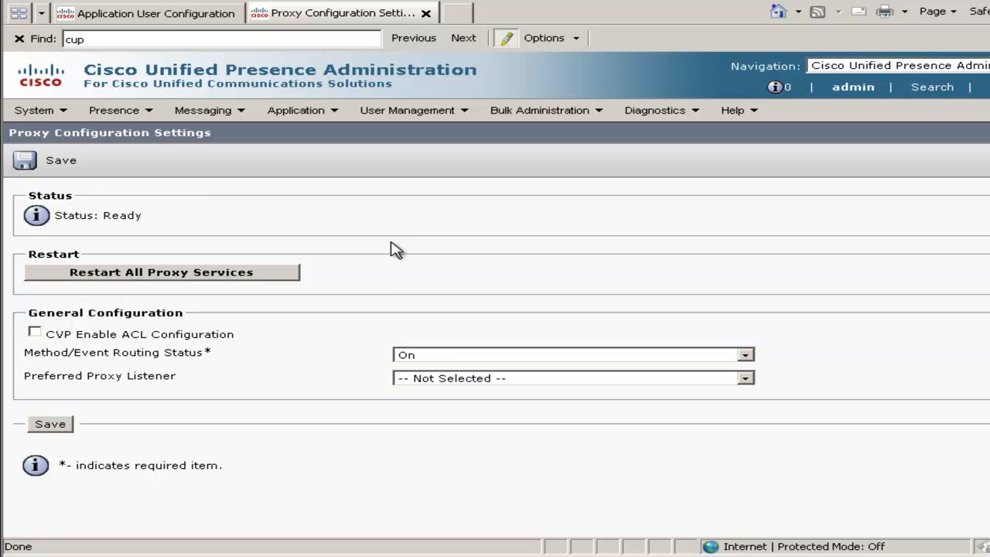
{"action": "left_click", "coordinate": [445, 381]}
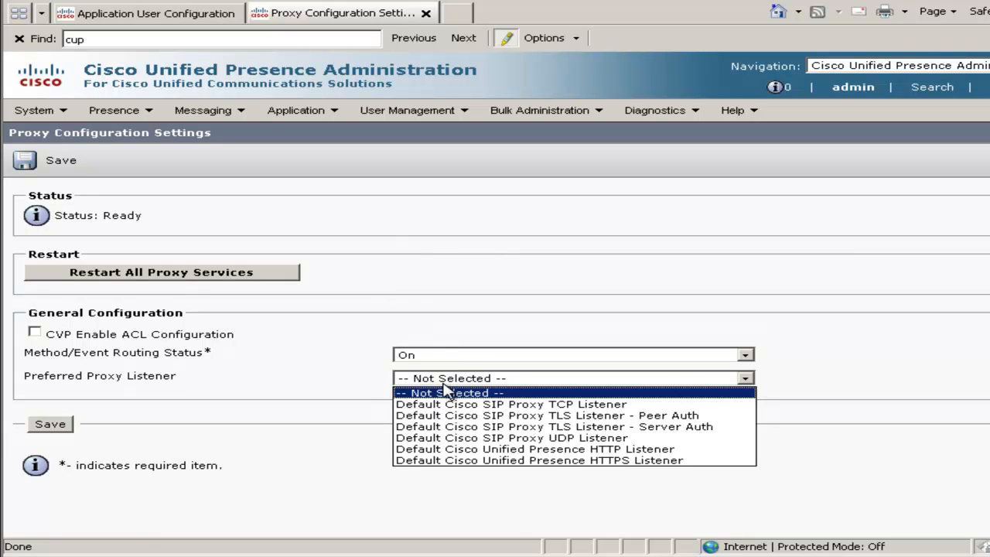
{"action": "left_click", "coordinate": [457, 404]}
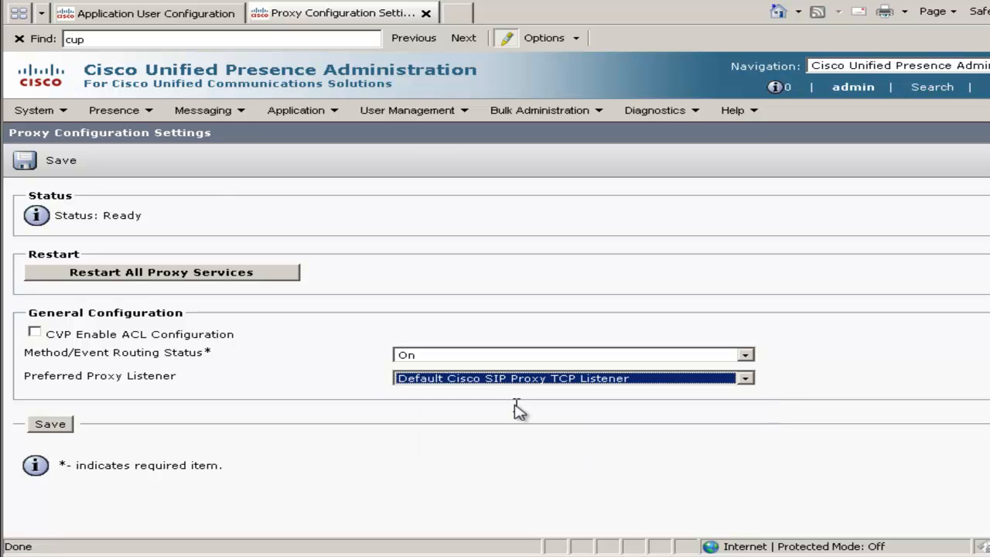
{"action": "left_click", "coordinate": [57, 426]}
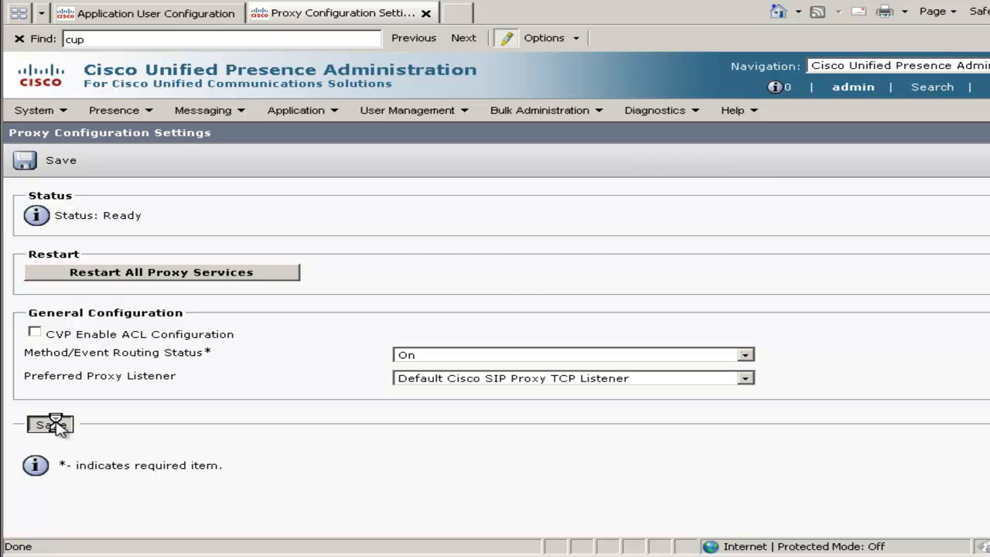
{"action": "left_click", "coordinate": [637, 330]}
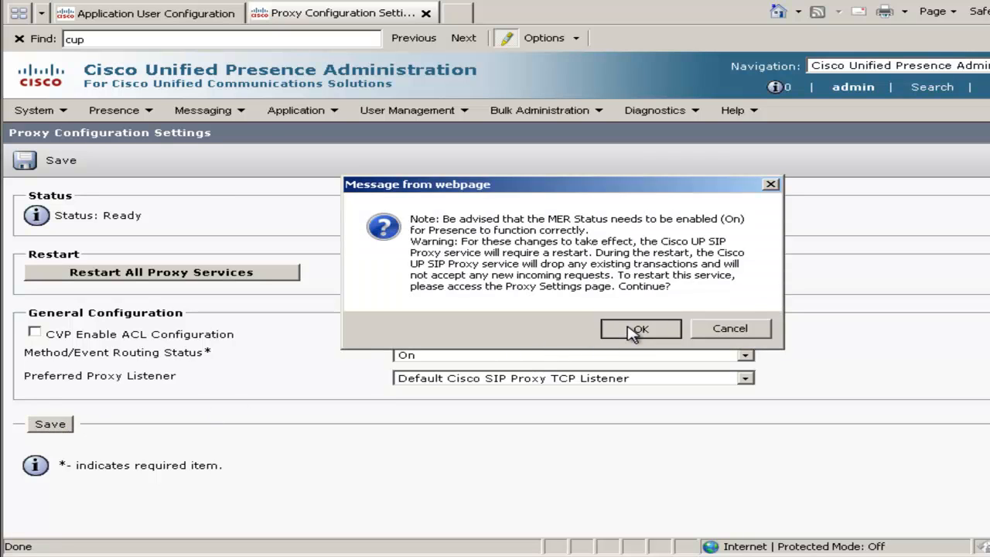
{"action": "left_click", "coordinate": [173, 283]}
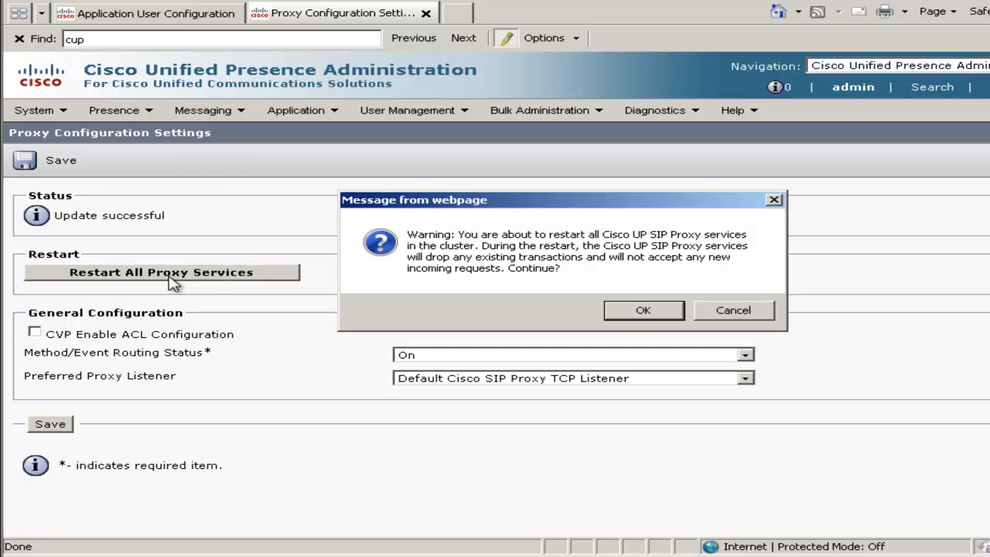
{"action": "left_click", "coordinate": [643, 311]}
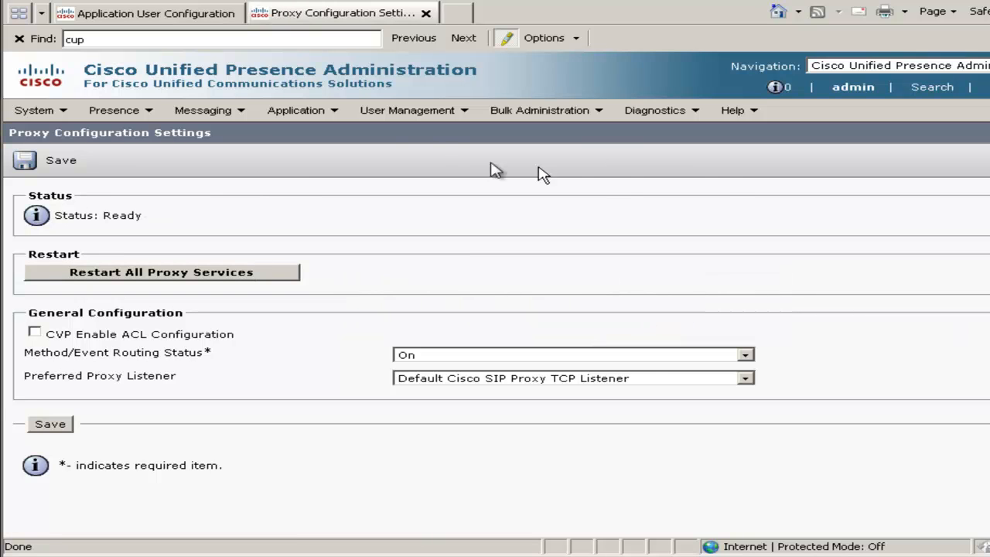
Turn on the Desk Phone Control application, enter and confirm its application password, set the first CUCM address to 10.110.1.3, and save.
{"action": "left_click", "coordinate": [307, 114]}
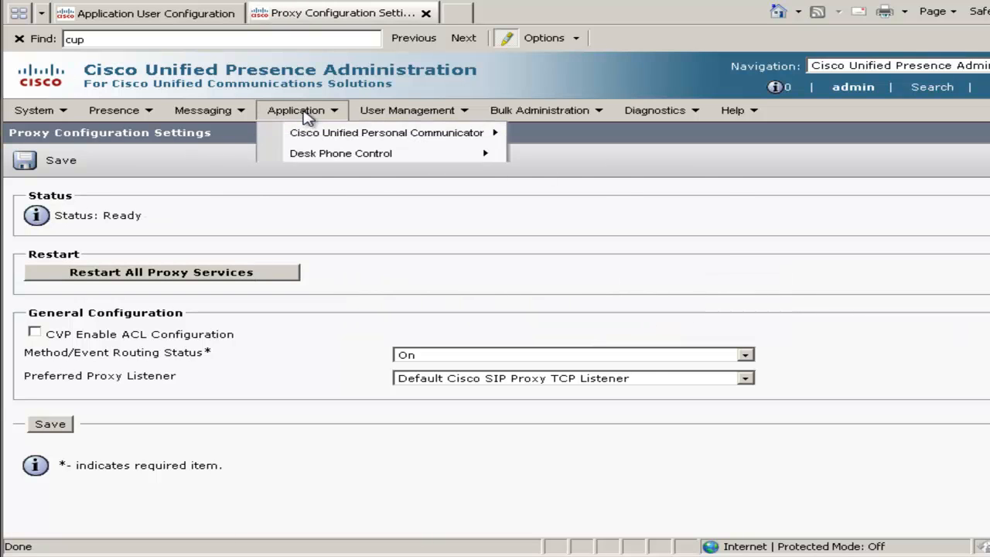
{"action": "mouse_move", "coordinate": [315, 157]}
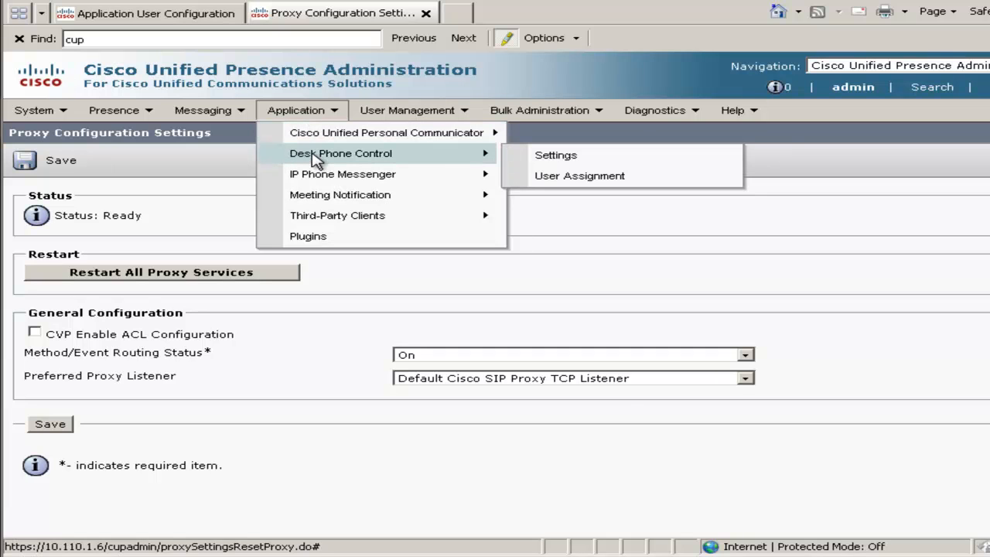
{"action": "left_click", "coordinate": [547, 157]}
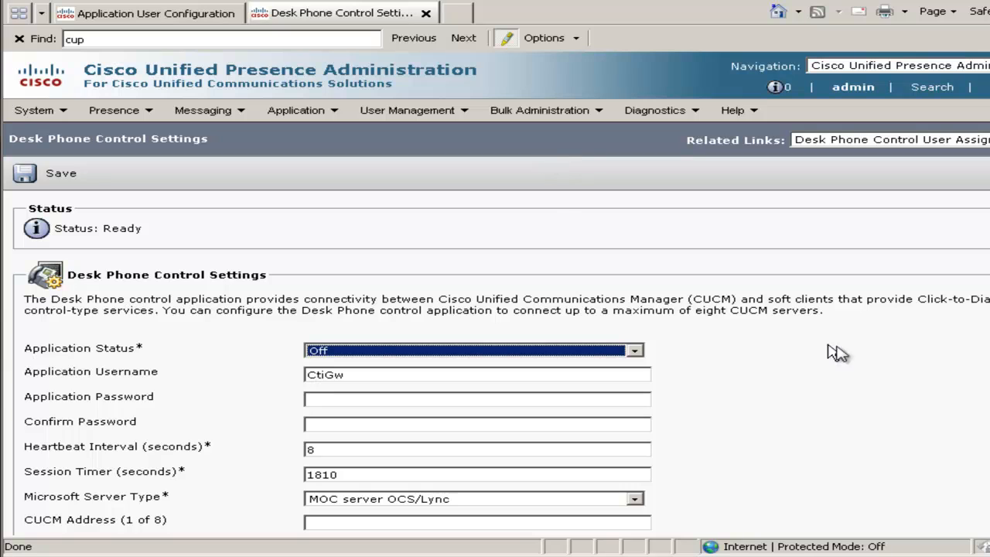
{"action": "left_click", "coordinate": [561, 358]}
{"action": "left_click", "coordinate": [392, 379]}
{"action": "left_click", "coordinate": [344, 401]}
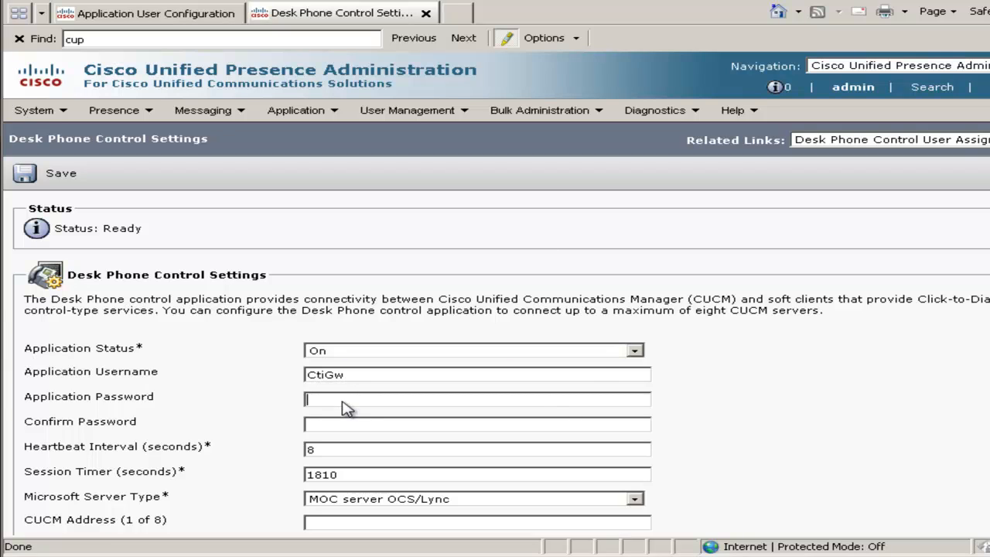
{"action": "type", "text": "1234"}
{"action": "type", "text": "3"}
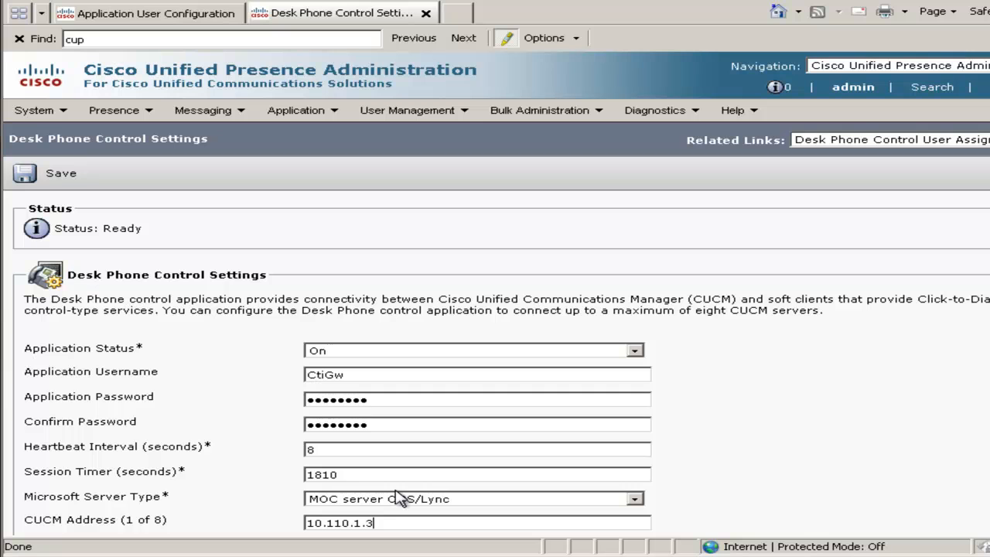
{"action": "left_click", "coordinate": [60, 174]}
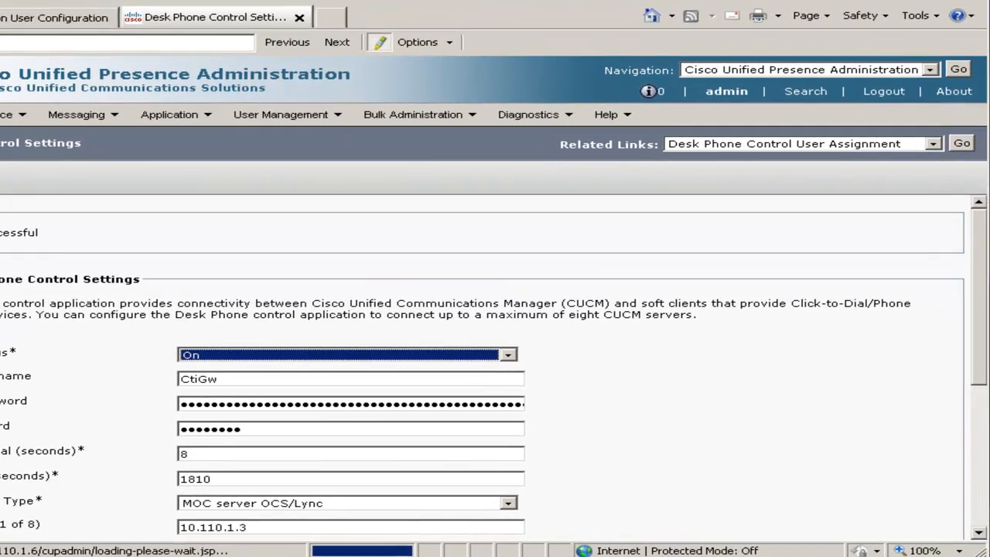
Find all CUP users in the desk phone control user assignment and enable Desk Phone Control for user1 and user2.
{"action": "left_click", "coordinate": [961, 145]}
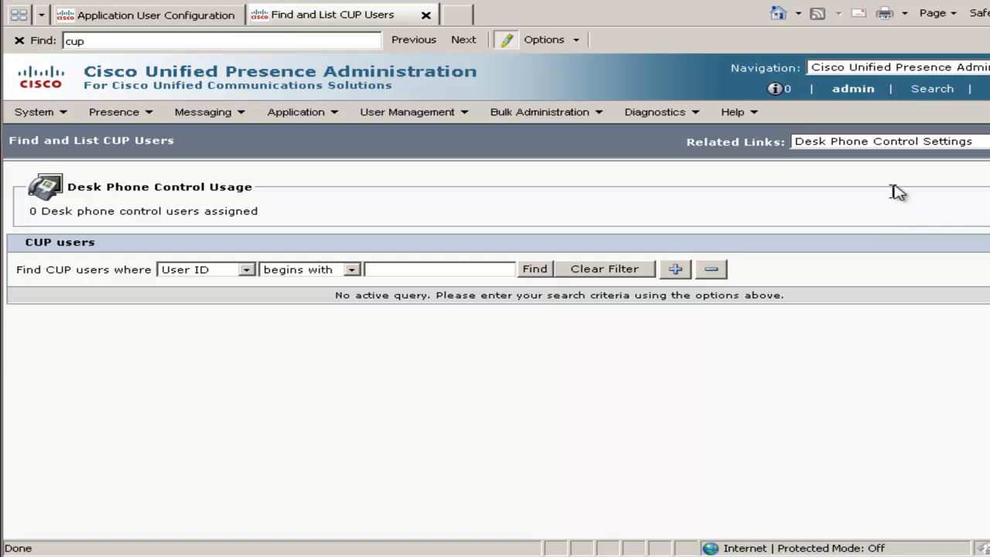
{"action": "left_click", "coordinate": [529, 271]}
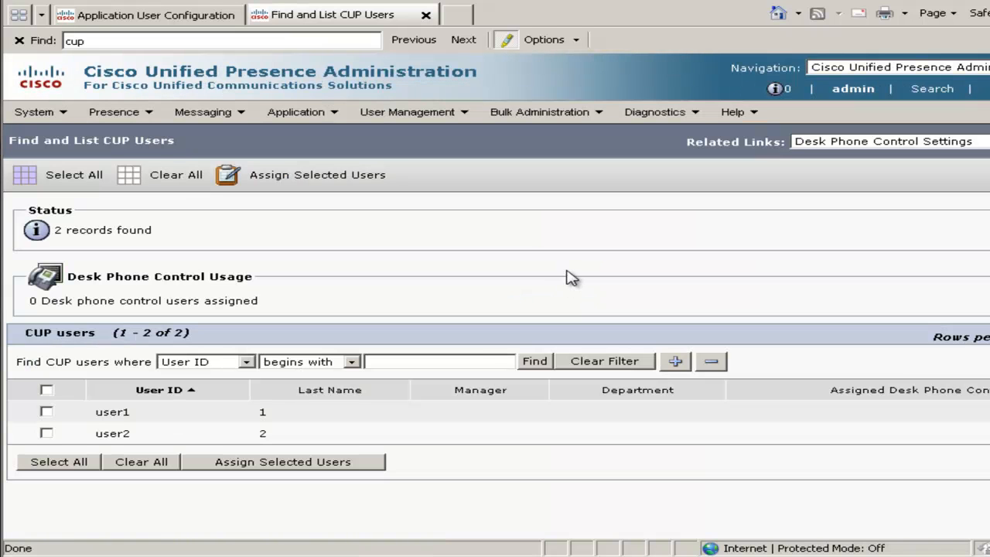
{"action": "left_click", "coordinate": [67, 467]}
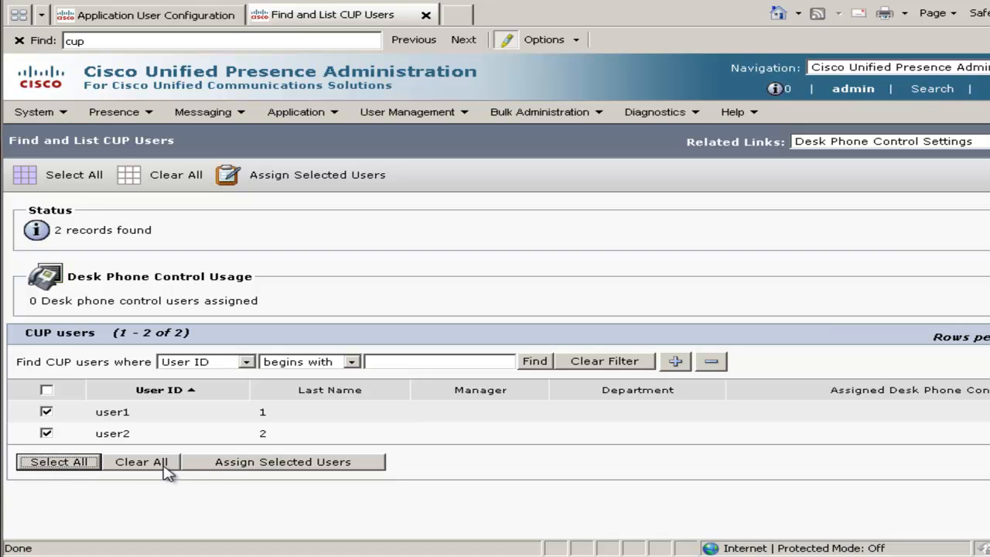
{"action": "left_click", "coordinate": [228, 468]}
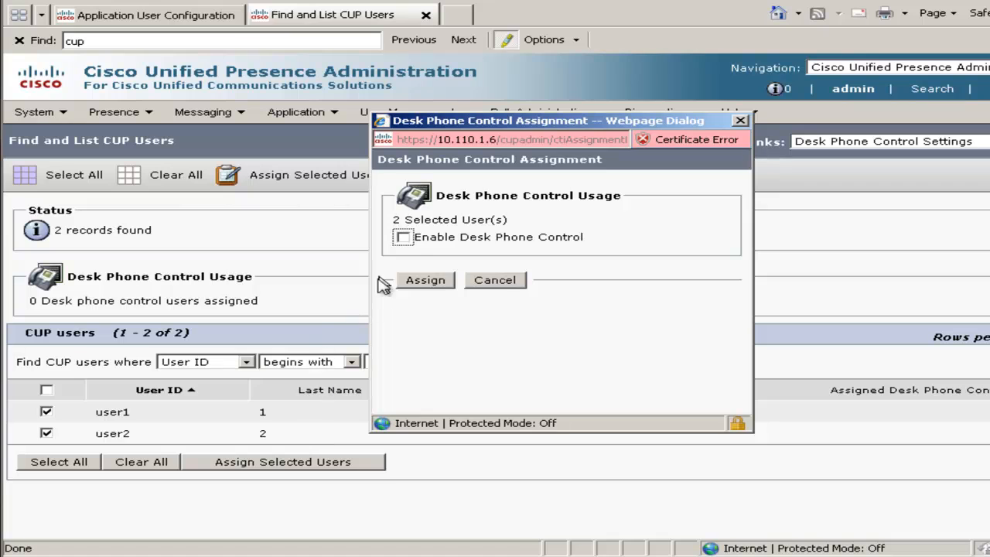
{"action": "left_click", "coordinate": [403, 238]}
{"action": "left_click", "coordinate": [426, 282]}
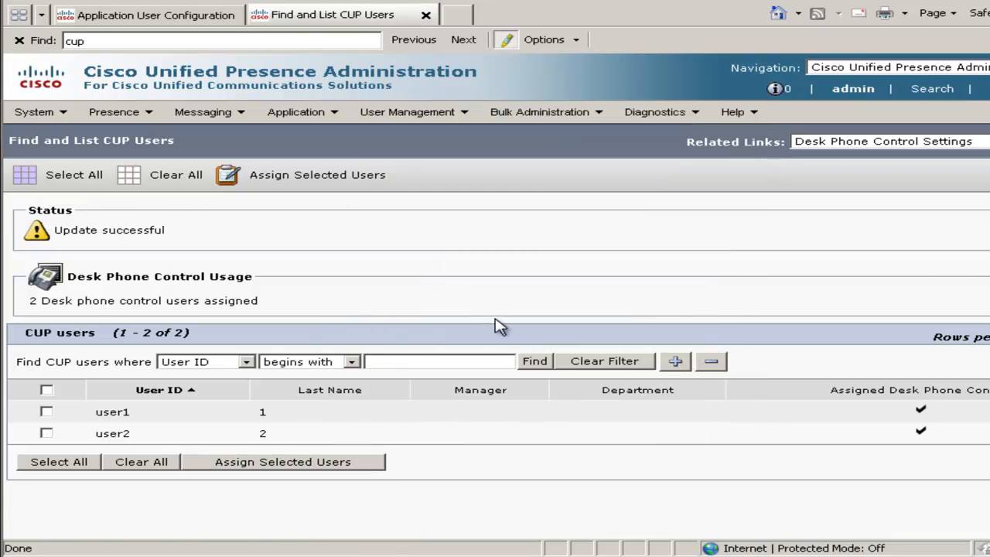
Enter and confirm the application password in the IP Phone Messenger settings and save them.
{"action": "left_click", "coordinate": [316, 124]}
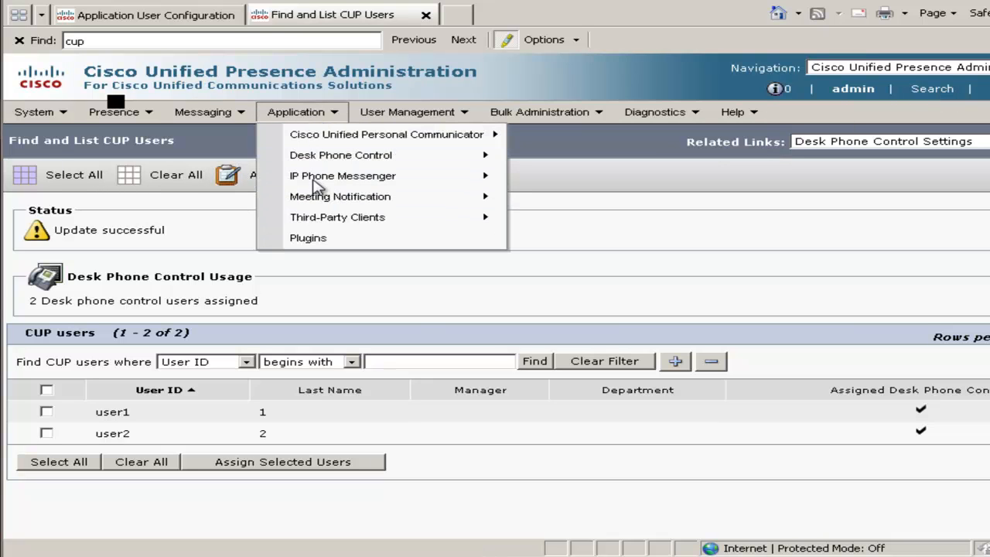
{"action": "mouse_move", "coordinate": [315, 182]}
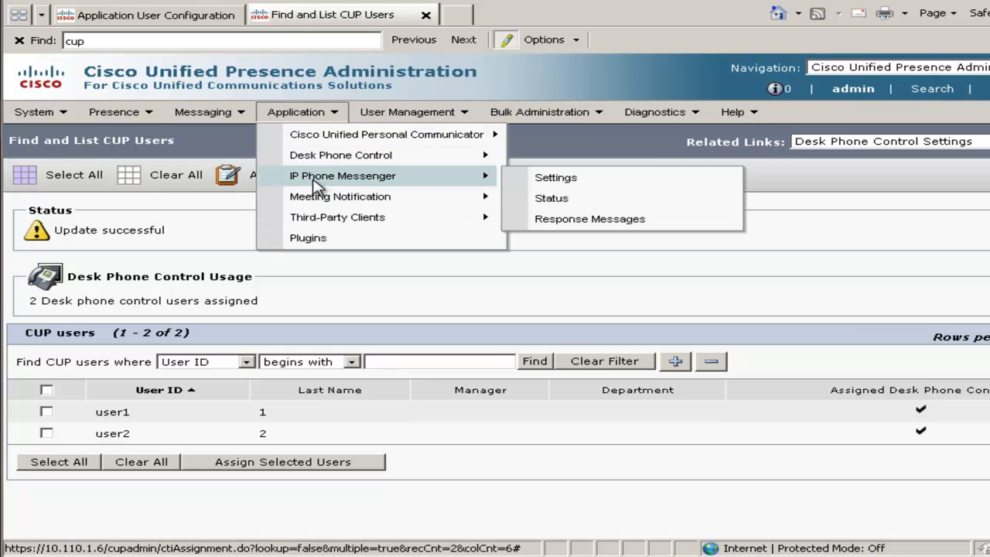
{"action": "left_click", "coordinate": [571, 190]}
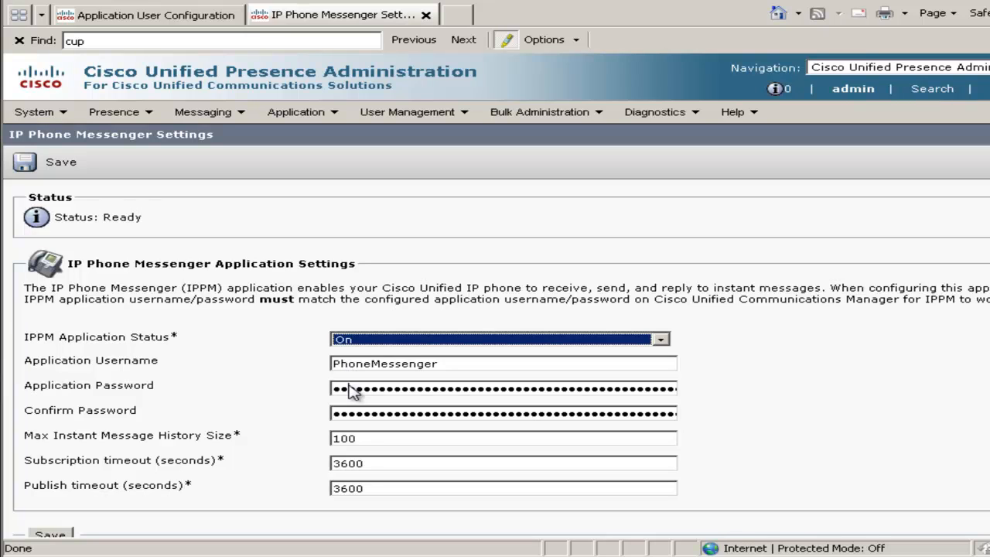
{"action": "left_click", "coordinate": [349, 393]}
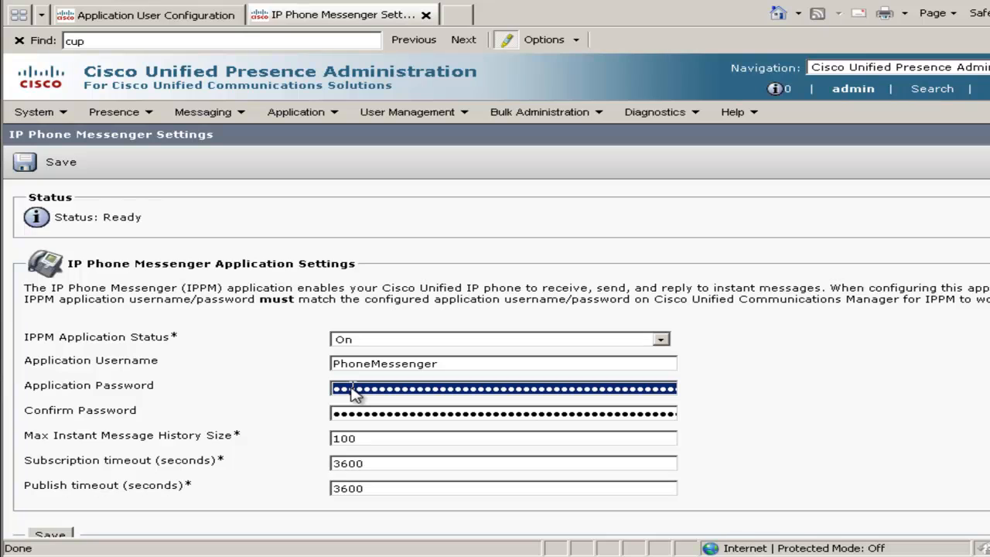
{"action": "type", "text": "cisco123"}
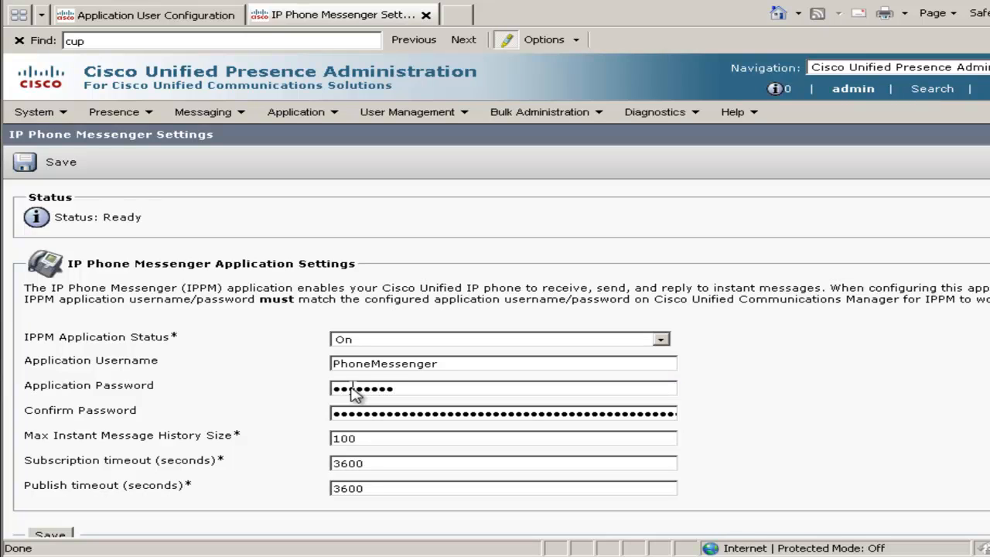
{"action": "key", "text": "Tab"}
{"action": "type", "text": "cisco123"}
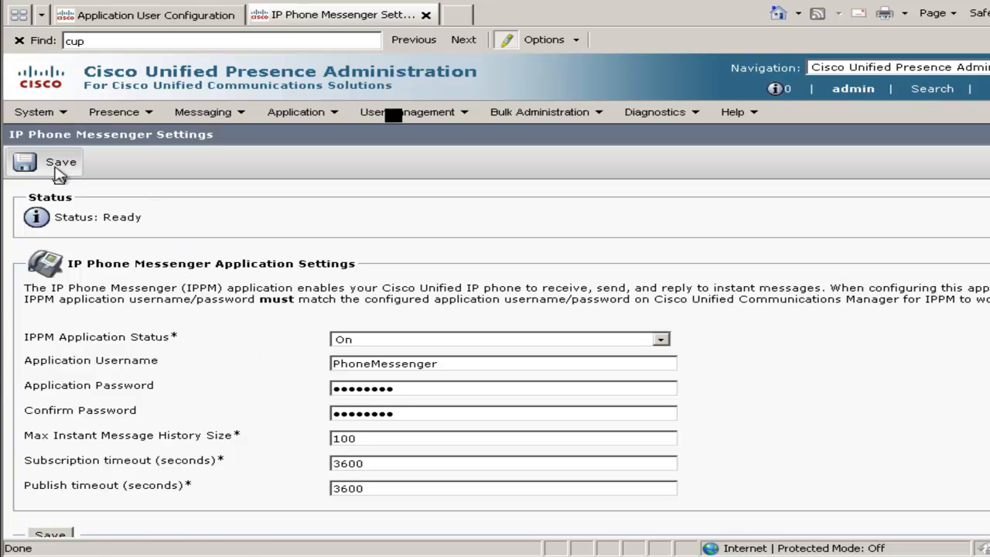
{"action": "left_click", "coordinate": [57, 168]}
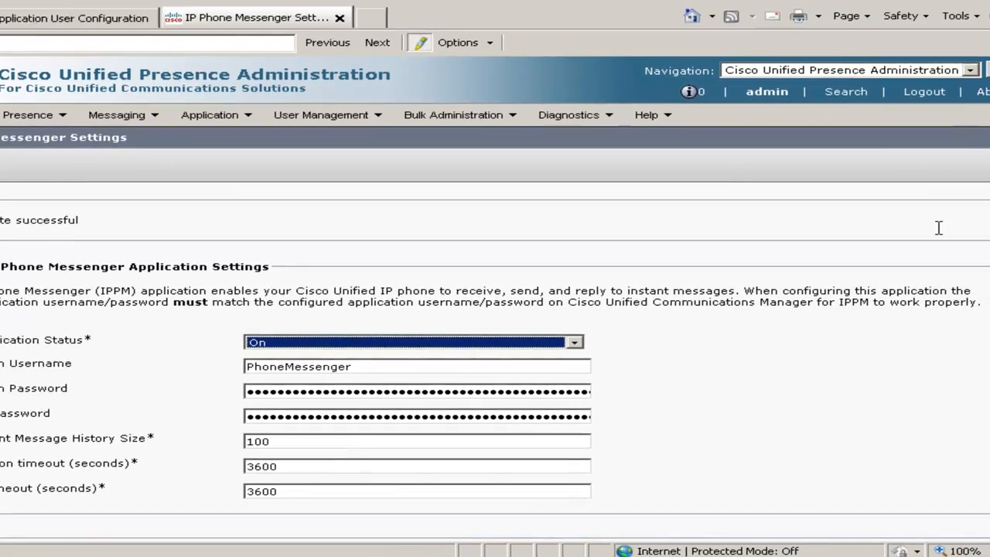
Switch to Cisco Unified Serviceability and open Service Activation for the presence server.
{"action": "left_click", "coordinate": [835, 71]}
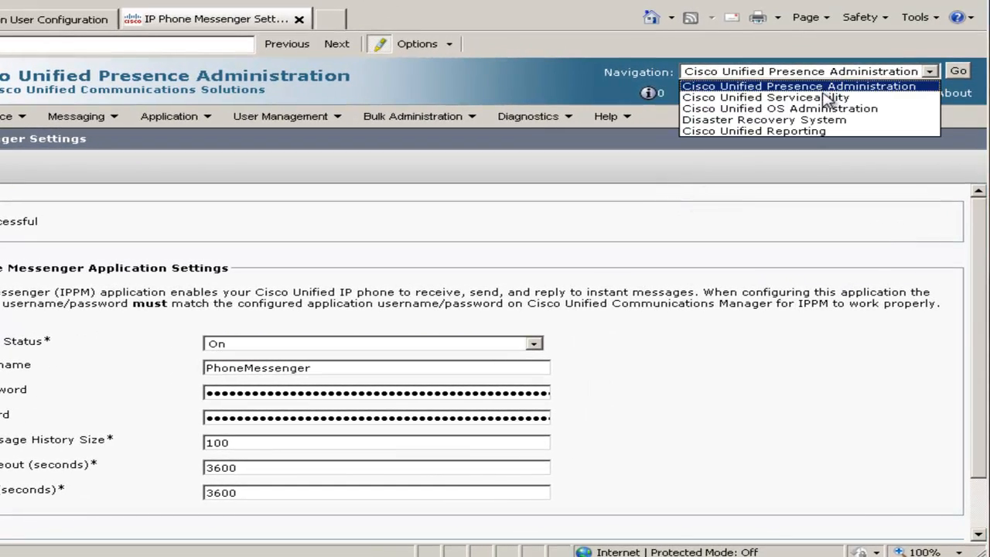
{"action": "left_click", "coordinate": [828, 99]}
{"action": "left_click", "coordinate": [958, 71]}
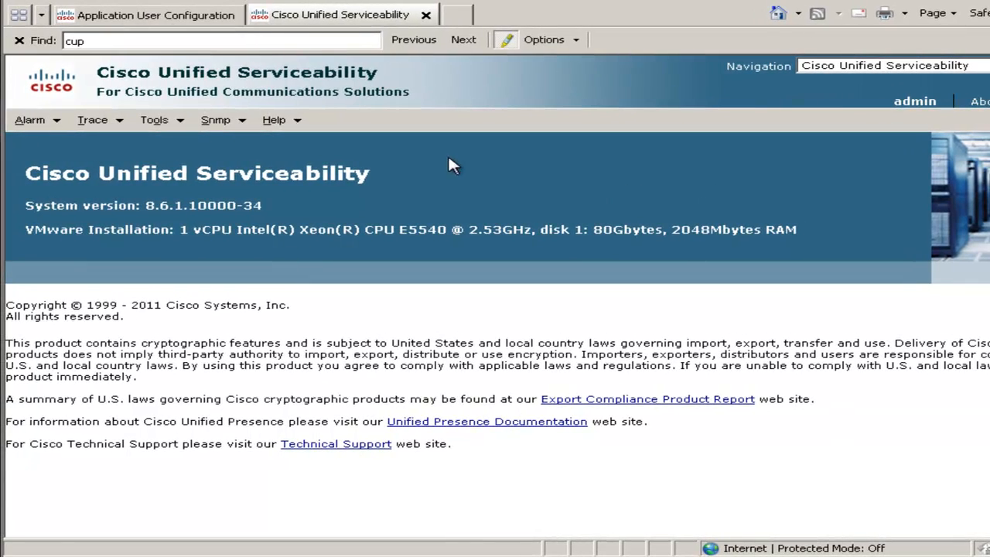
{"action": "left_click", "coordinate": [154, 121]}
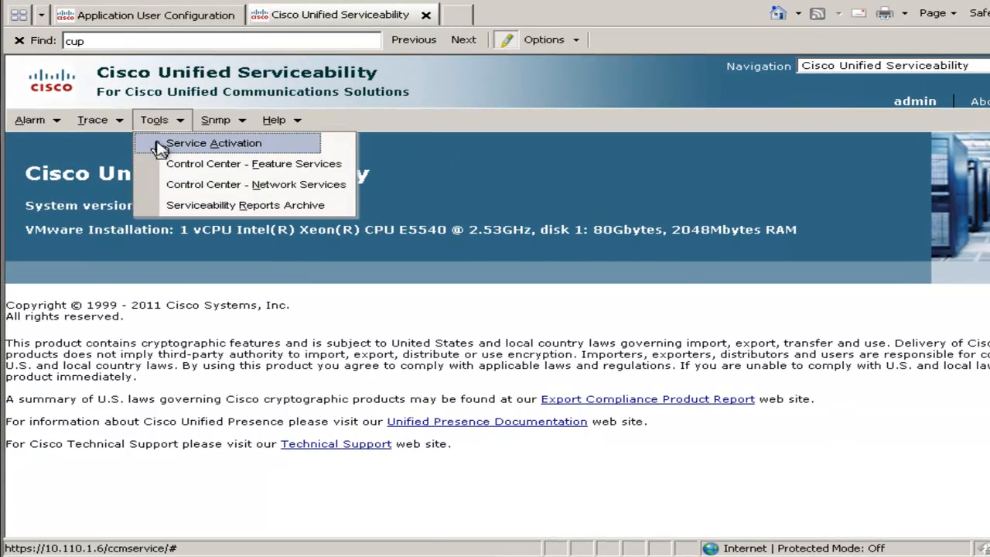
{"action": "left_click", "coordinate": [201, 143]}
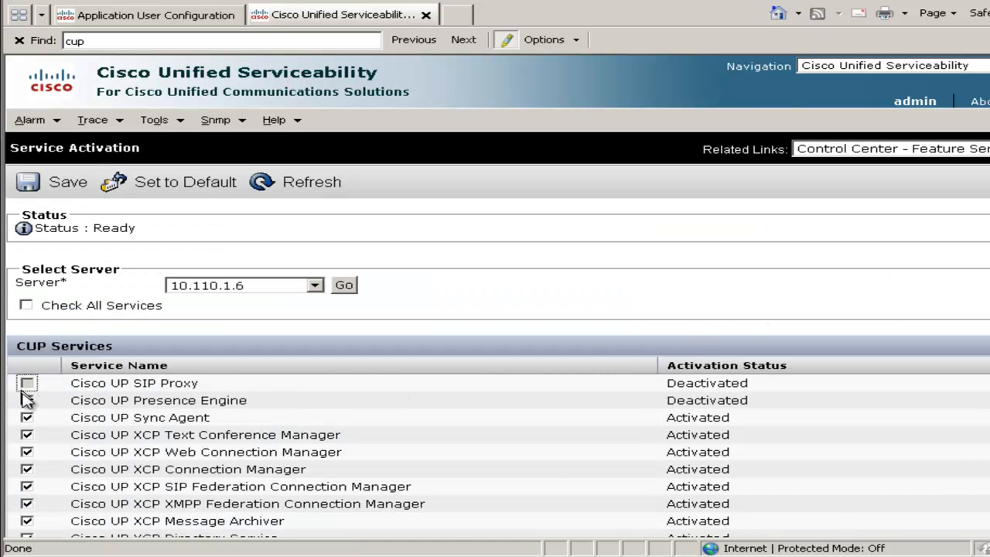
Activate the Cisco UP SIP Proxy and Cisco UP Presence Engine services on server 10.110.1.6 and save.
{"action": "left_click", "coordinate": [27, 384]}
{"action": "left_click", "coordinate": [27, 400]}
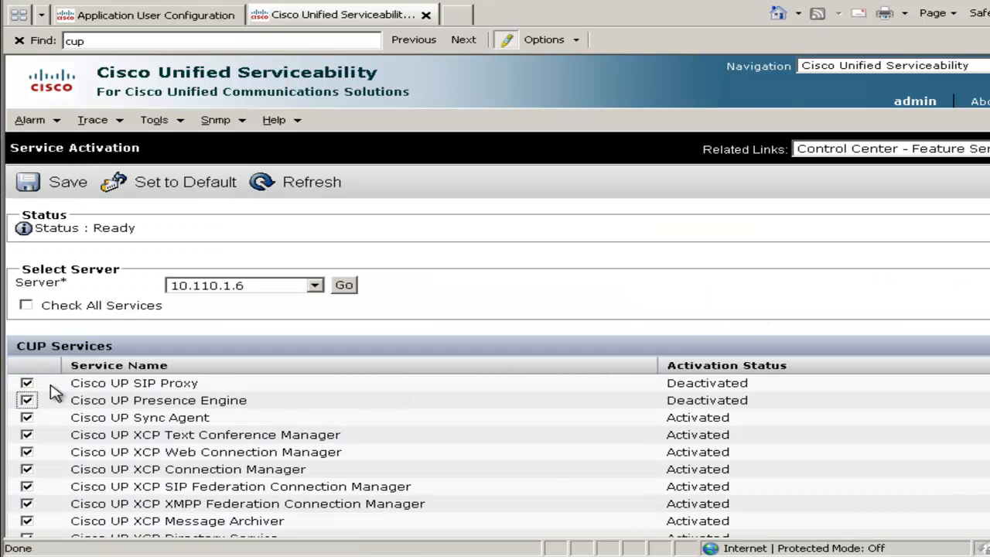
{"action": "left_click", "coordinate": [68, 191]}
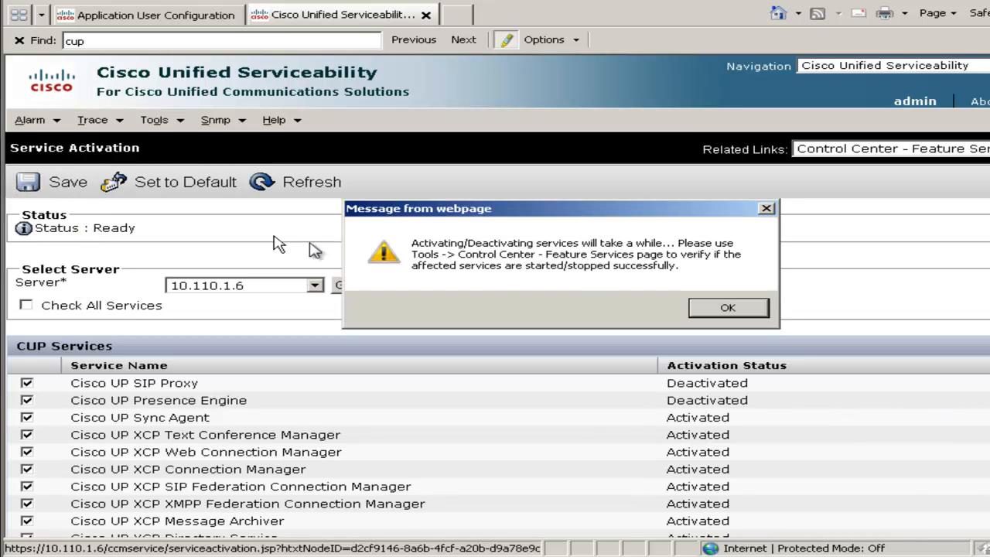
{"action": "left_click", "coordinate": [728, 309]}
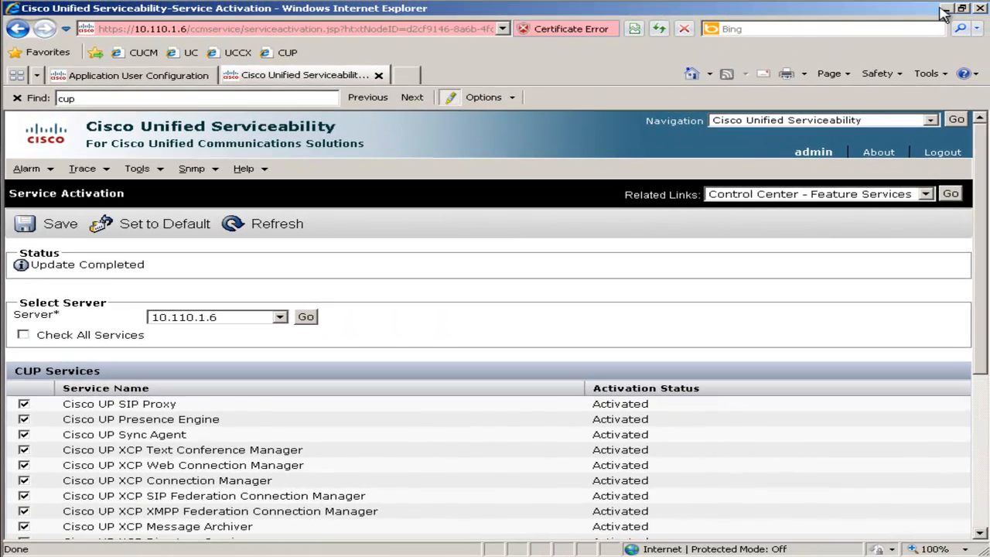
Switch to PuTTY, open an SSH session to 10.110.1.6, and accept the server's host key into the cache.
{"action": "left_click", "coordinate": [947, 8]}
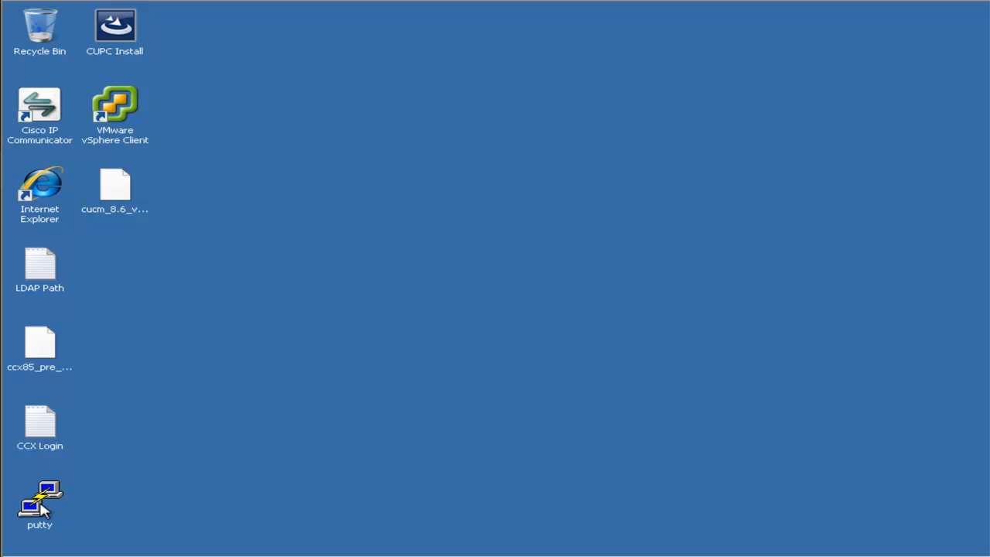
{"action": "left_click", "coordinate": [41, 506]}
{"action": "double_click", "coordinate": [41, 506]}
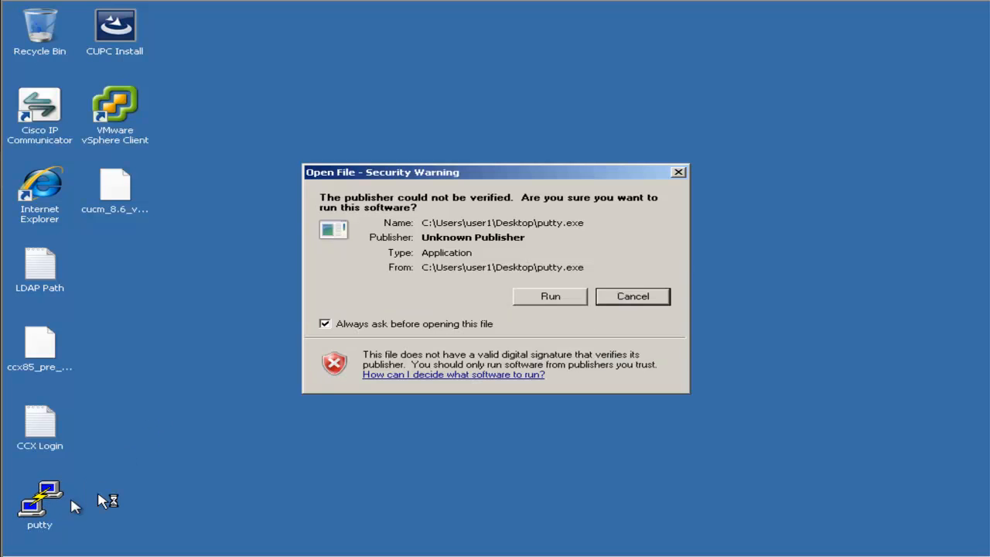
{"action": "left_click", "coordinate": [552, 301]}
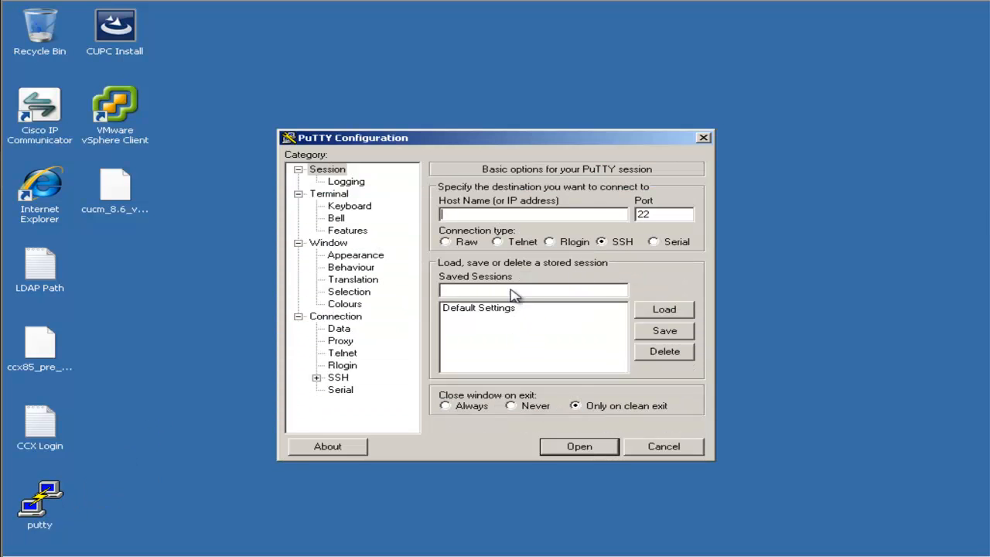
{"action": "type", "text": "10.110.1.6"}
{"action": "key", "text": "Return"}
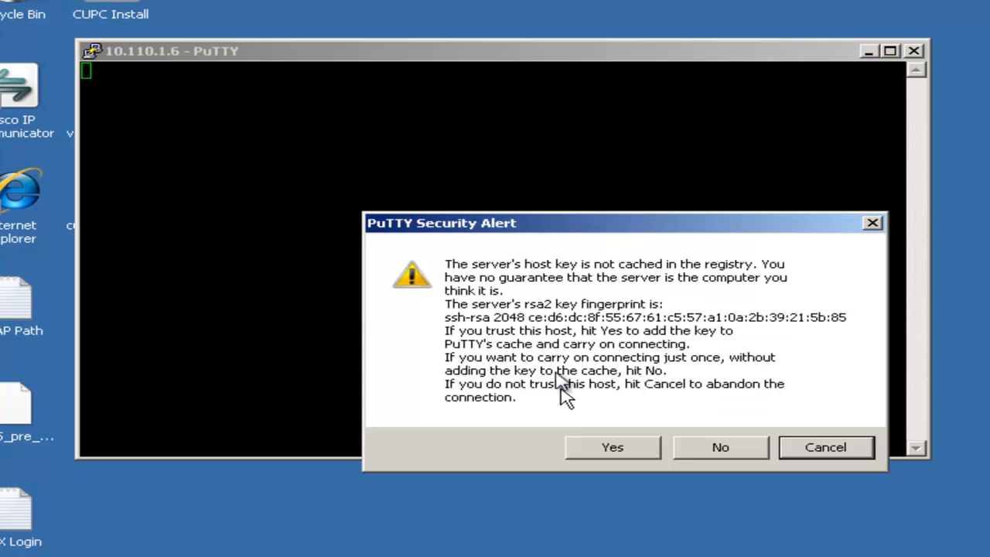
{"action": "left_click", "coordinate": [600, 451]}
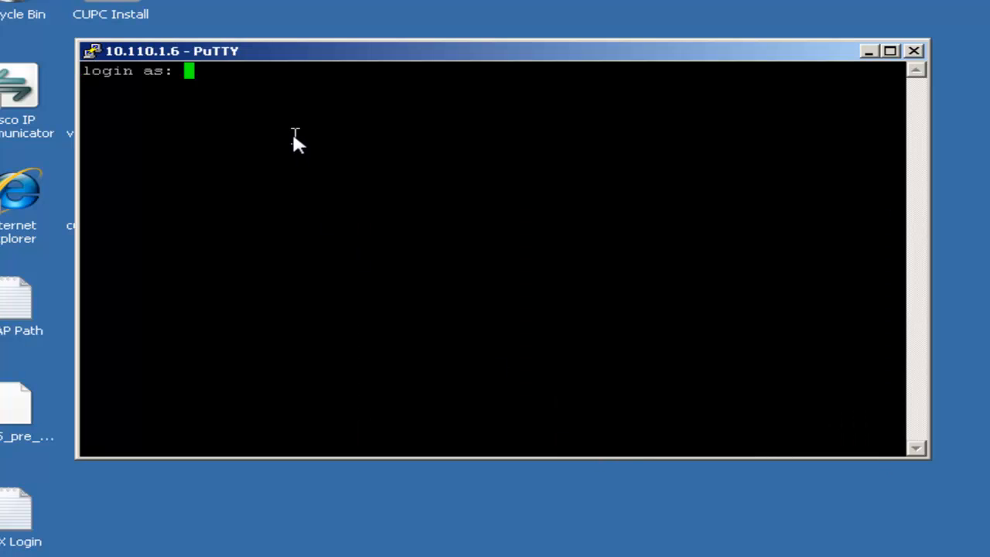
Log in to the presence server's command line as admin with the account password.
{"action": "type", "text": "admin"}
{"action": "key", "text": "Return"}
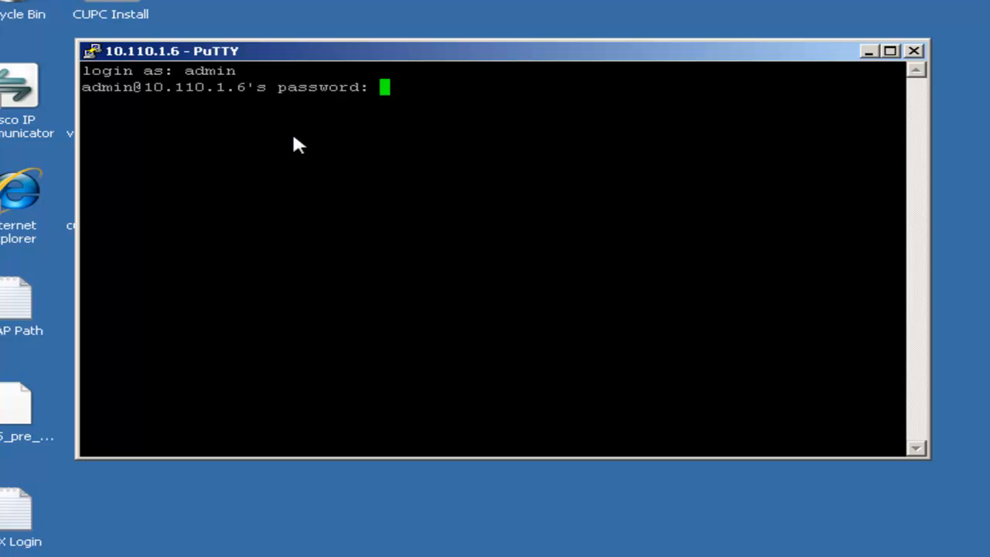
{"action": "key", "text": "Return"}
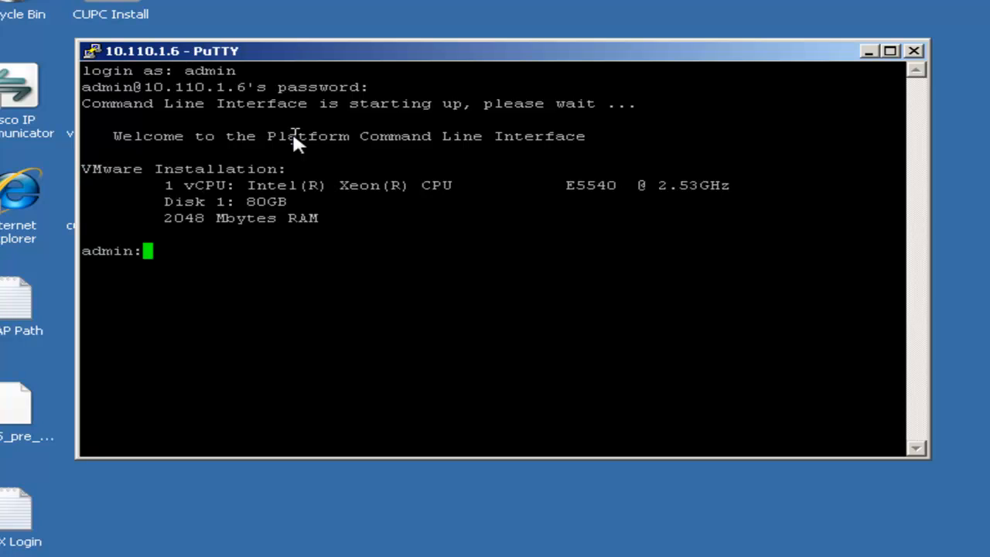
Restart the presence server with the command utils system restart and answer yes to the confirmation.
{"action": "type", "text": "utils sys"}
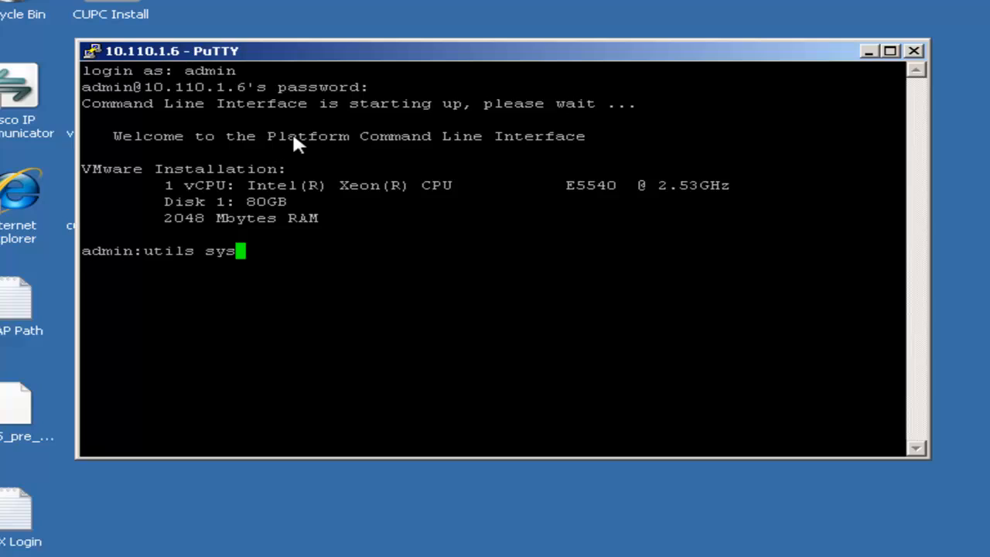
{"action": "key", "text": "Tab"}
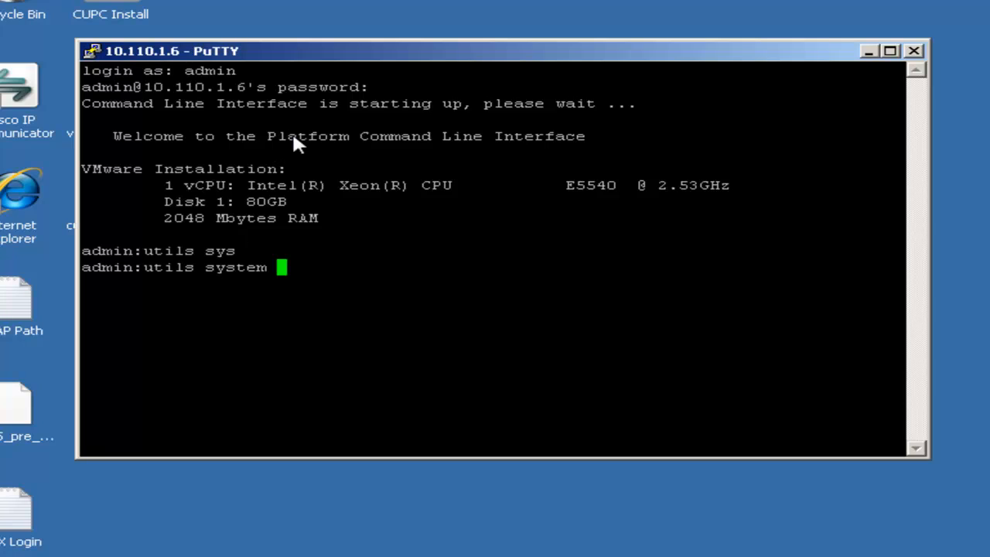
{"action": "type", "text": "rest"}
{"action": "key", "text": "Tab"}
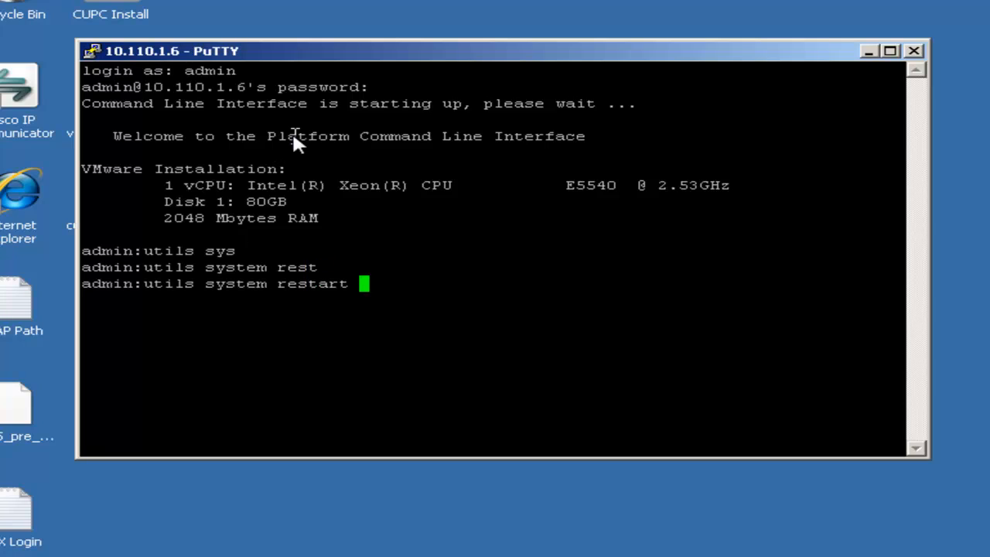
{"action": "key", "text": "Return"}
{"action": "type", "text": "yes"}
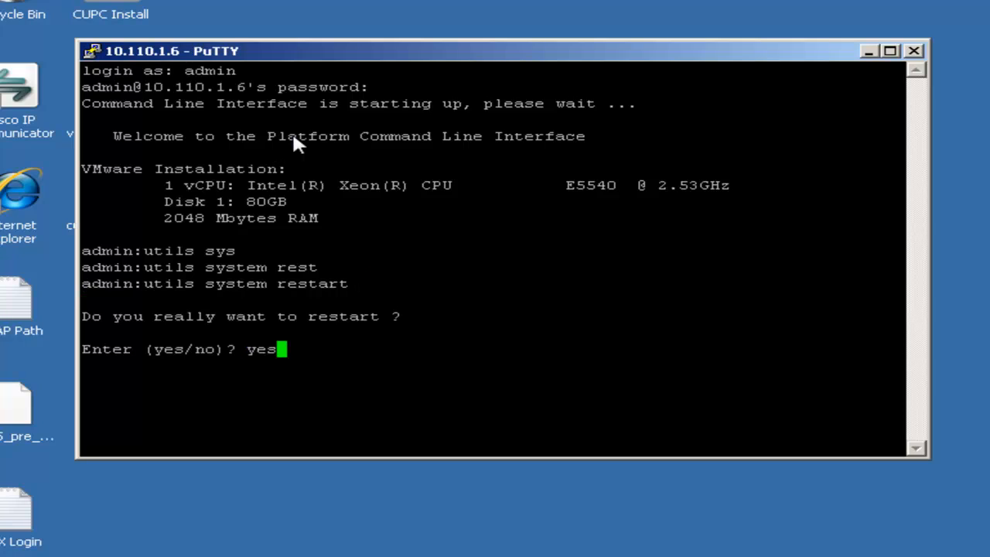
{"action": "key", "text": "Return"}
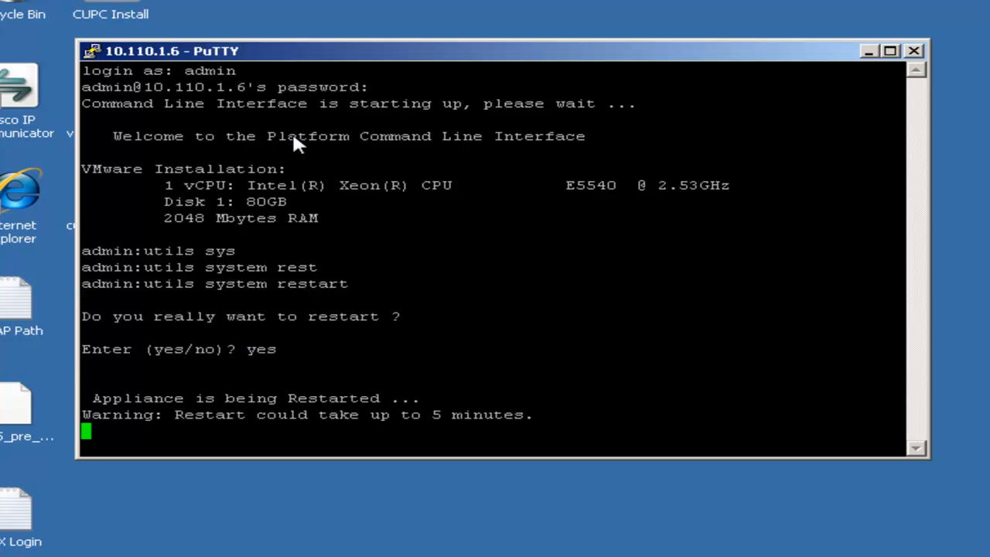